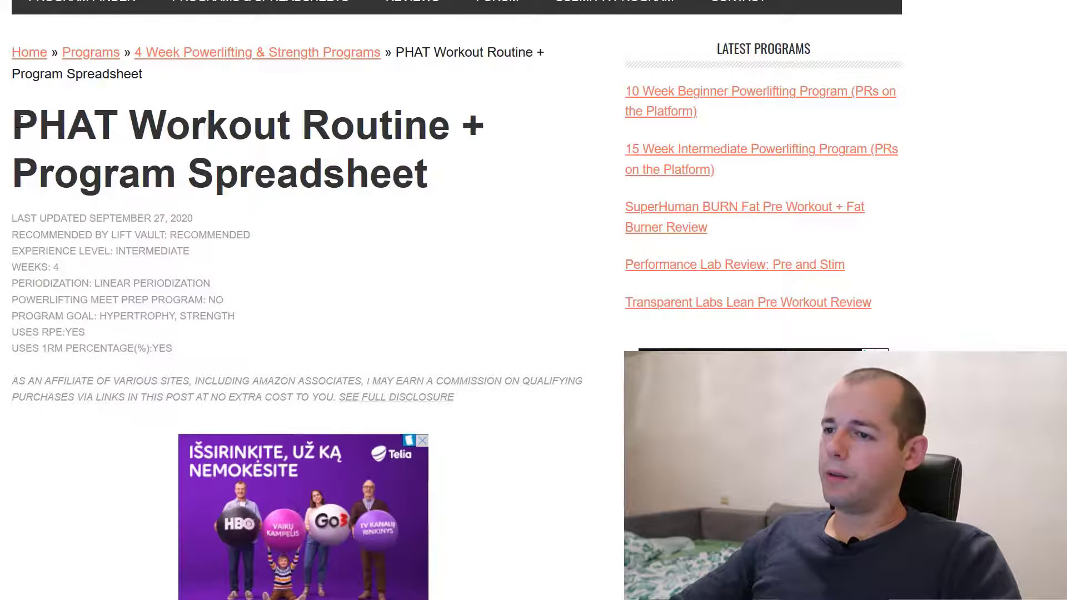
# Step: Highlight parts of the page title and the intermediate experience level
pyautogui.moveTo(21, 119); pyautogui.dragTo(479, 150)
pyautogui.moveTo(78, 174); pyautogui.dragTo(345, 173)
pyautogui.click(447, 187)
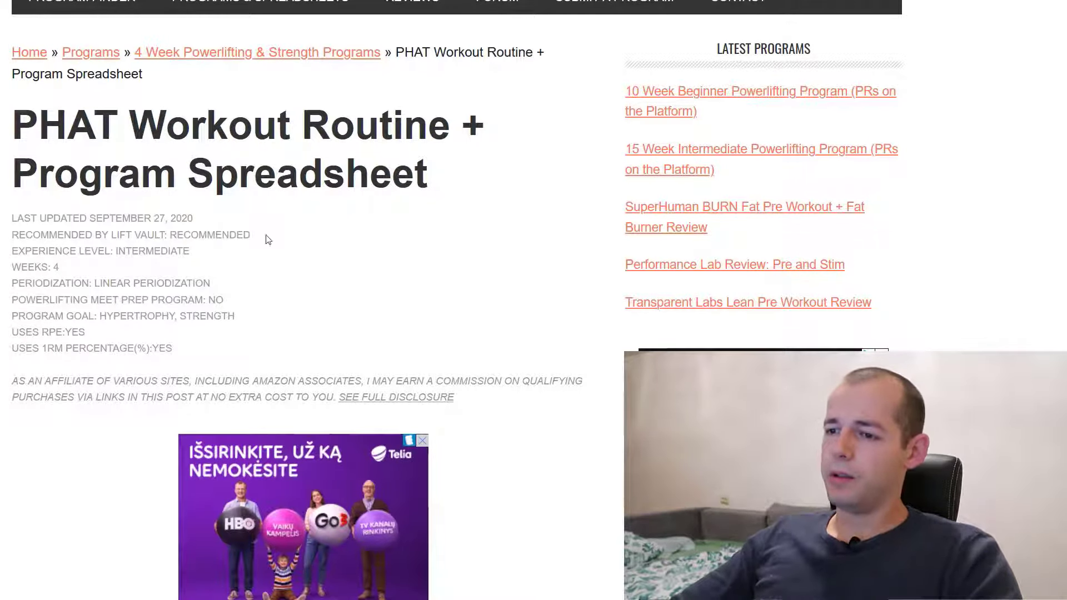
pyautogui.moveTo(220, 255); pyautogui.dragTo(87, 252)
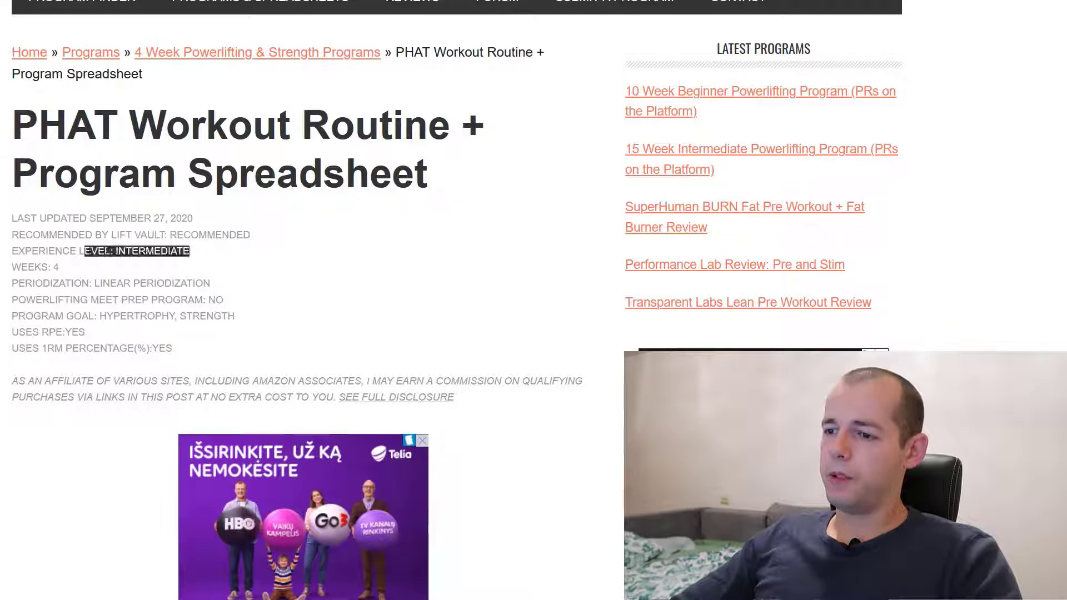
pyautogui.click(323, 259)
# Step: Highlight the word PHAT in the Lift Vault page title
pyautogui.scroll(-2, 327, 271)
pyautogui.moveTo(211, 198); pyautogui.dragTo(100, 198)
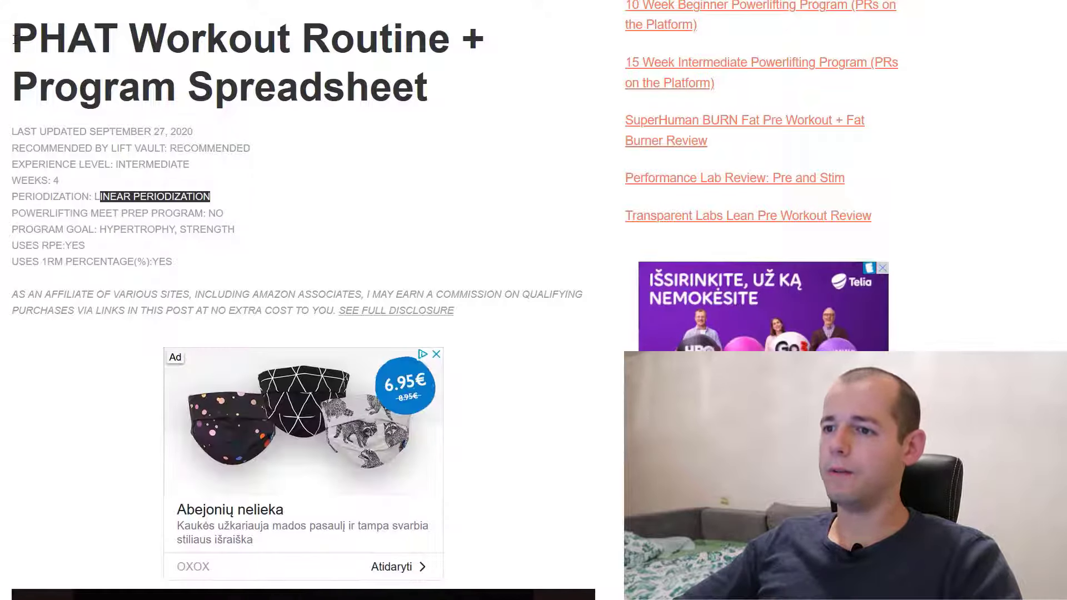
pyautogui.moveTo(13, 38); pyautogui.dragTo(462, 319)
pyautogui.click(35, 34)
pyautogui.click(105, 38)
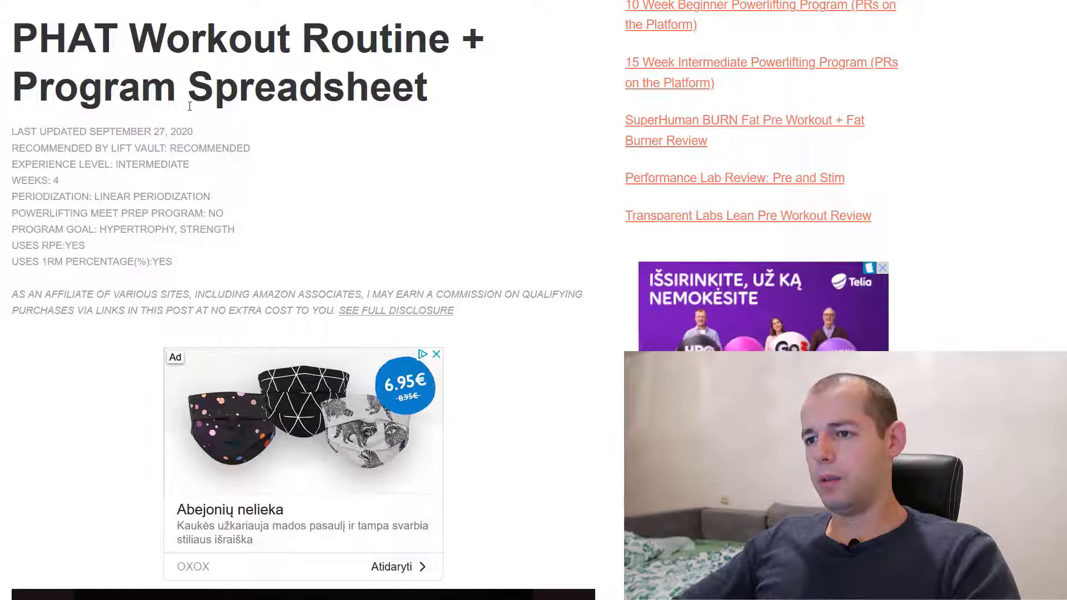
pyautogui.moveTo(28, 49); pyautogui.dragTo(112, 44)
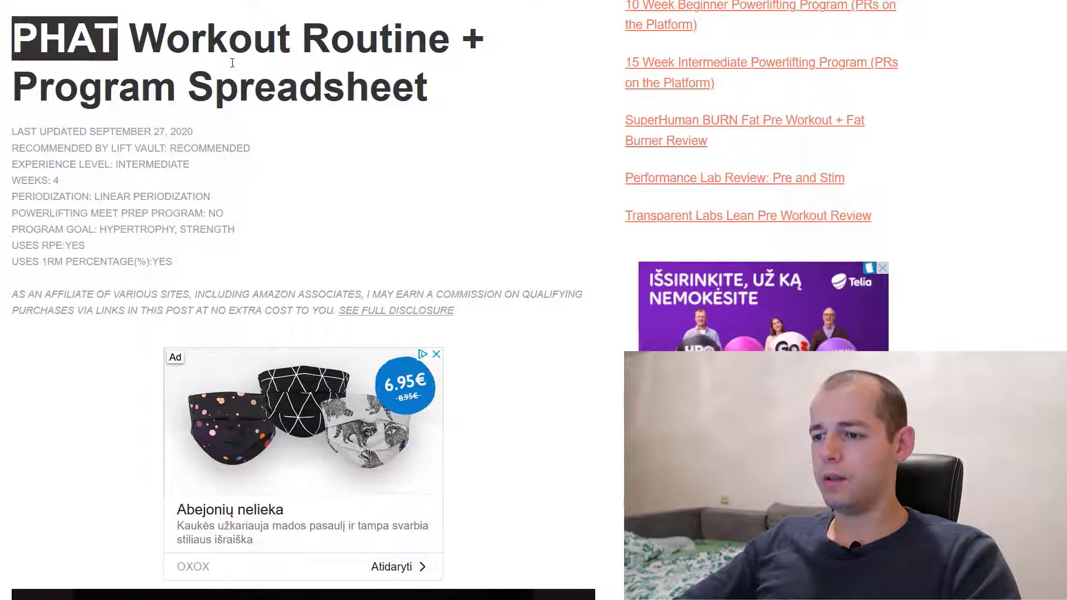
# Step: Highlight 'Hypertrophy' and 'powerbuilding' in the intro paragraph
pyautogui.scroll(-10, 234, 68)
pyautogui.scroll(7, 219, 76)
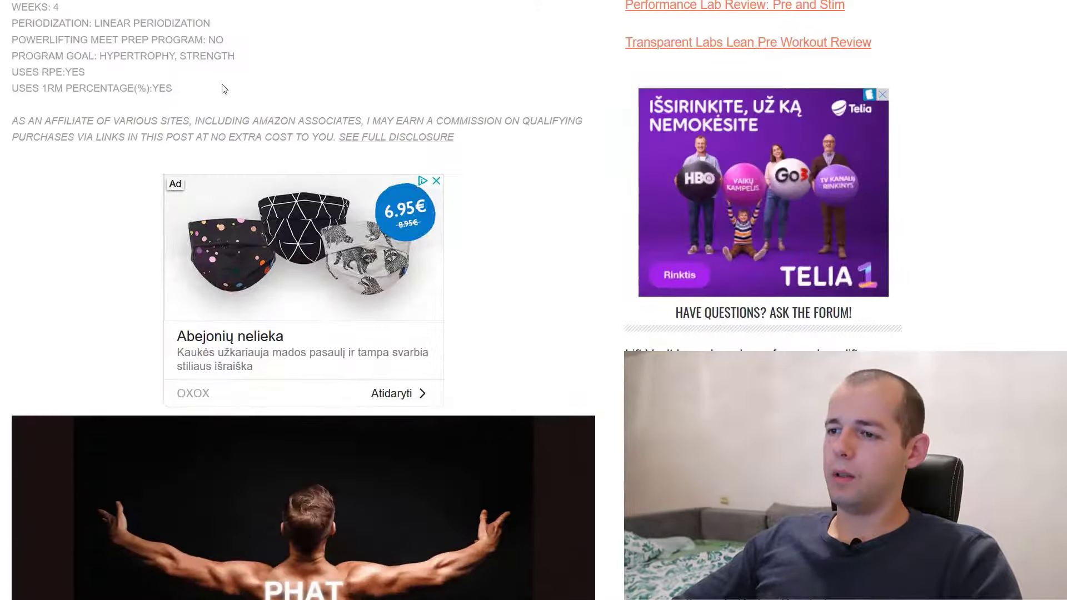
pyautogui.scroll(-9, 225, 90)
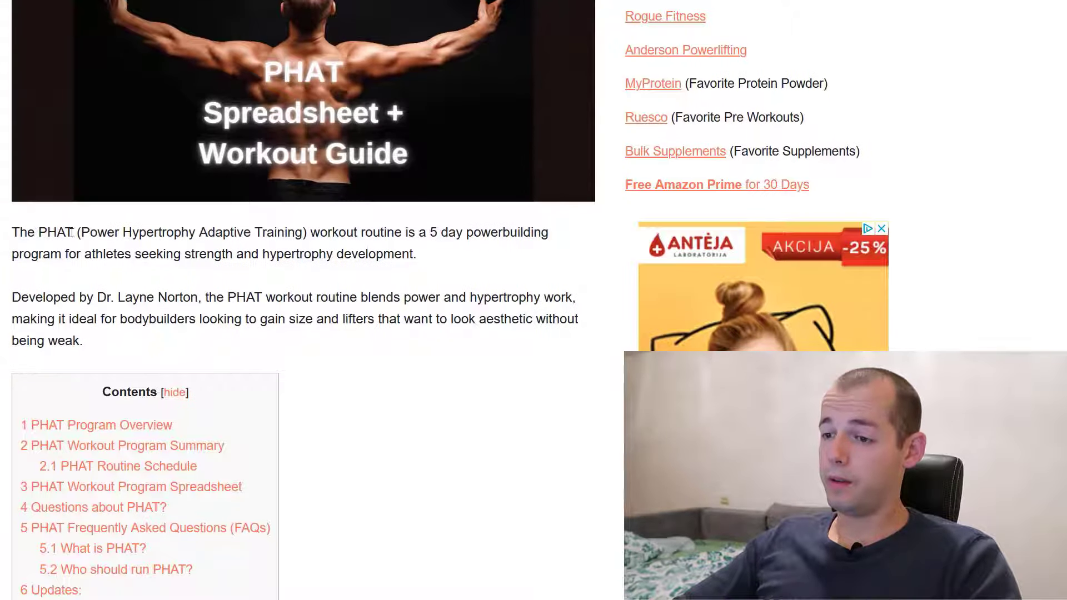
pyautogui.moveTo(83, 234); pyautogui.dragTo(181, 234)
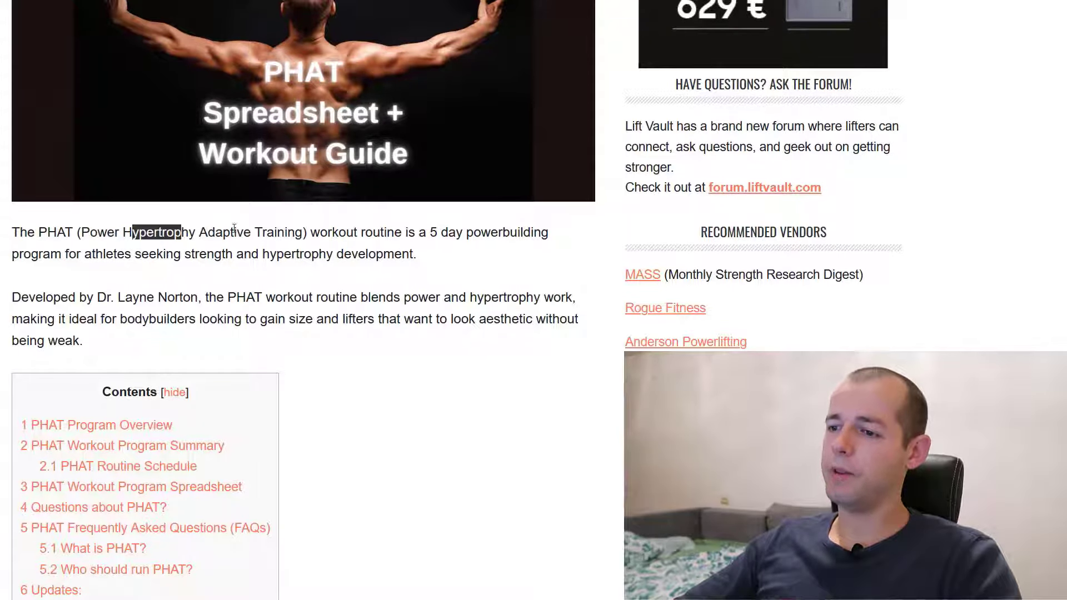
pyautogui.click(245, 231)
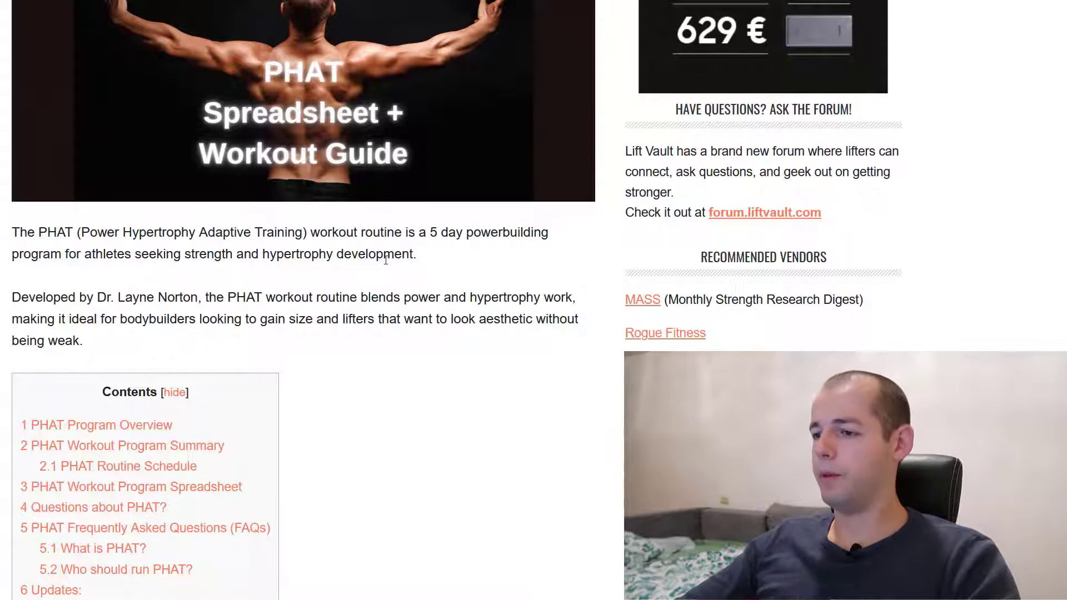
pyautogui.moveTo(459, 238); pyautogui.dragTo(582, 230)
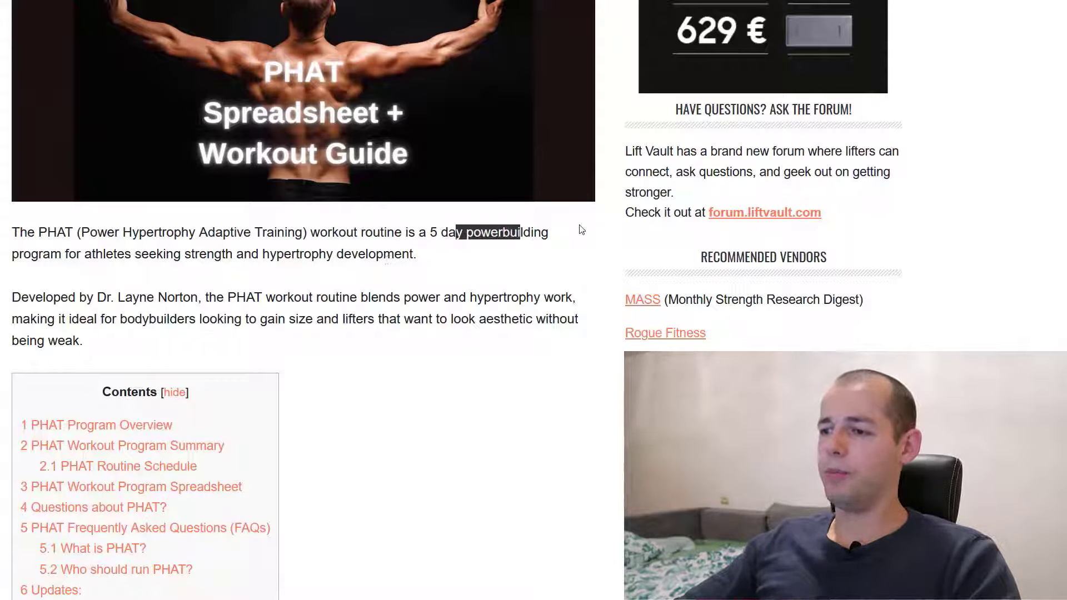
pyautogui.click(460, 239)
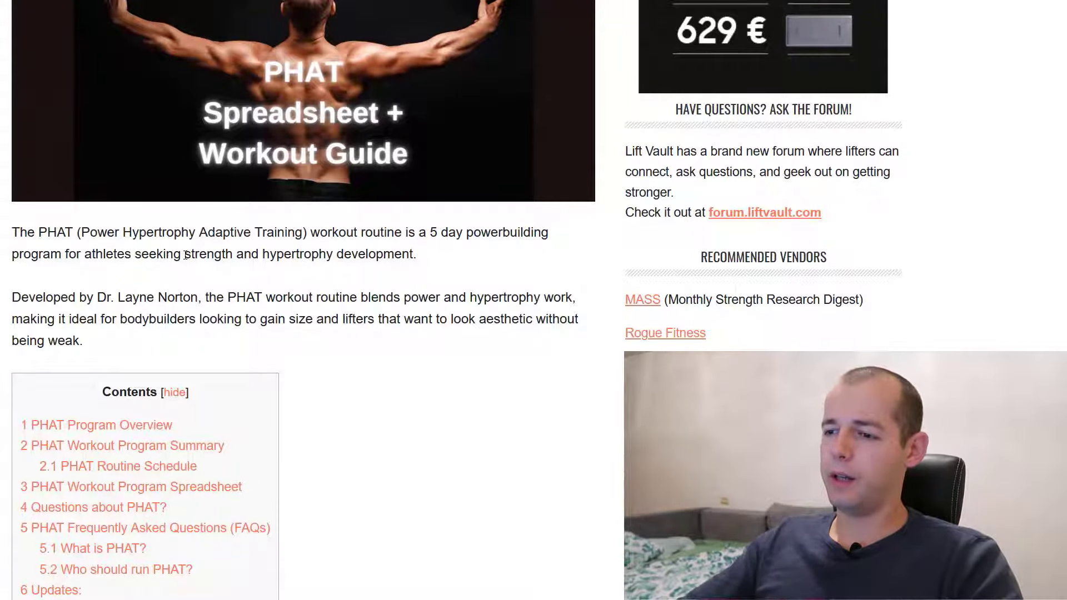
# Step: Highlight the program developer's name and that PHAT blends power and hypertrophy
pyautogui.scroll(-1, 106, 282)
pyautogui.scroll(-2, 106, 283)
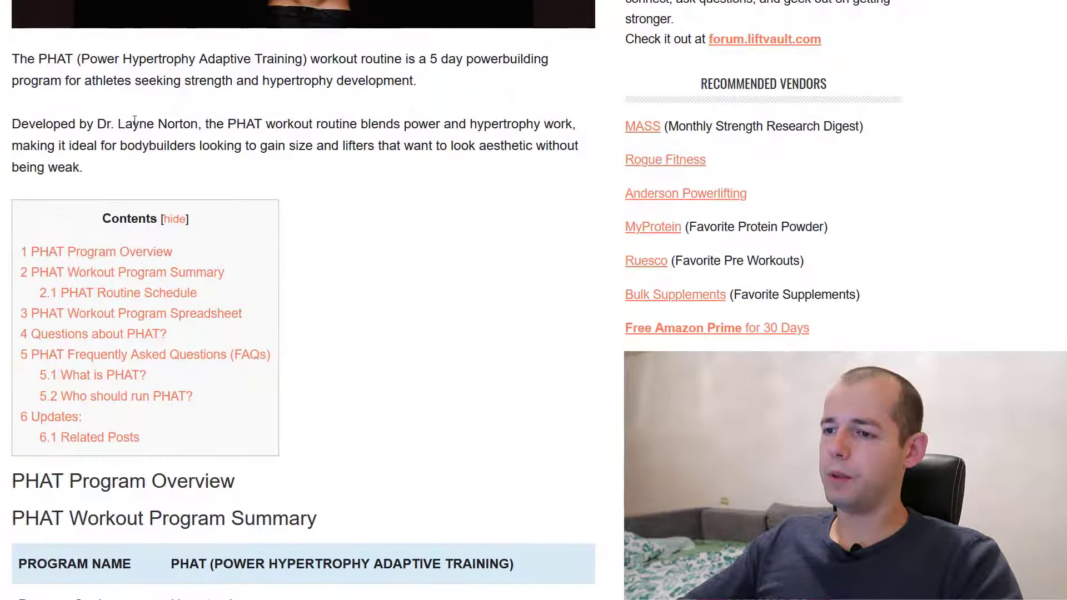
pyautogui.moveTo(106, 124); pyautogui.dragTo(201, 126)
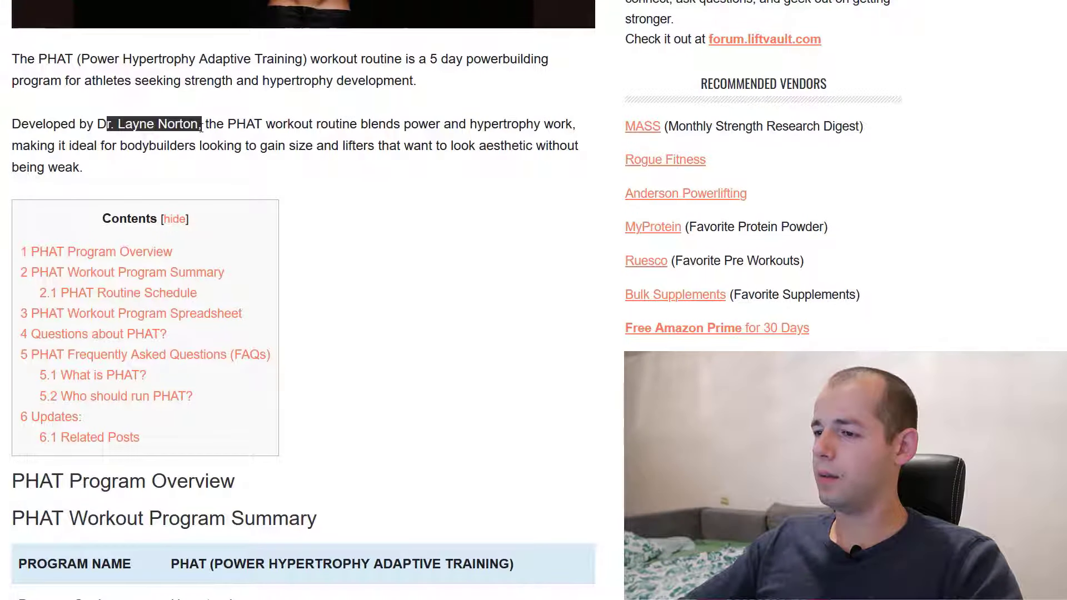
pyautogui.moveTo(350, 125); pyautogui.dragTo(540, 127)
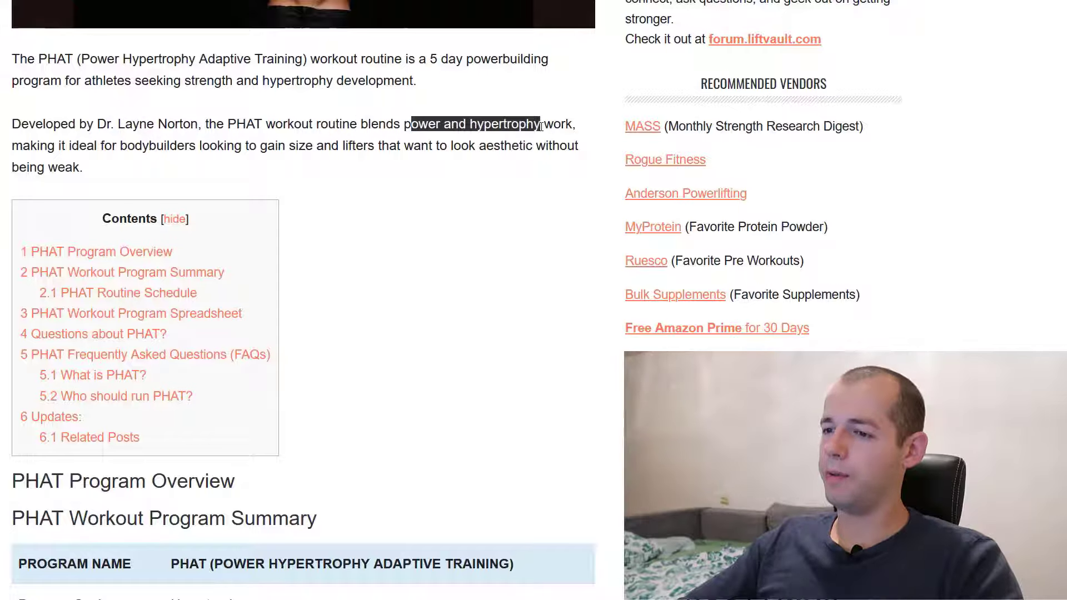
pyautogui.click(184, 162)
# Step: Highlight the audience phrases: bodybuilders gaining size, lifters wanting to look aesthetic, being weak
pyautogui.moveTo(127, 146); pyautogui.dragTo(257, 142)
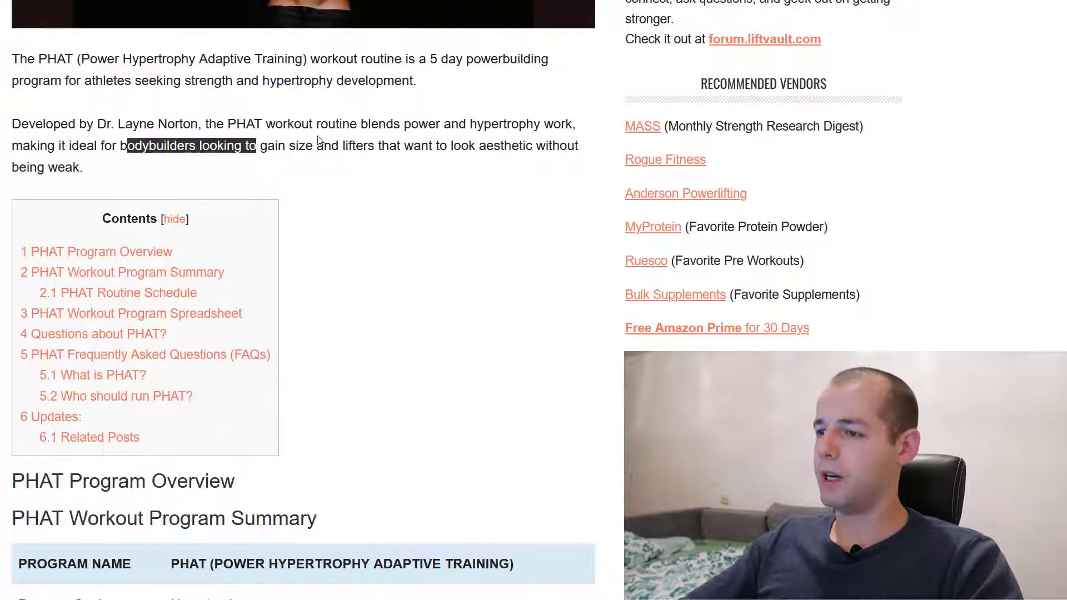
pyautogui.click(329, 145)
pyautogui.moveTo(329, 145); pyautogui.dragTo(504, 146)
pyautogui.moveTo(23, 168); pyautogui.dragTo(169, 166)
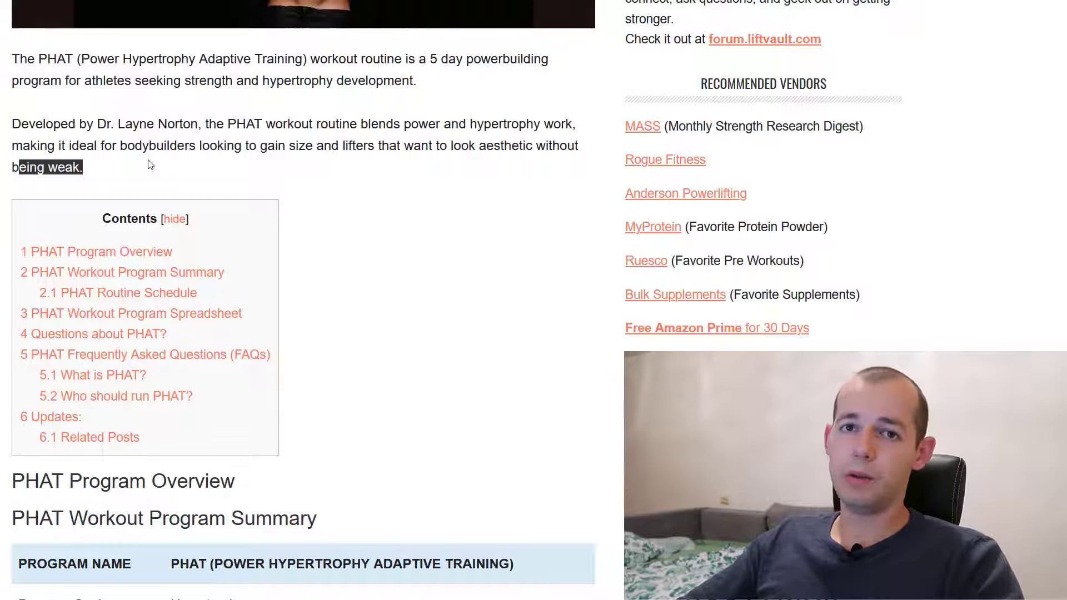
pyautogui.click(150, 164)
pyautogui.scroll(-1, 206, 193)
# Step: Highlight that sessions centre on compound movements like squat and bench
pyautogui.scroll(-7, 209, 195)
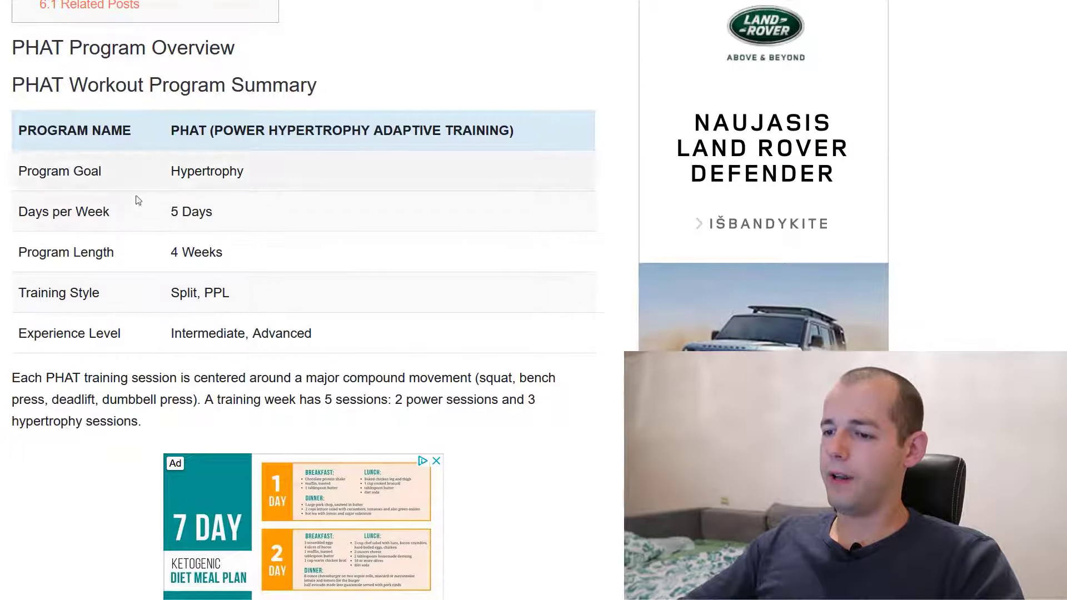
pyautogui.moveTo(55, 377); pyautogui.dragTo(421, 376)
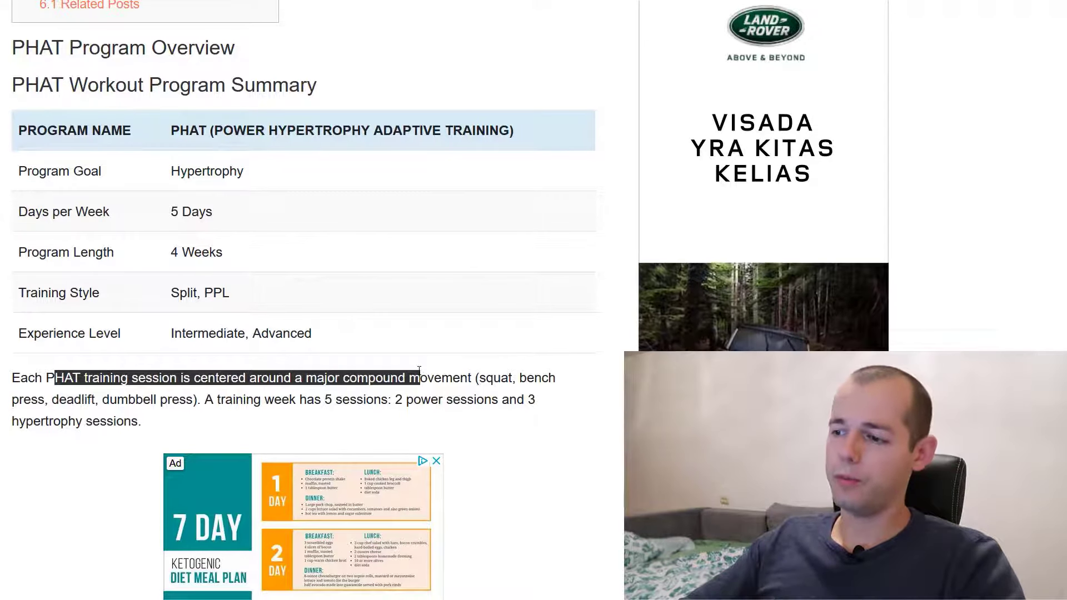
pyautogui.click(482, 380)
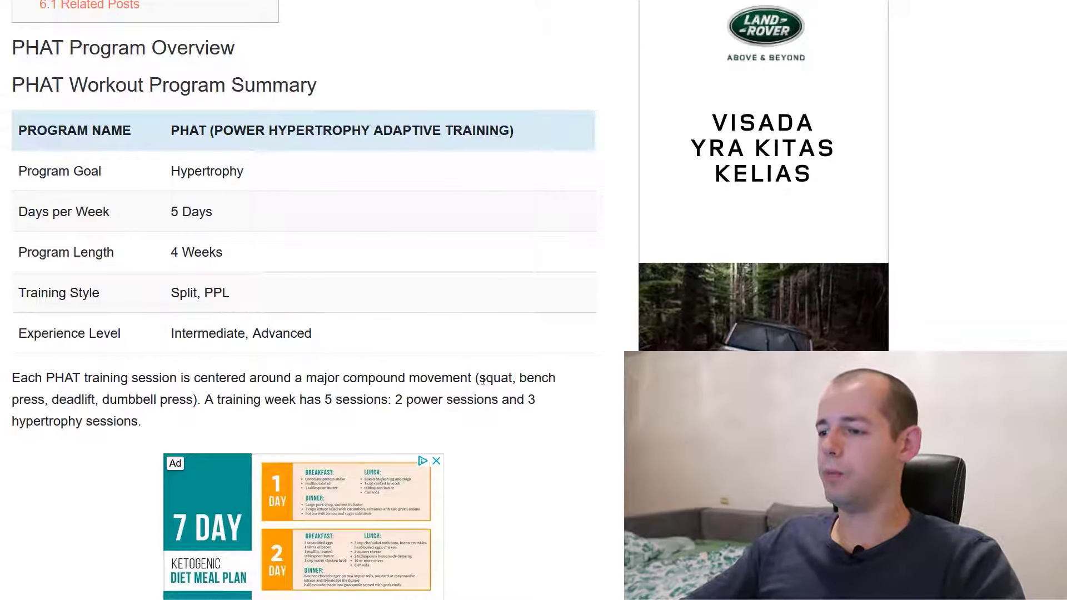
pyautogui.click(475, 379)
pyautogui.moveTo(515, 382); pyautogui.dragTo(558, 379)
# Step: Highlight deadlift, dumbbell press, the training week sentence and the 2 power sessions
pyautogui.moveTo(51, 400); pyautogui.dragTo(204, 400)
pyautogui.moveTo(102, 400); pyautogui.dragTo(195, 396)
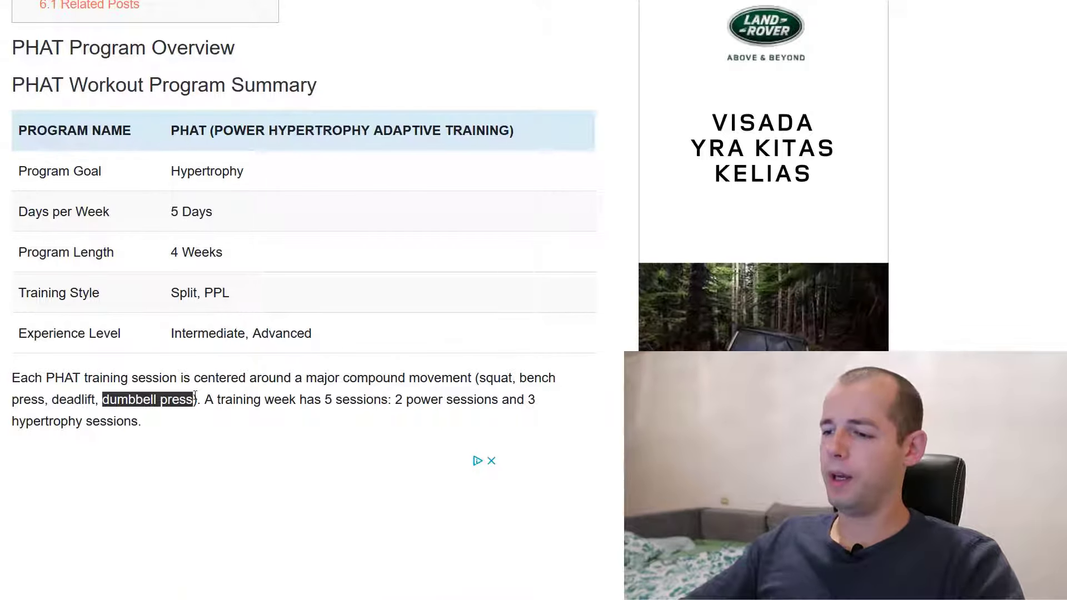
pyautogui.moveTo(218, 400); pyautogui.dragTo(309, 399)
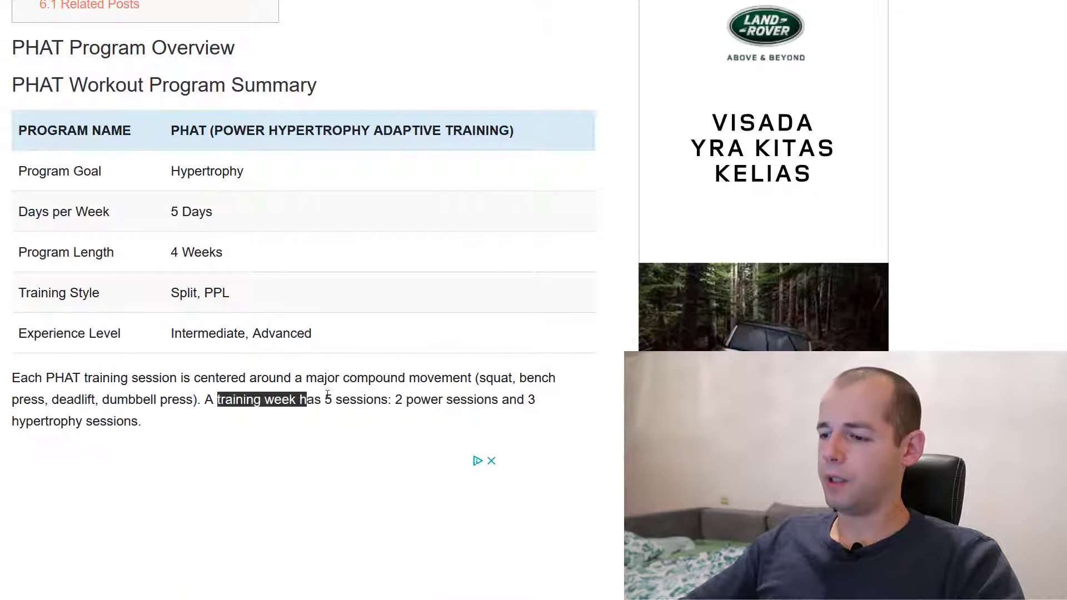
pyautogui.moveTo(402, 399); pyautogui.dragTo(485, 400)
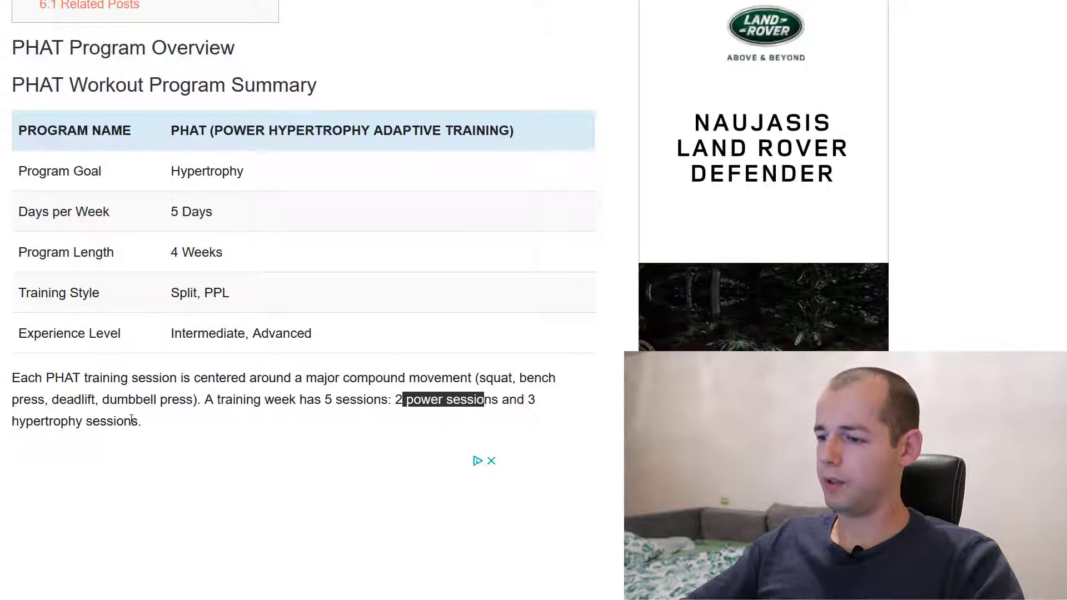
pyautogui.scroll(-10, 255, 431)
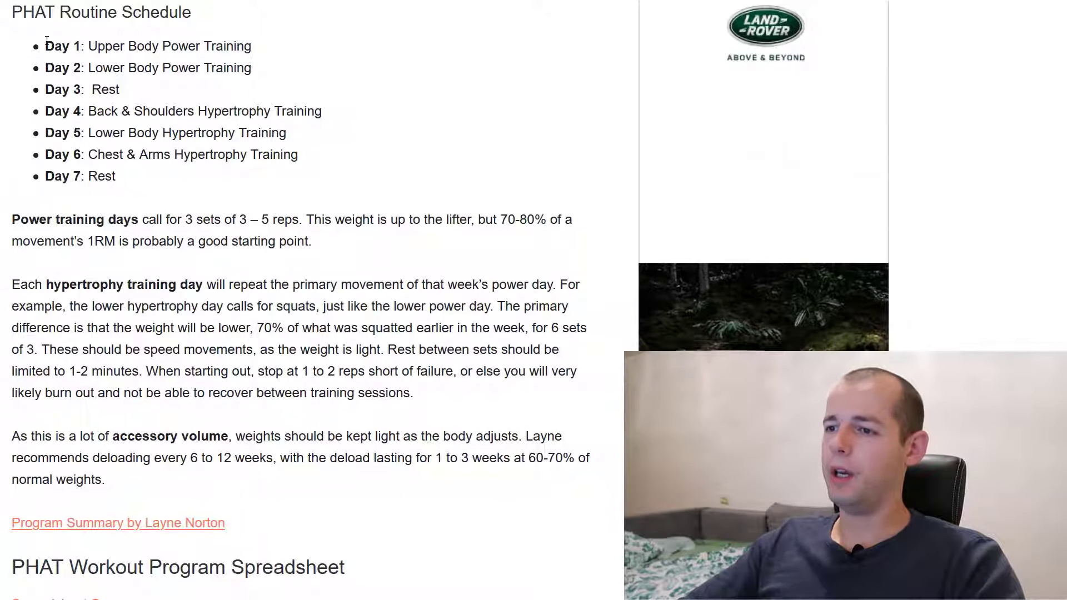
pyautogui.moveTo(90, 46); pyautogui.dragTo(281, 56)
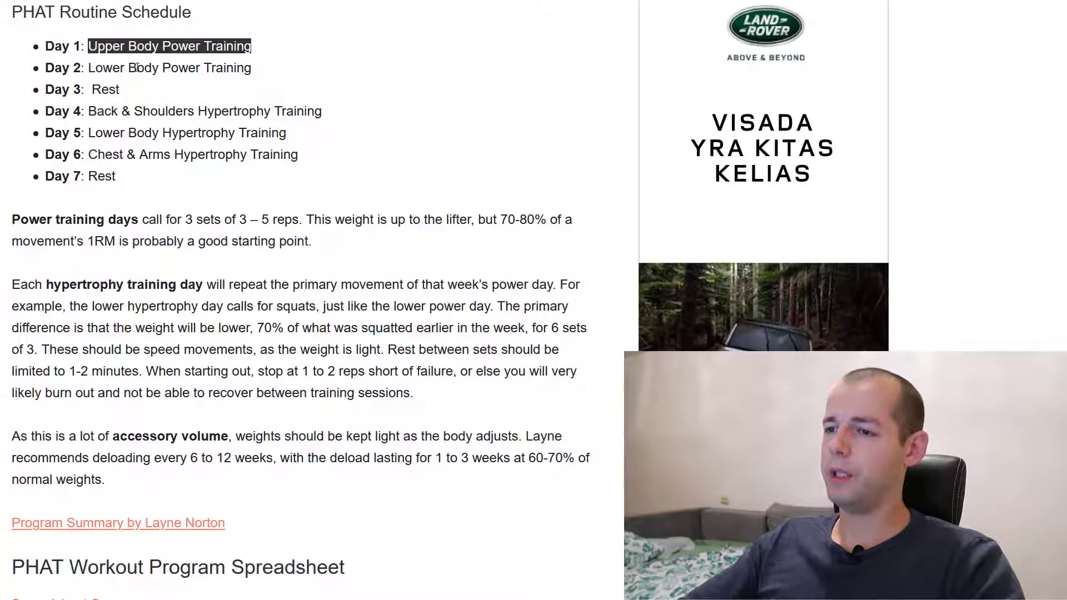
pyautogui.moveTo(85, 67); pyautogui.dragTo(276, 78)
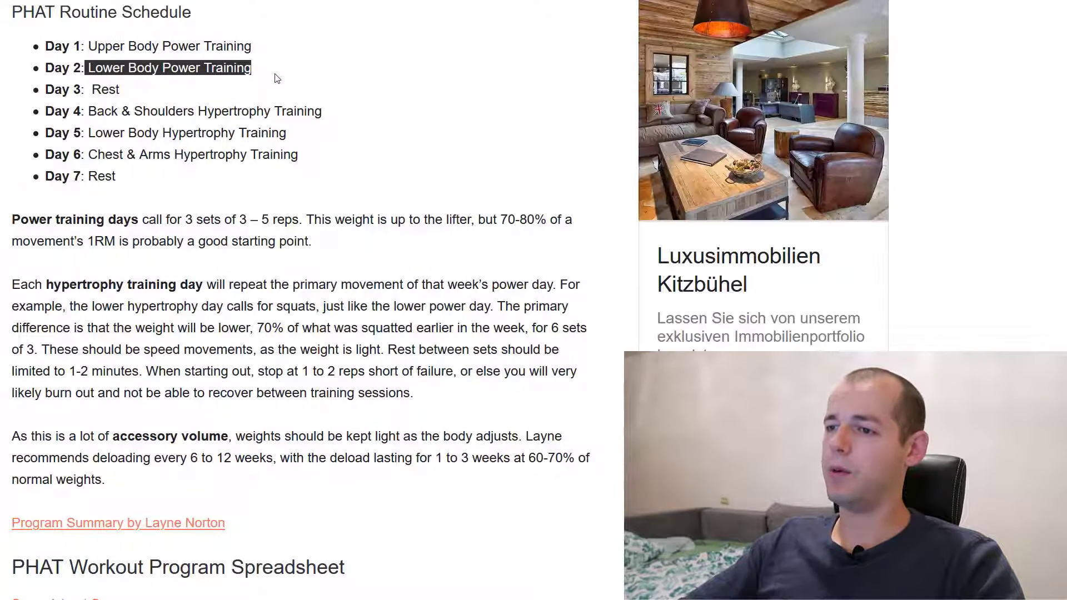
pyautogui.moveTo(88, 90); pyautogui.dragTo(150, 88)
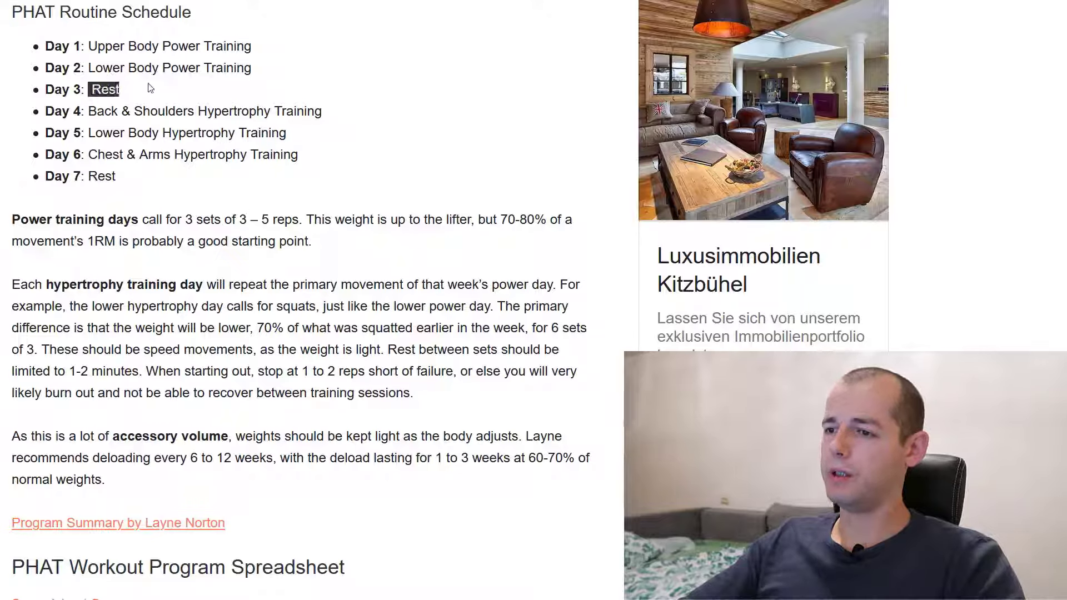
pyautogui.moveTo(88, 111); pyautogui.dragTo(292, 157)
pyautogui.click(291, 157)
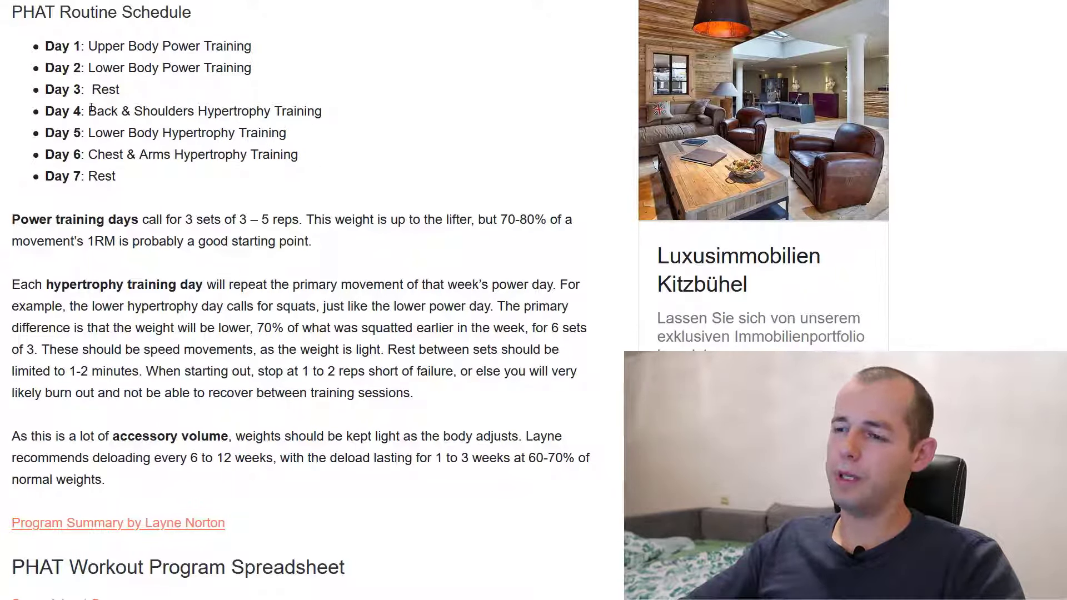
pyautogui.moveTo(89, 111); pyautogui.dragTo(331, 111)
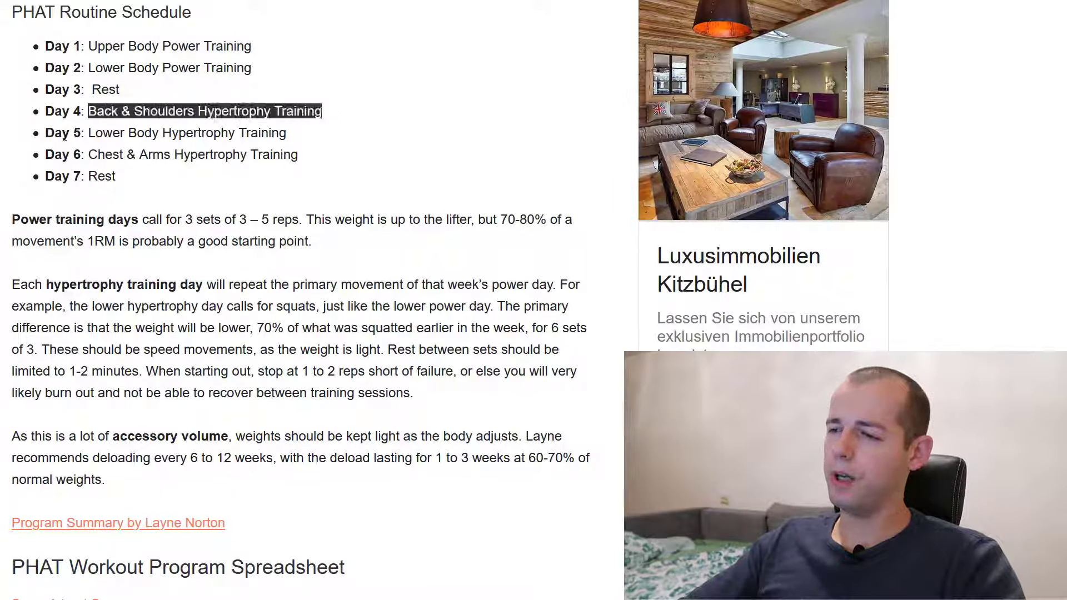
pyautogui.click(103, 129)
pyautogui.moveTo(84, 133); pyautogui.dragTo(263, 141)
pyautogui.moveTo(87, 155); pyautogui.dragTo(308, 151)
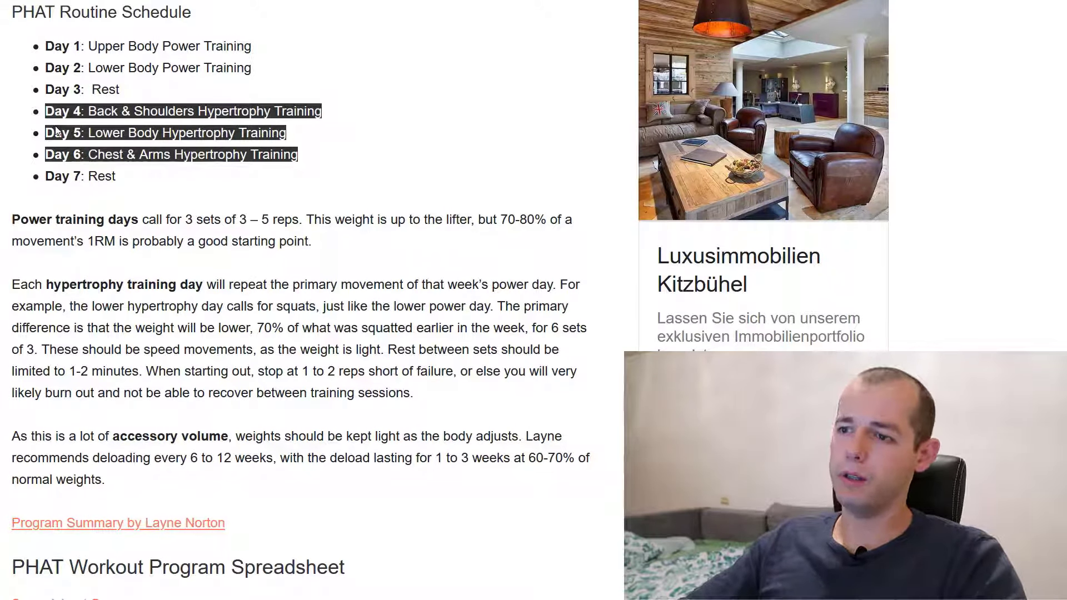
pyautogui.moveTo(101, 49); pyautogui.dragTo(269, 72)
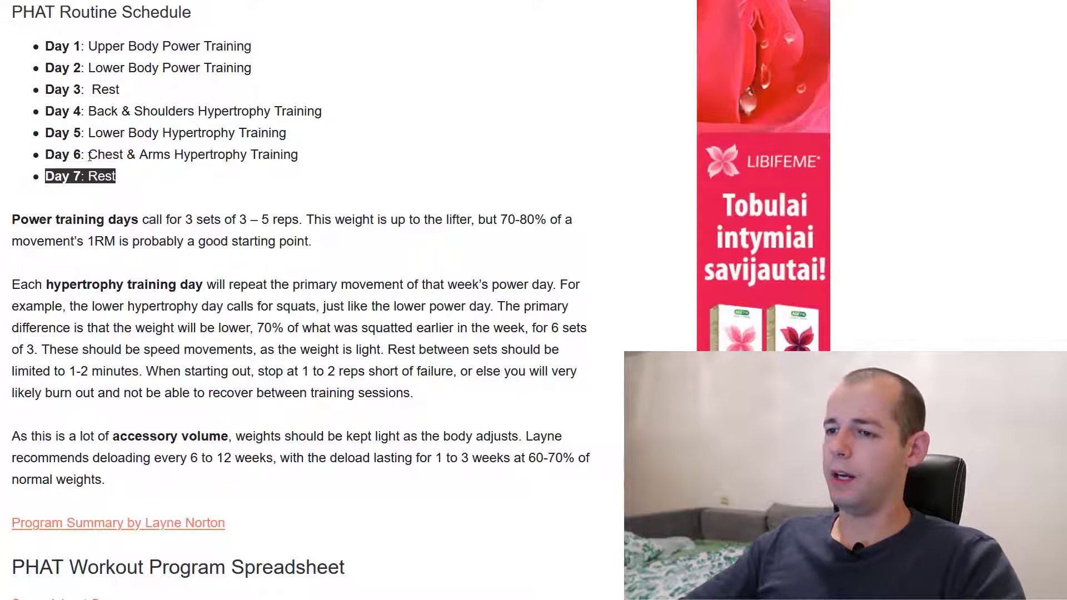
pyautogui.scroll(-3, 89, 156)
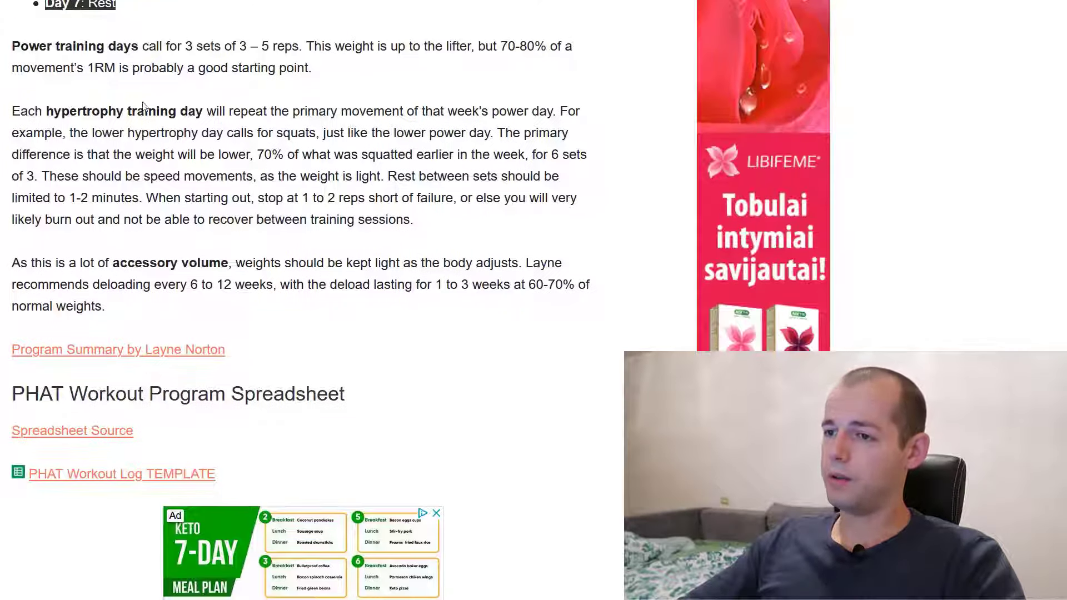
pyautogui.scroll(5, 152, 109)
pyautogui.click(293, 138)
pyautogui.moveTo(293, 138); pyautogui.dragTo(277, 154)
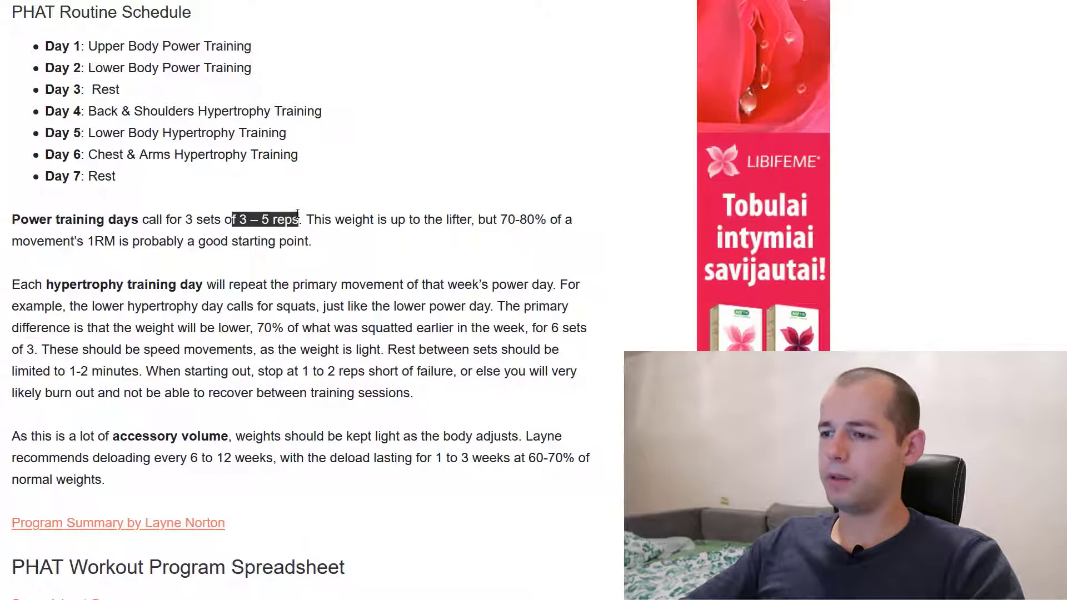
pyautogui.click(459, 198)
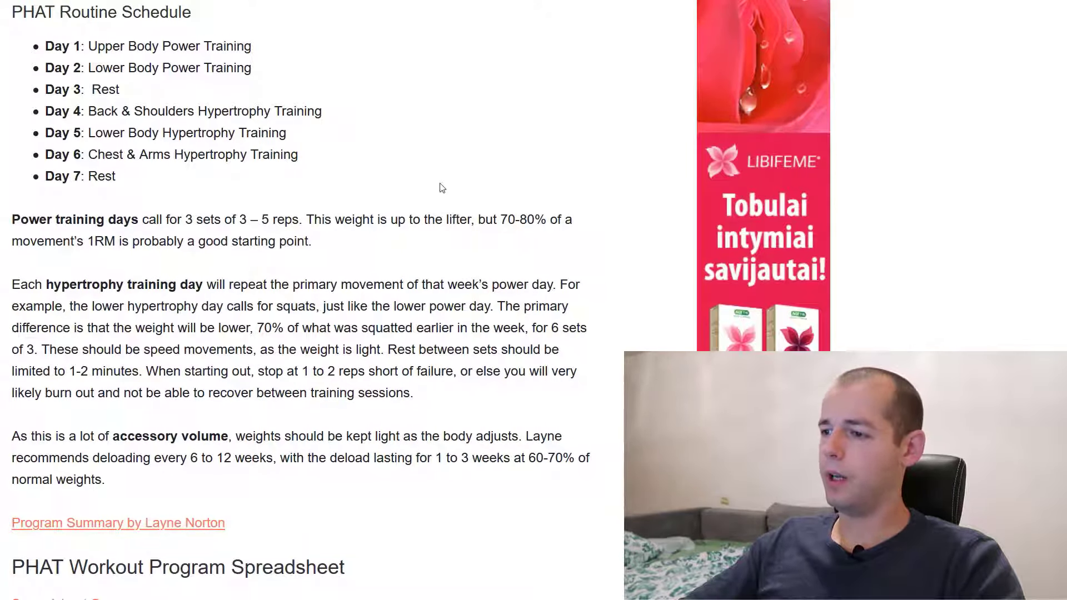
pyautogui.scroll(-1, 442, 188)
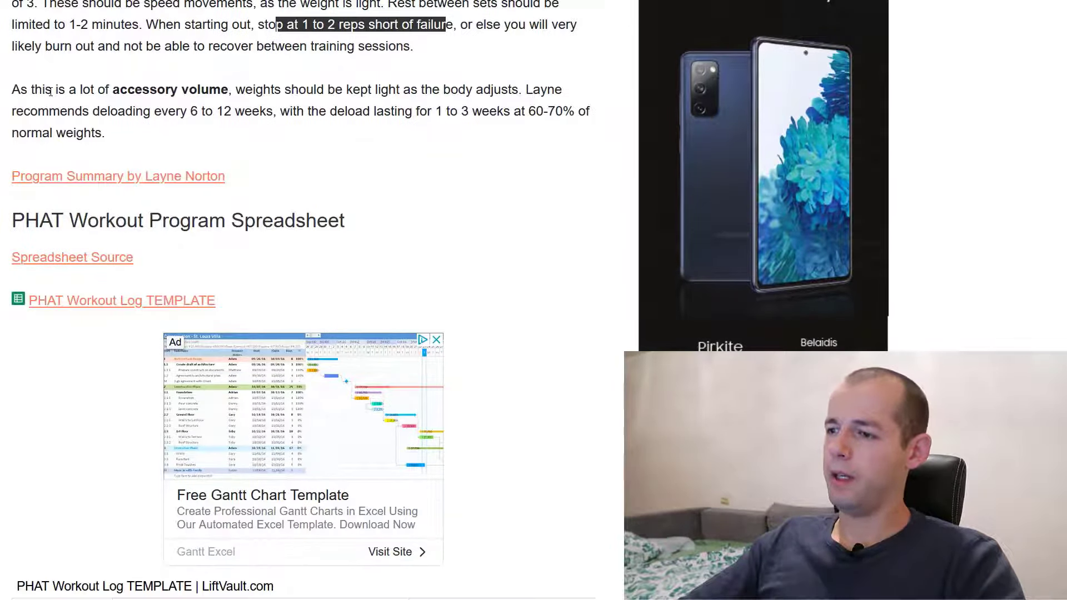
pyautogui.click(97, 114)
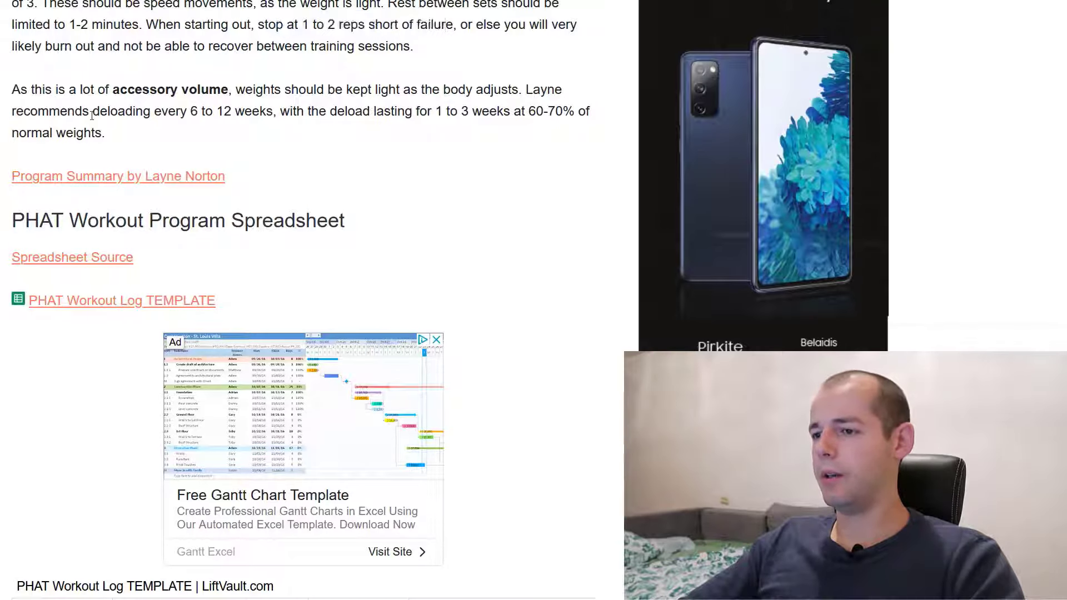
pyautogui.moveTo(175, 110); pyautogui.dragTo(268, 109)
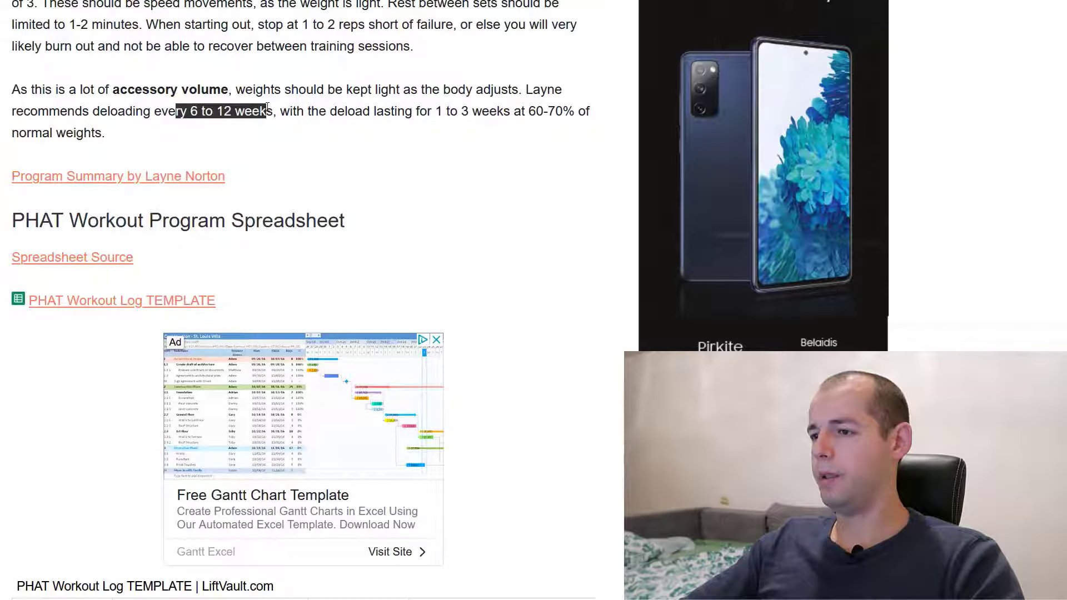
pyautogui.moveTo(382, 110); pyautogui.dragTo(524, 110)
pyautogui.click(330, 110)
pyautogui.moveTo(319, 112); pyautogui.dragTo(578, 111)
pyautogui.click(485, 112)
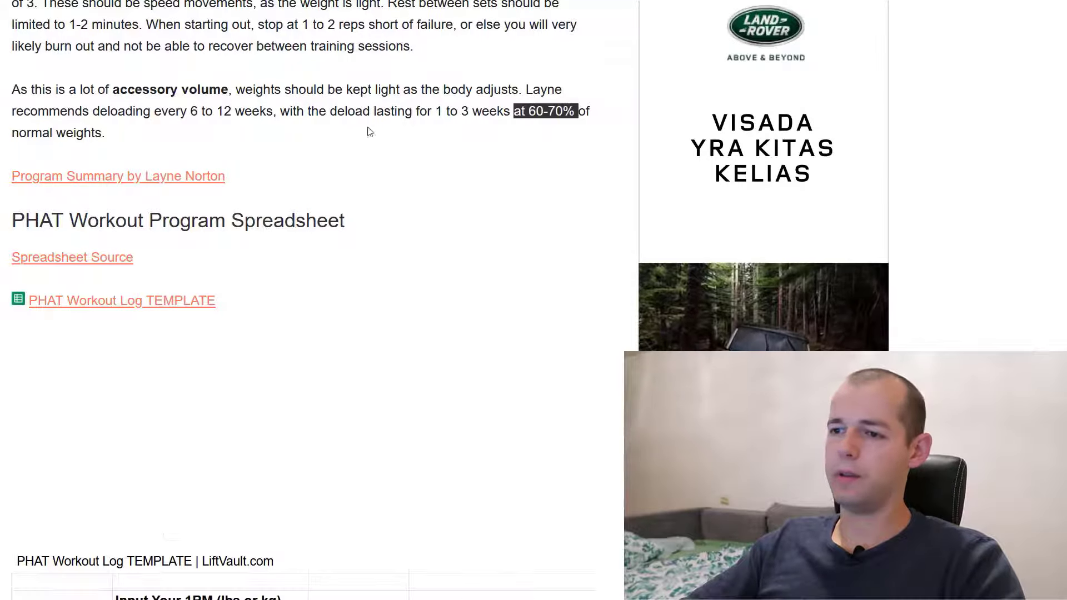
pyautogui.moveTo(42, 133); pyautogui.dragTo(139, 133)
pyautogui.scroll(-3, 207, 134)
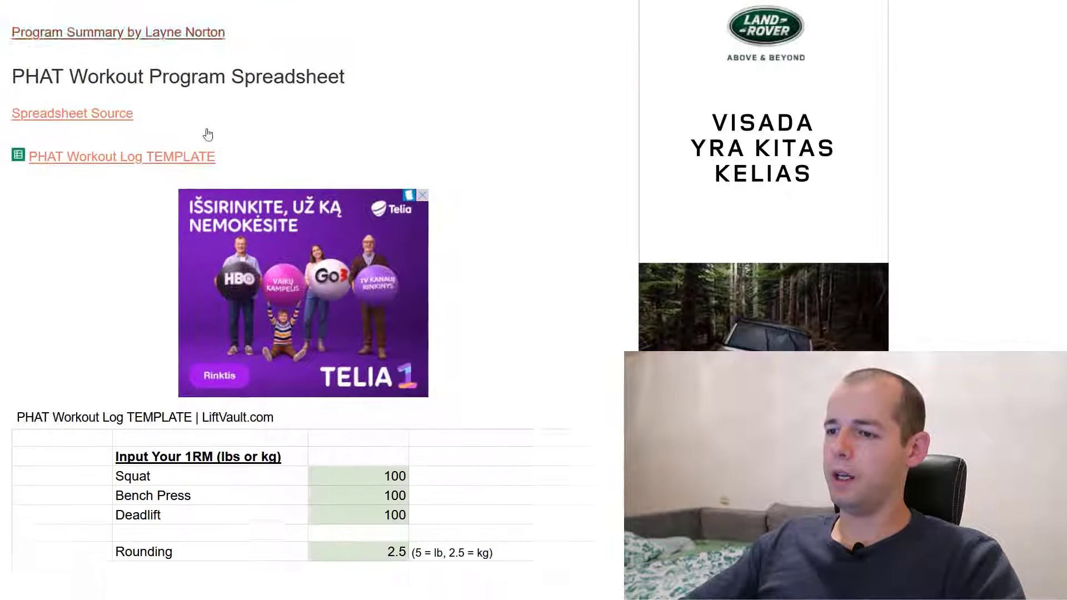
pyautogui.moveTo(250, 133); pyautogui.dragTo(33, 131)
pyautogui.click(77, 136)
pyautogui.moveTo(222, 133); pyautogui.dragTo(13, 133)
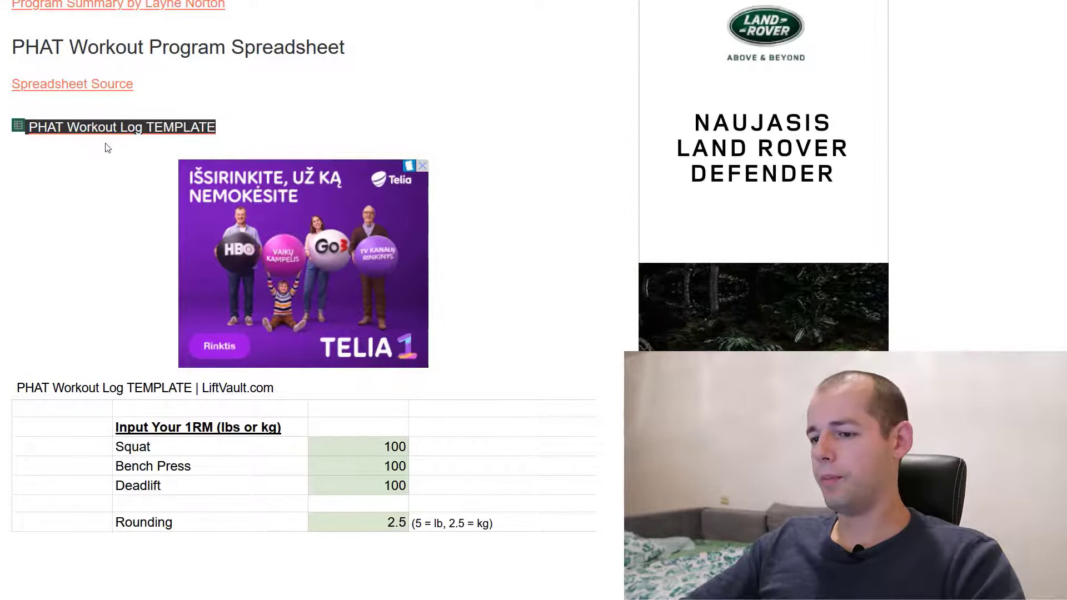
pyautogui.scroll(-10, 141, 123)
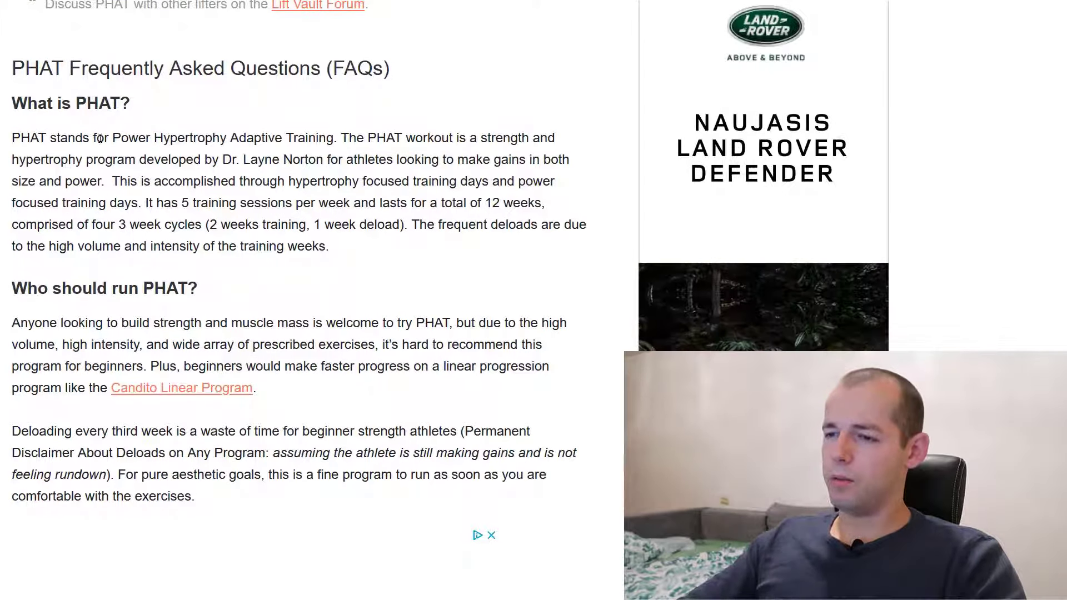
pyautogui.moveTo(46, 109); pyautogui.dragTo(291, 134)
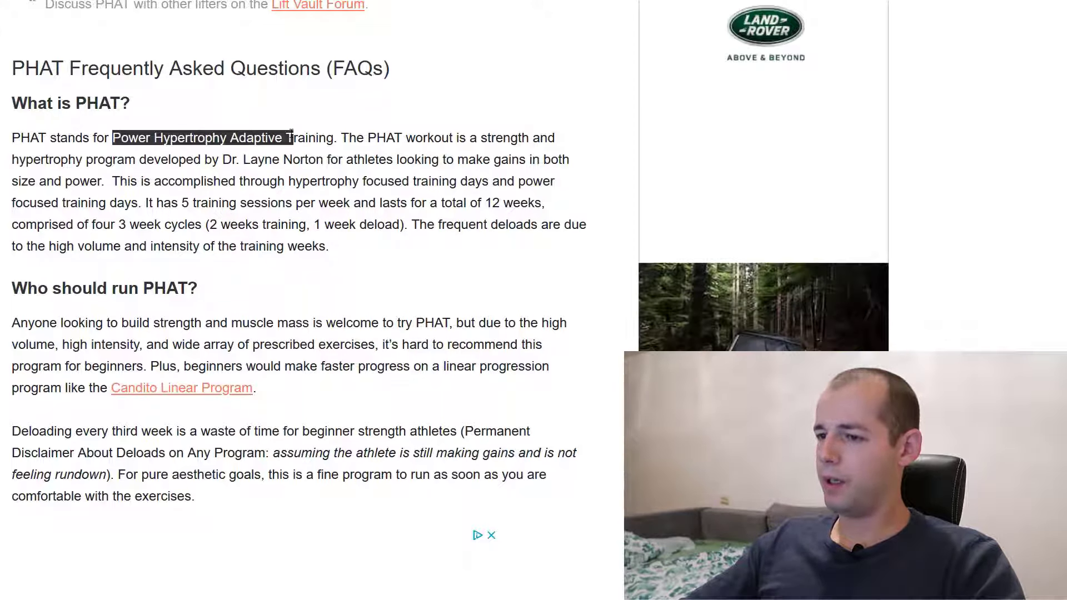
pyautogui.moveTo(197, 207); pyautogui.dragTo(542, 200)
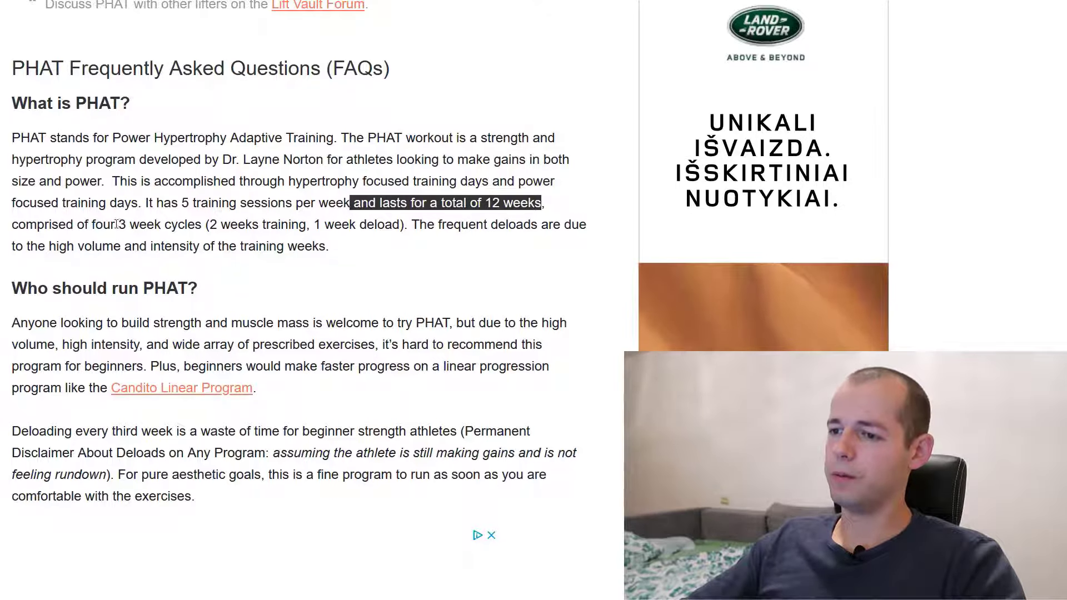
pyautogui.moveTo(115, 225); pyautogui.dragTo(307, 223)
pyautogui.click(210, 224)
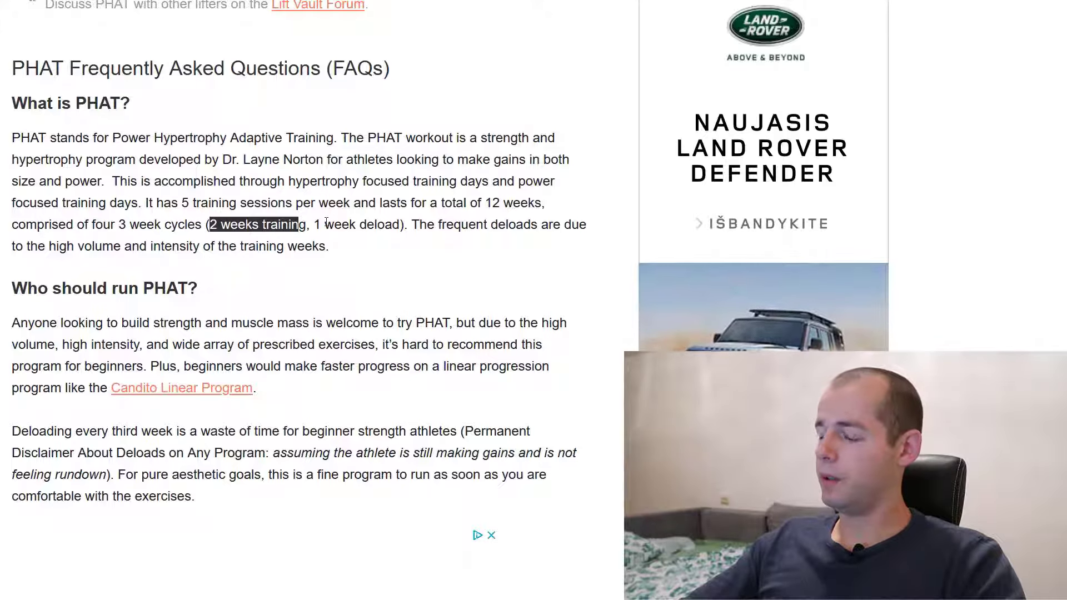
pyautogui.moveTo(405, 224); pyautogui.dragTo(314, 225)
pyautogui.click(436, 217)
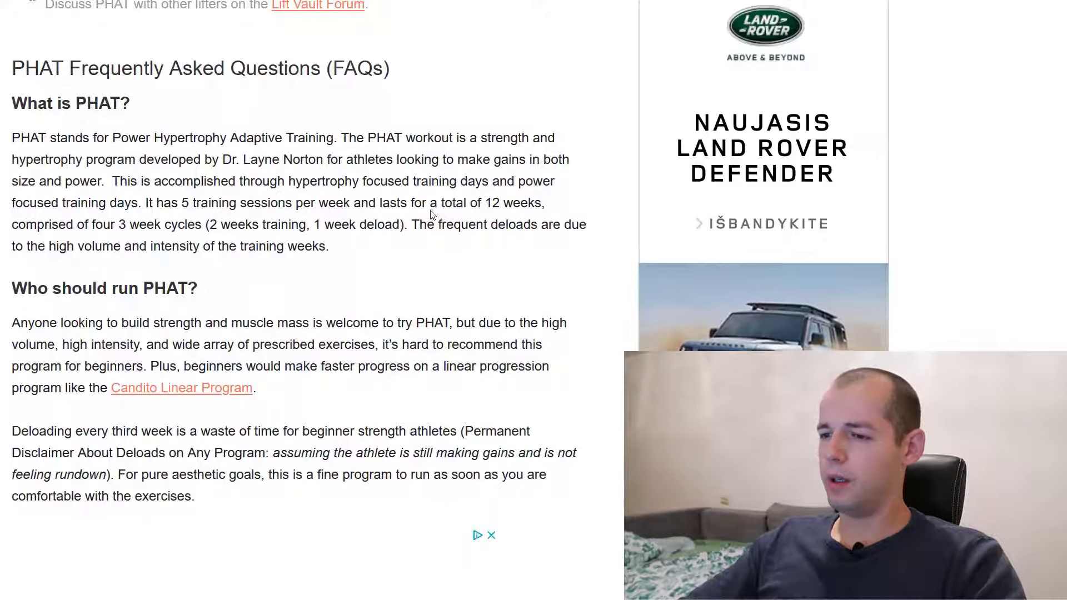
pyautogui.moveTo(439, 225); pyautogui.dragTo(573, 224)
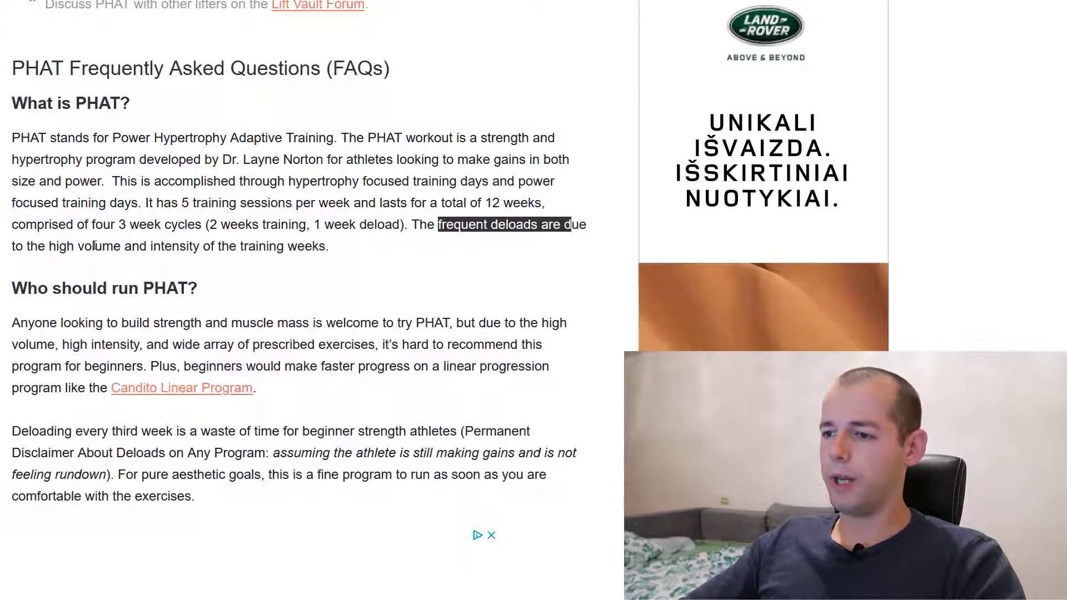
pyautogui.moveTo(92, 246); pyautogui.dragTo(205, 246)
pyautogui.click(179, 268)
pyautogui.scroll(-3, 179, 268)
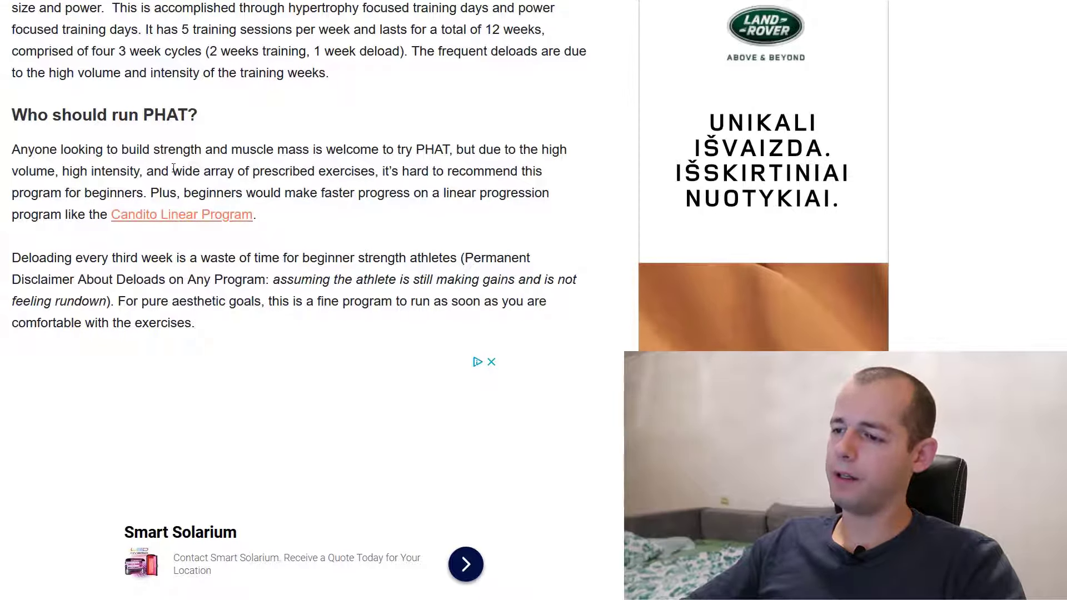
pyautogui.moveTo(253, 171); pyautogui.dragTo(370, 171)
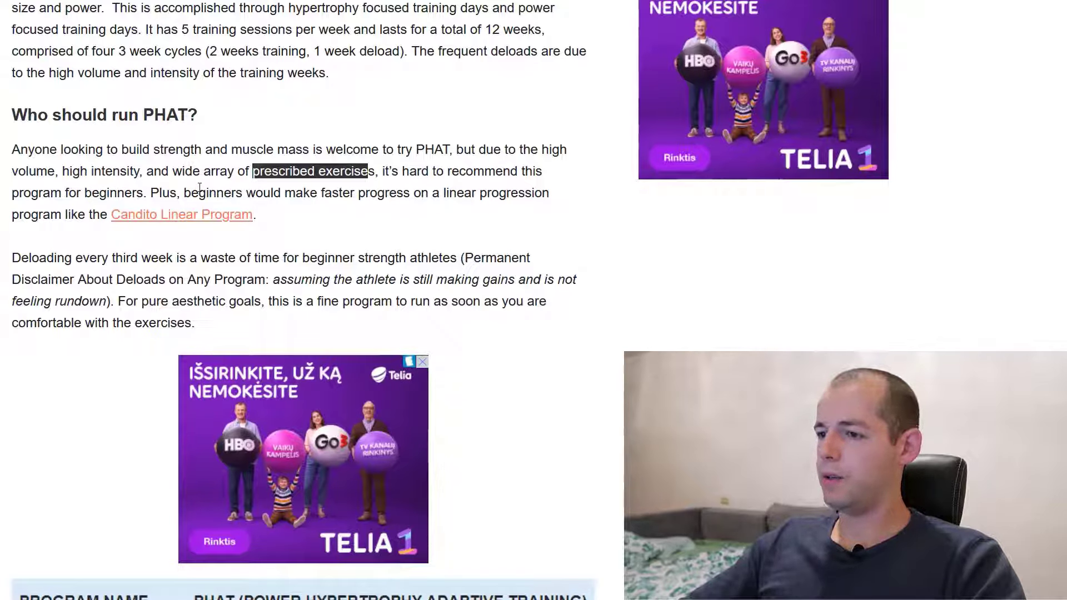
pyautogui.moveTo(416, 192); pyautogui.dragTo(512, 189)
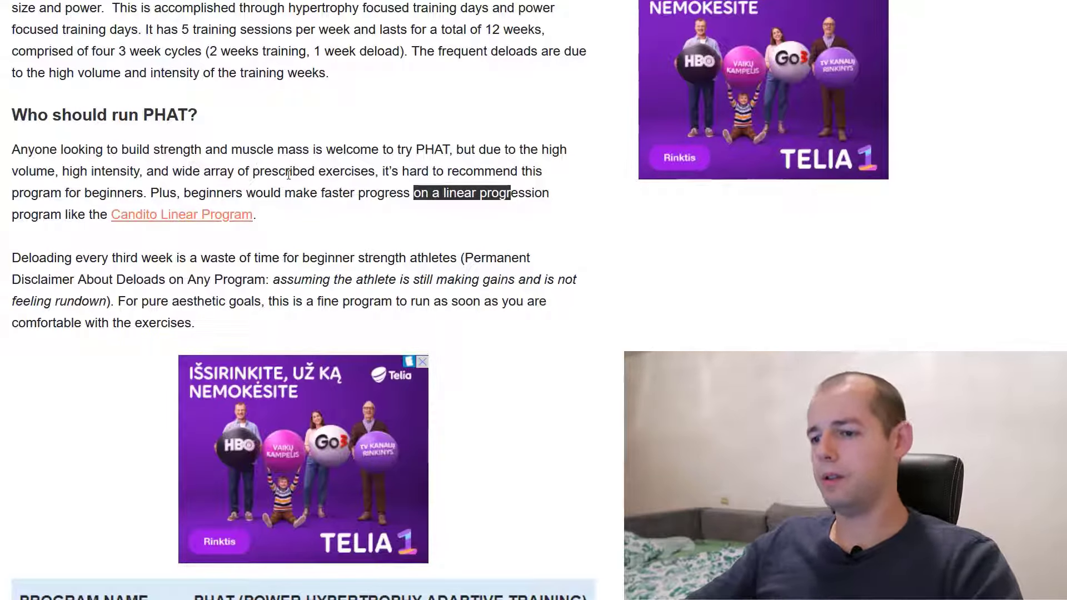
pyautogui.scroll(-9, 291, 175)
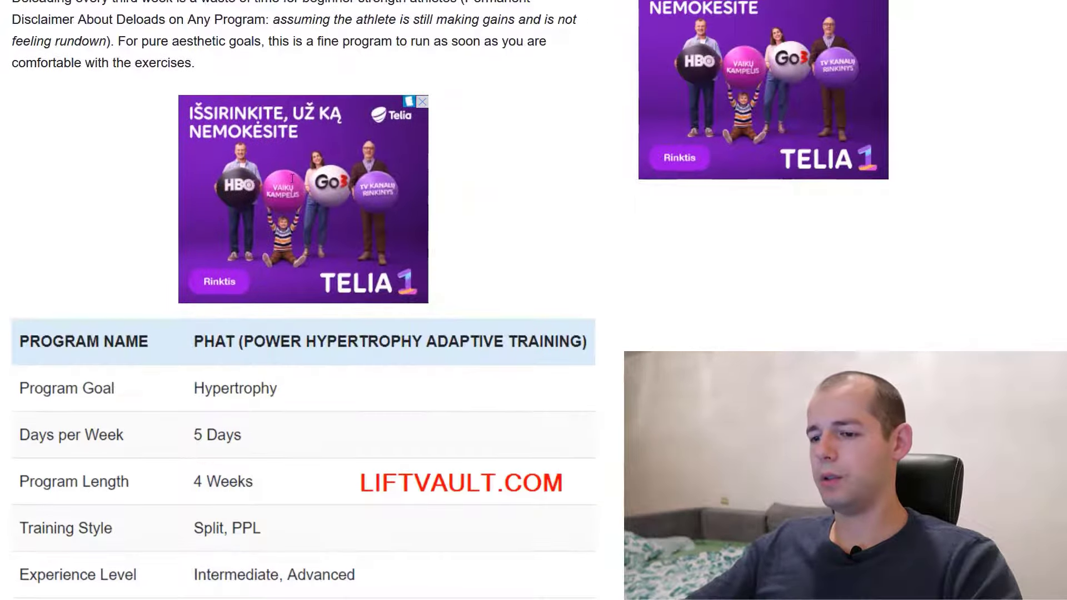
pyautogui.scroll(9, 292, 184)
pyautogui.scroll(-20, 293, 184)
pyautogui.scroll(8, 277, 222)
pyautogui.moveTo(255, 288); pyautogui.dragTo(11, 300)
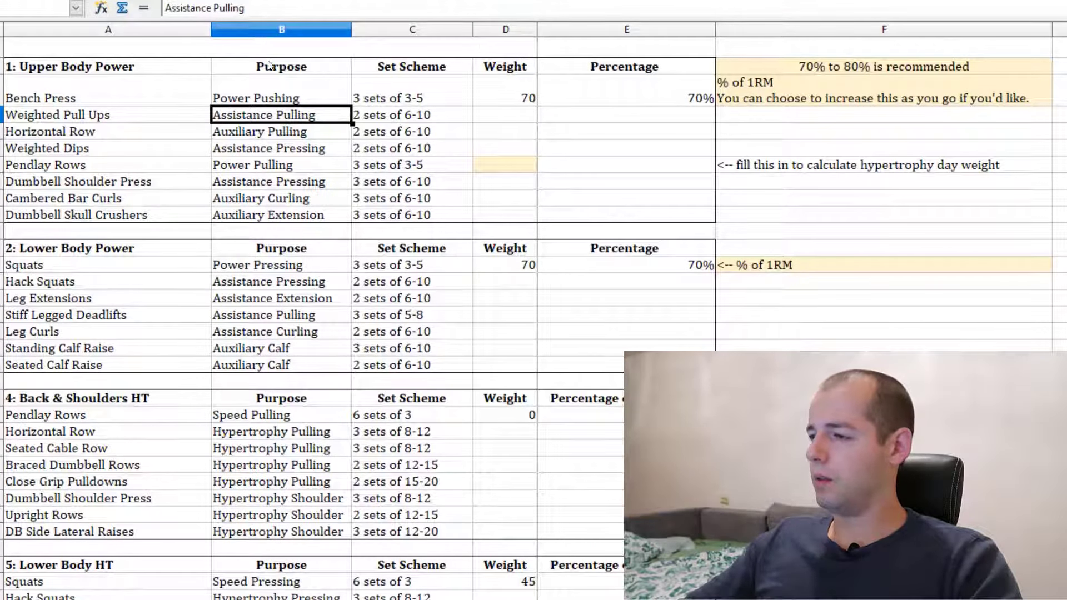
# Step: Scroll the Week 1 sheet back up to the 1: Upper Body Power section
pyautogui.scroll(-7, 328, 195)
pyautogui.scroll(5, 315, 211)
pyautogui.scroll(3, 315, 212)
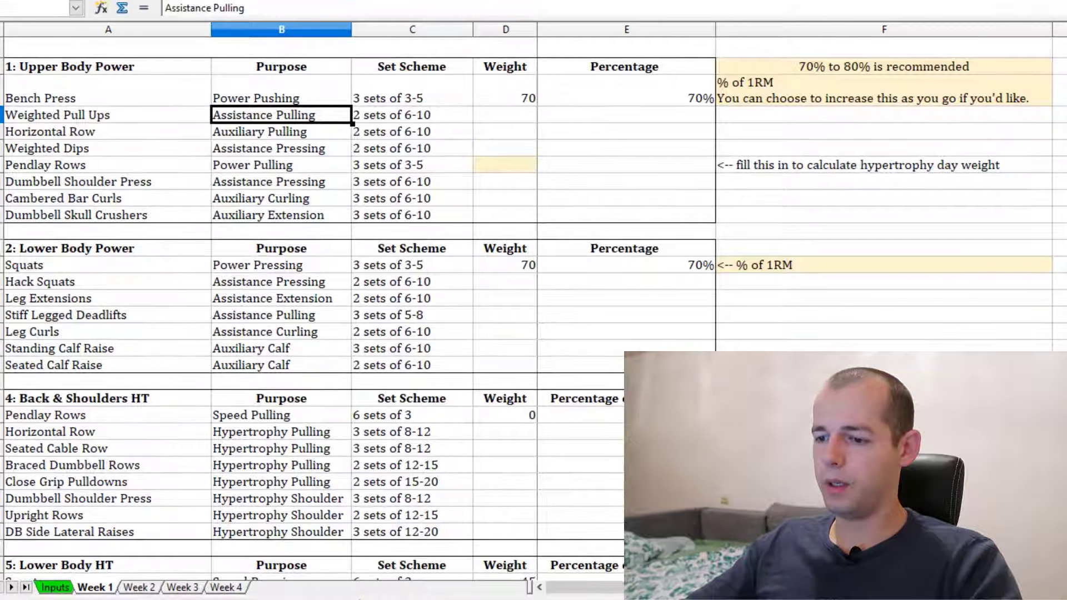
# Step: On the Inputs sheet, check the Squat and Deadlift 1RM values
pyautogui.click(54, 588)
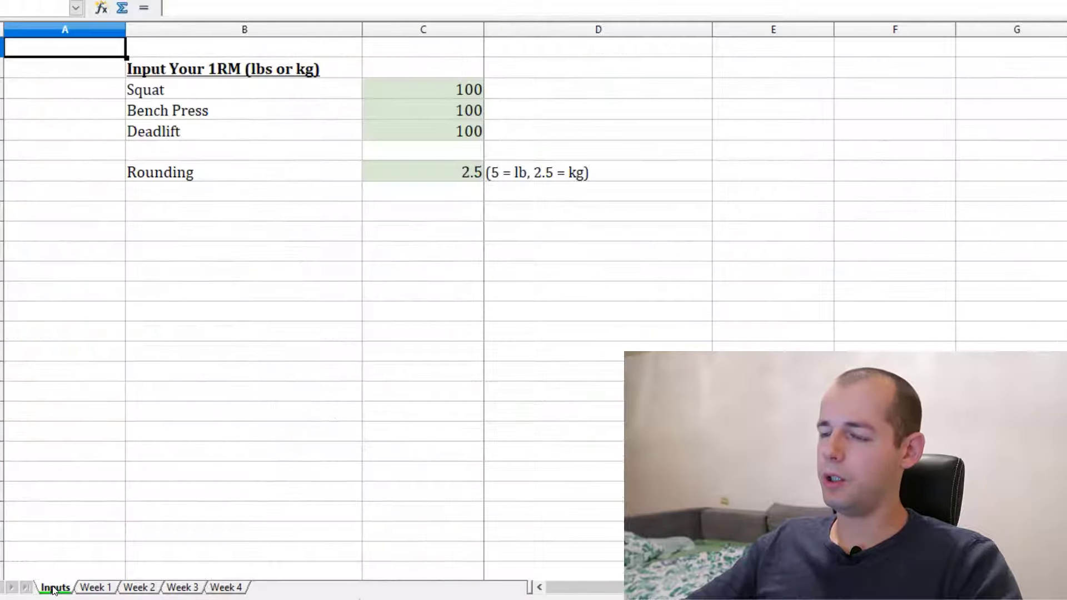
pyautogui.click(184, 87)
pyautogui.click(409, 91)
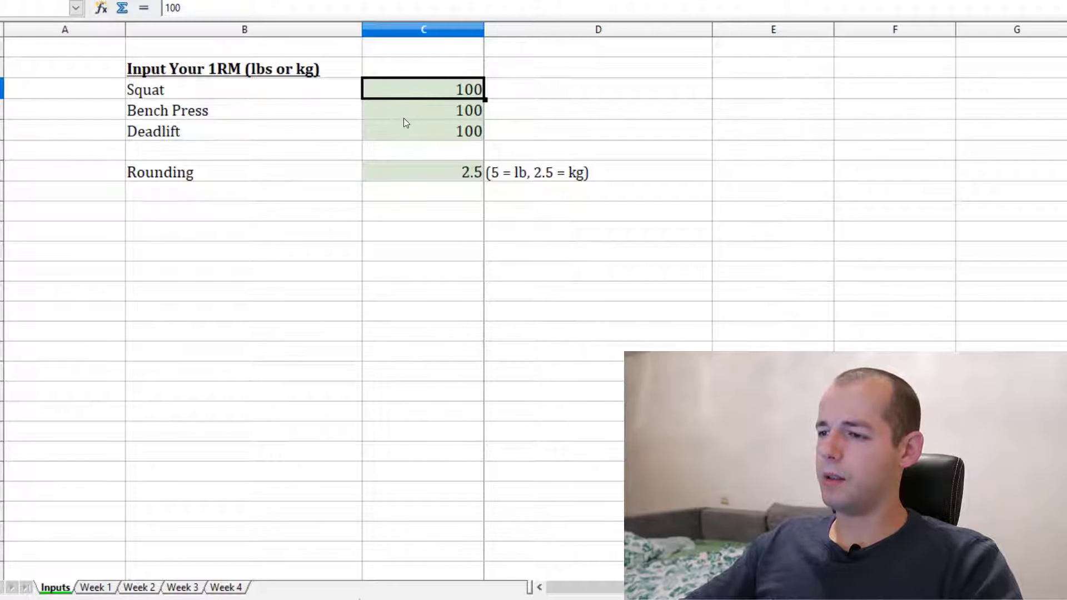
pyautogui.click(414, 132)
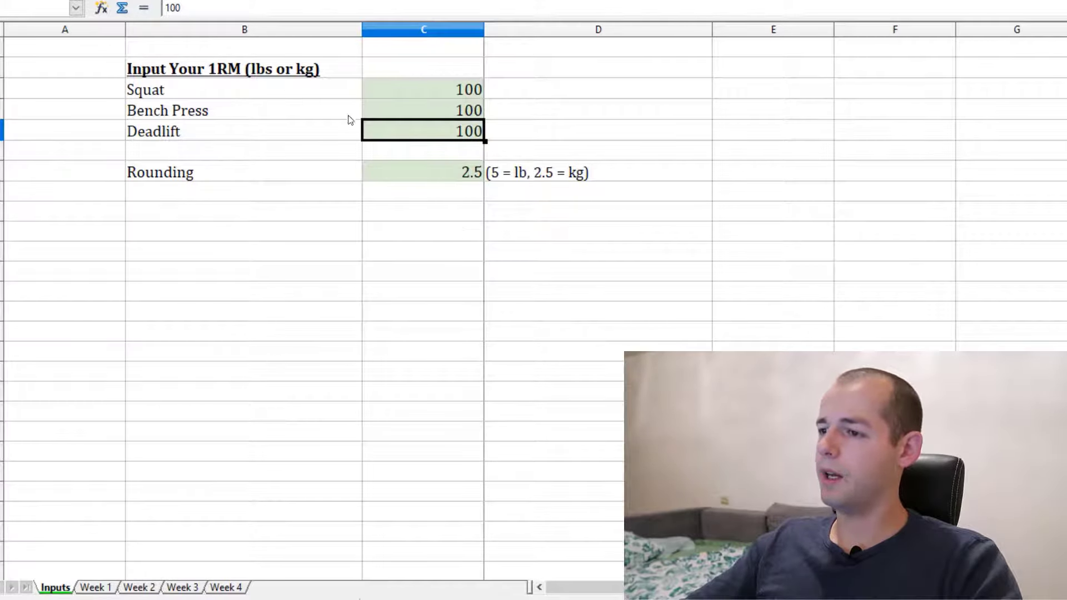
# Step: Try a Rounding value of 5, then restore it to 2.5
pyautogui.click(426, 177)
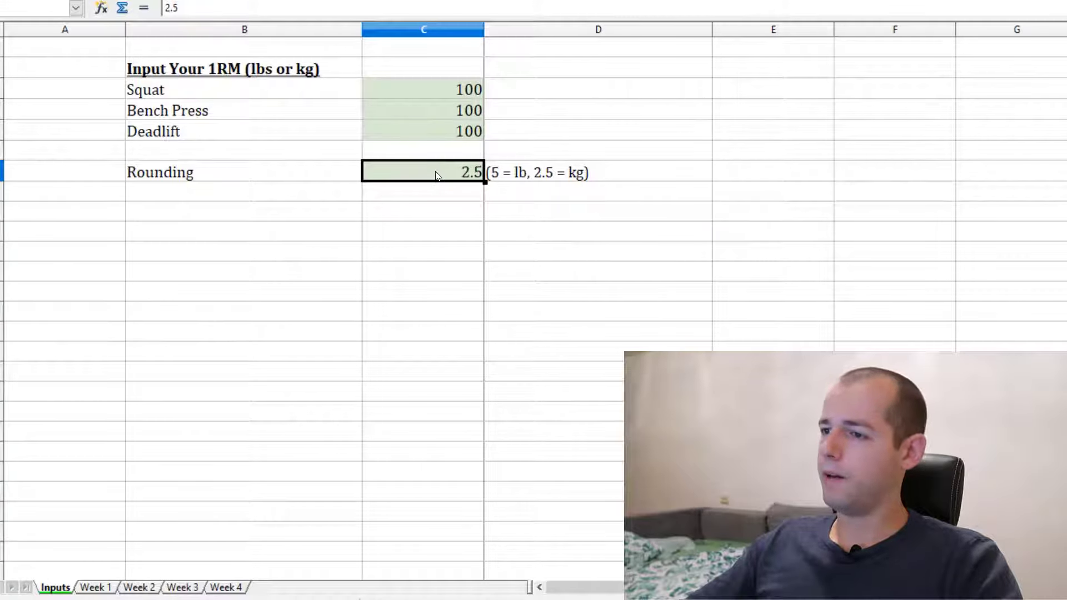
pyautogui.write('5')
pyautogui.press('Return')
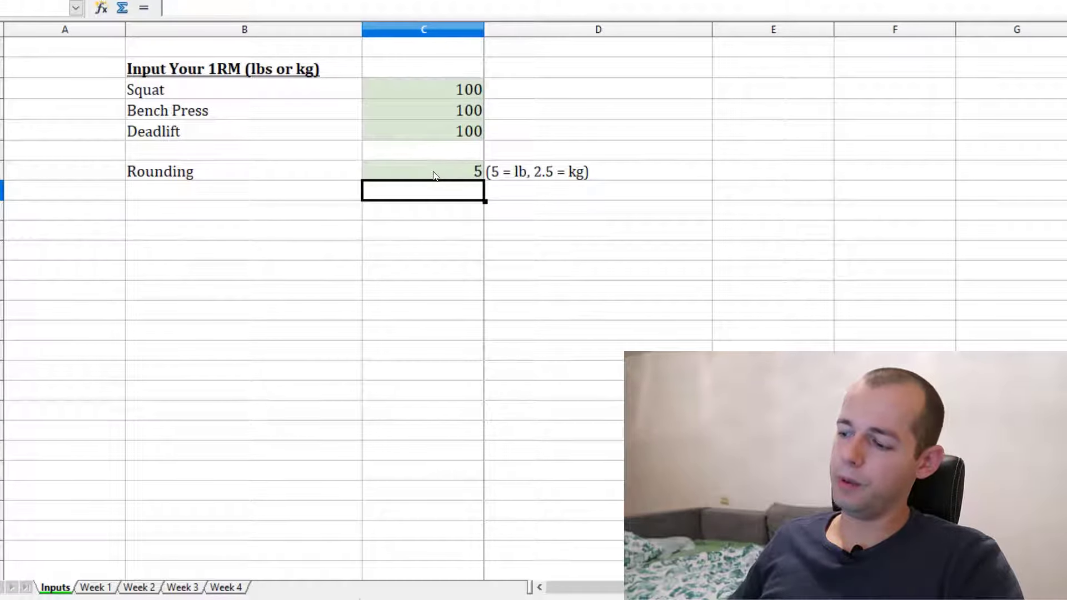
pyautogui.doubleClick(434, 176)
pyautogui.press('Return')
pyautogui.click(434, 176)
pyautogui.write('2.5')
pyautogui.press('Return')
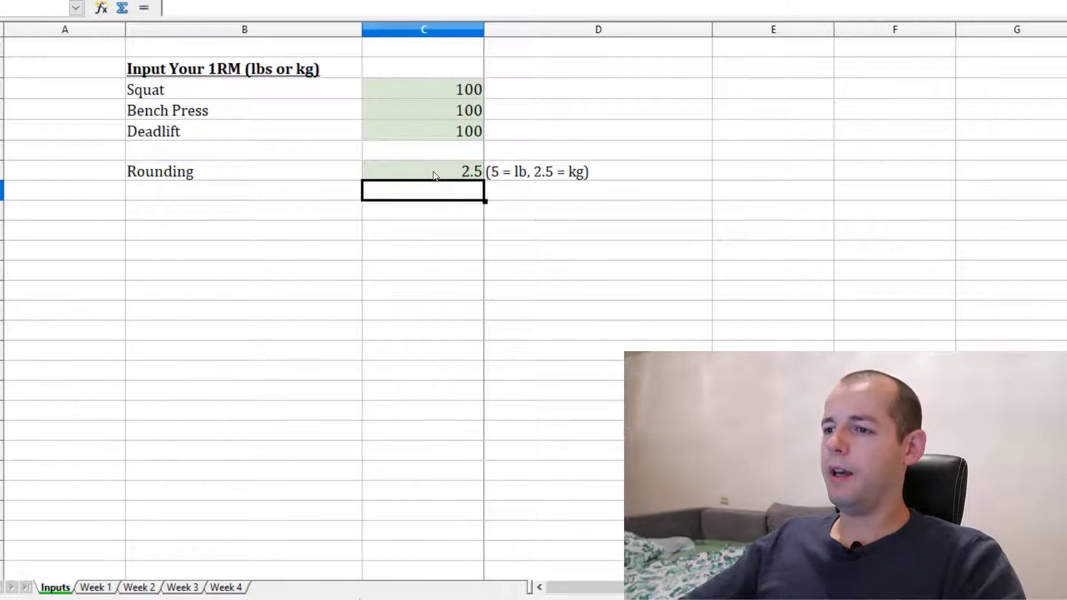
# Step: Review the Squat and Bench Press one-rep maxes, then go to the Week 1 sheet
pyautogui.click(424, 85)
pyautogui.keyDown('shift'); pyautogui.click(429, 129); pyautogui.keyUp('shift')
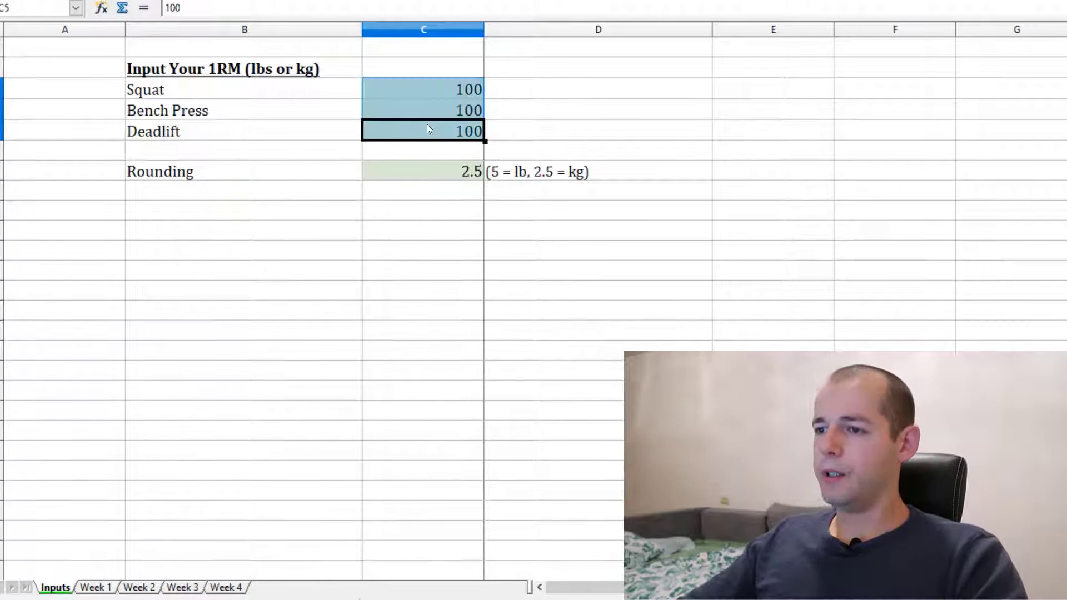
pyautogui.click(440, 88)
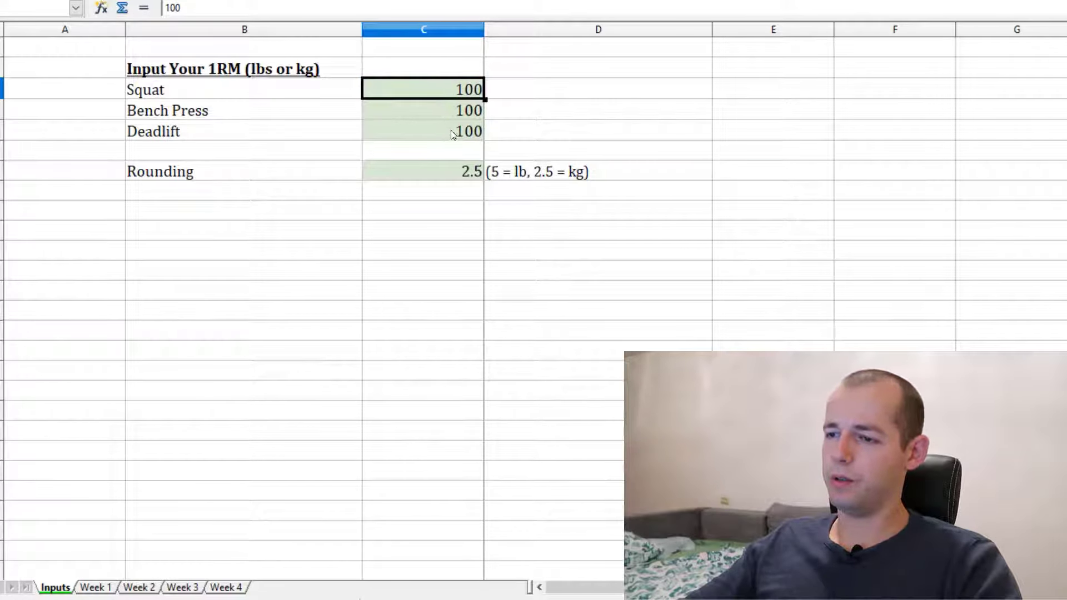
pyautogui.click(405, 112)
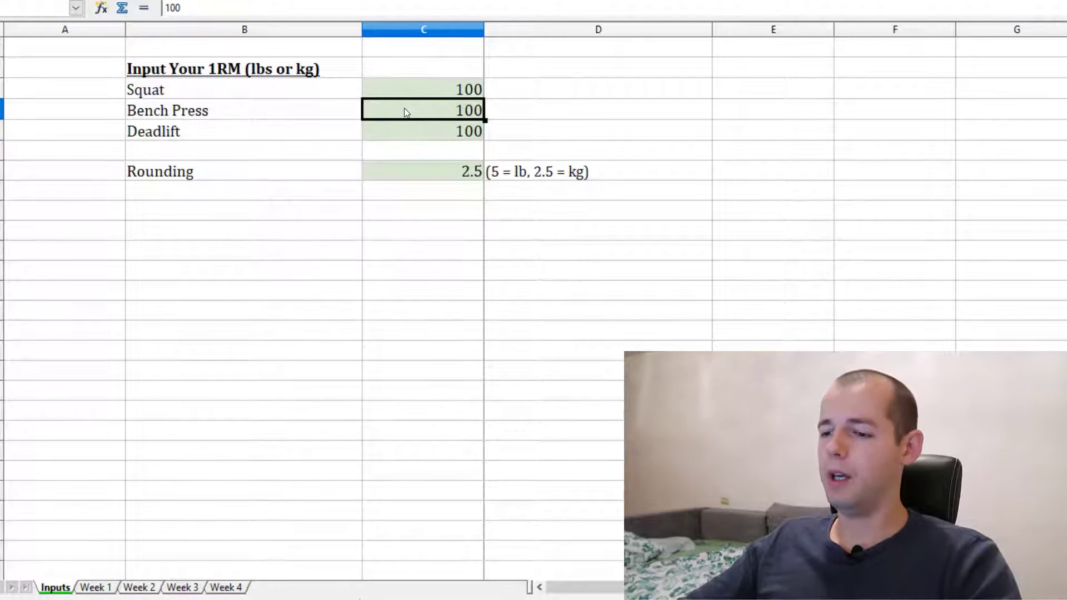
pyautogui.click(96, 587)
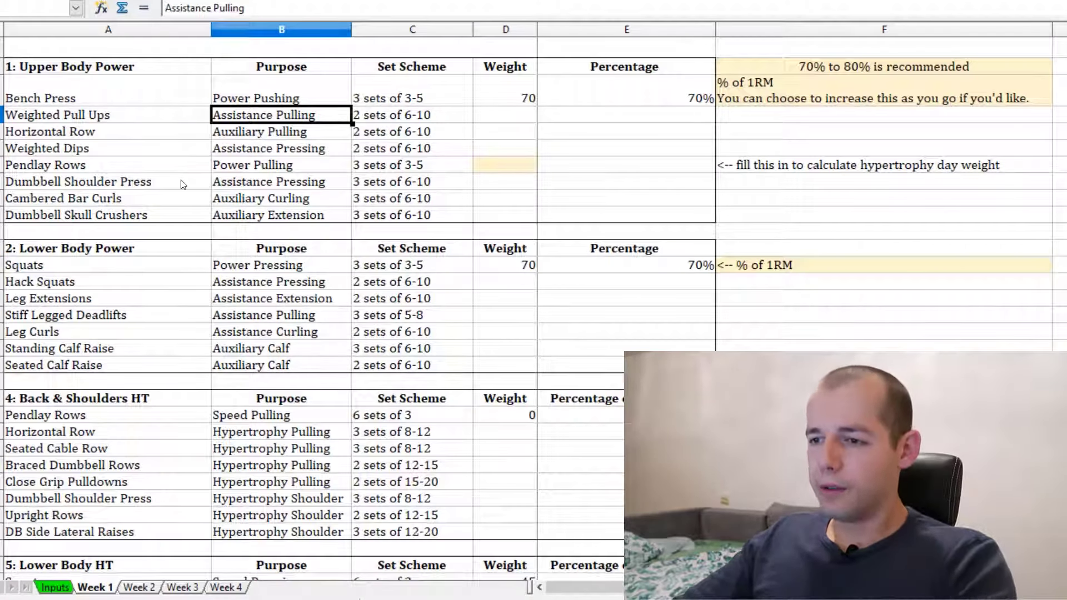
pyautogui.moveTo(65, 72); pyautogui.dragTo(578, 209)
pyautogui.moveTo(51, 252); pyautogui.dragTo(570, 366)
pyautogui.scroll(-7, 373, 391)
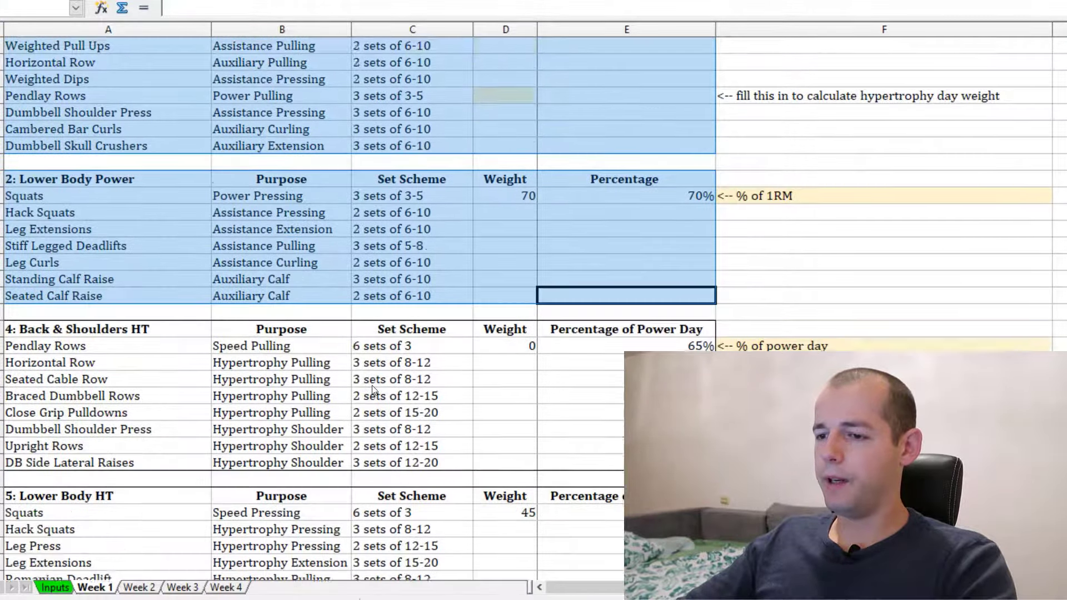
pyautogui.scroll(3, 98, 135)
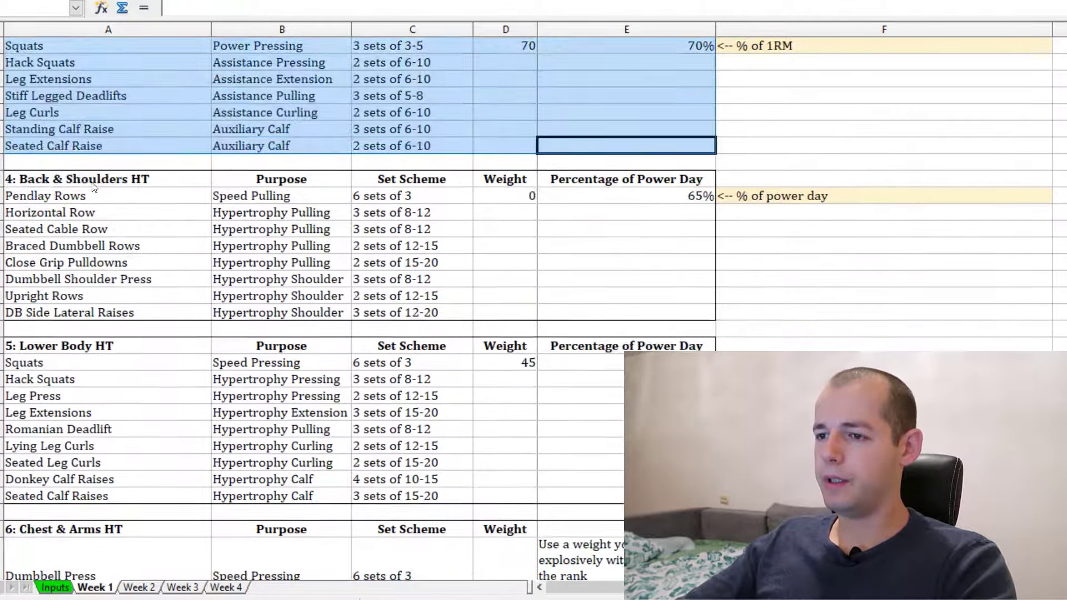
pyautogui.click(147, 179)
pyautogui.scroll(-4, 144, 220)
pyautogui.scroll(-1, 124, 211)
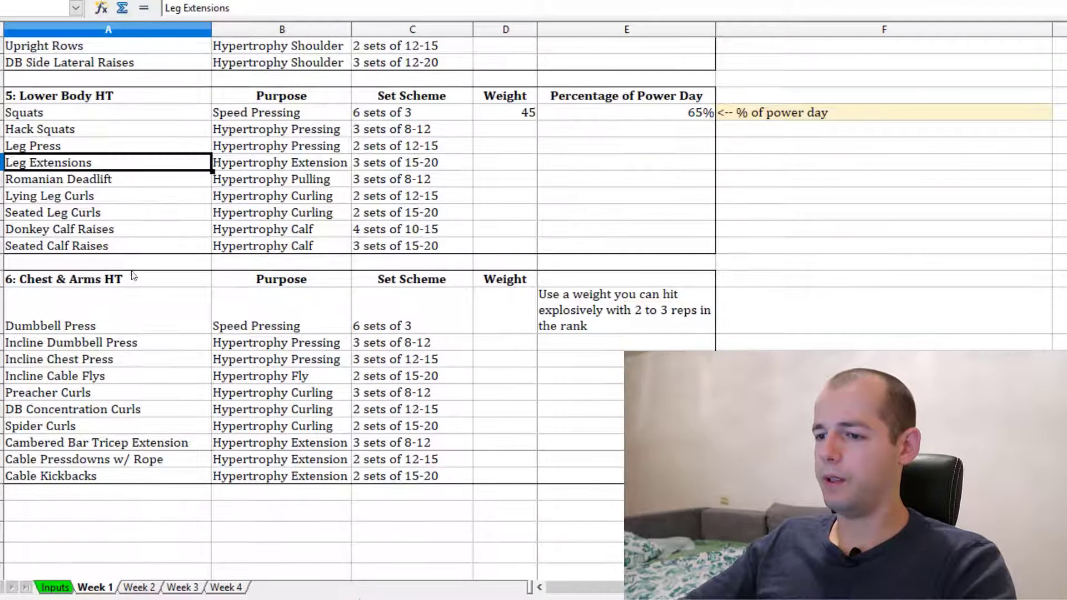
pyautogui.click(122, 300)
pyautogui.scroll(10, 306, 528)
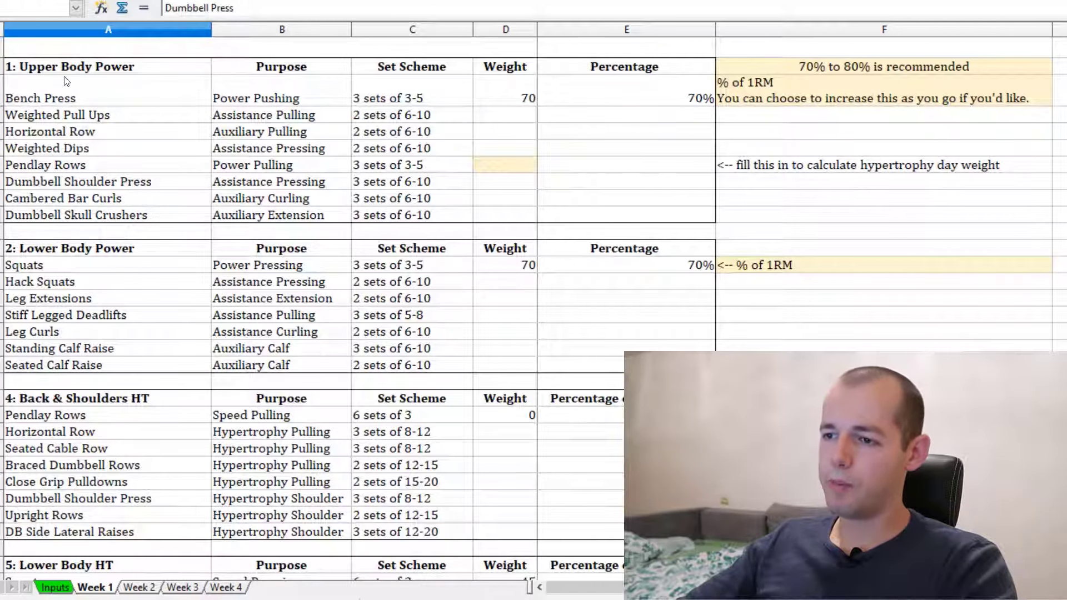
pyautogui.moveTo(61, 78); pyautogui.dragTo(626, 215)
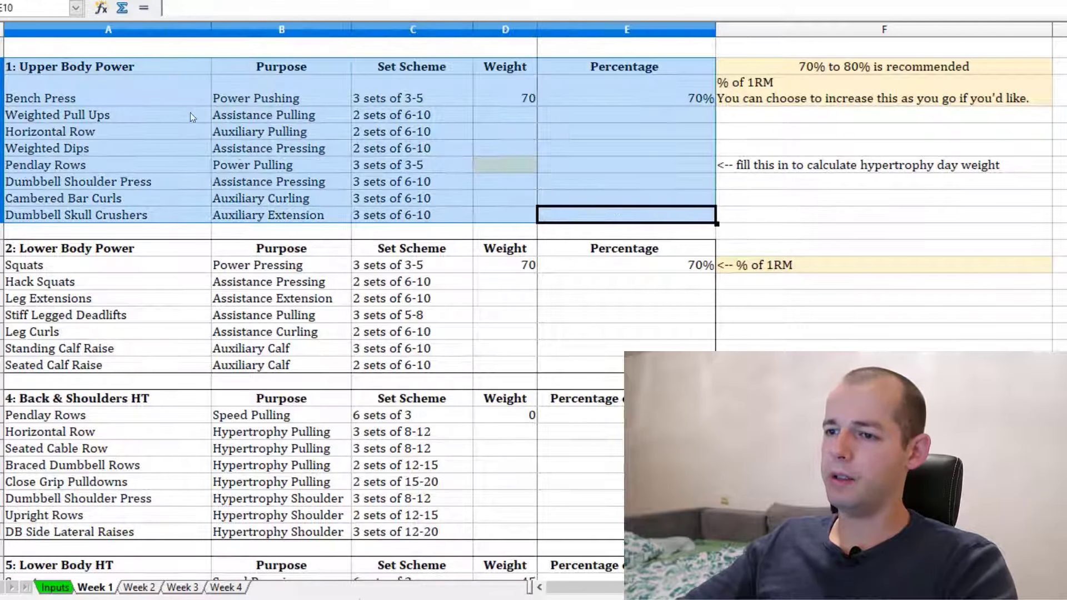
pyautogui.click(56, 96)
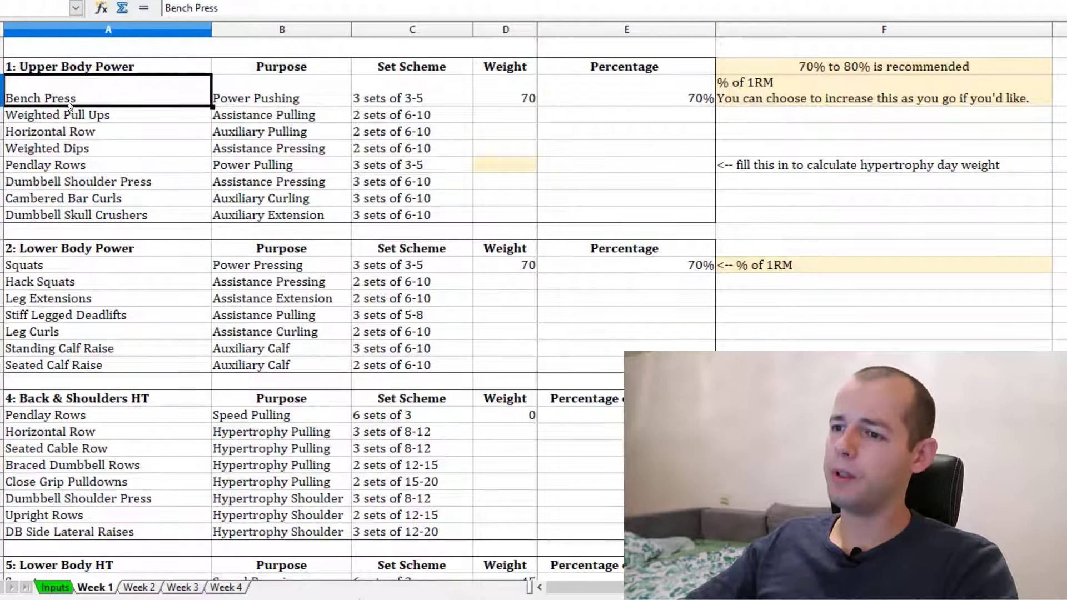
pyautogui.click(263, 98)
pyautogui.click(371, 98)
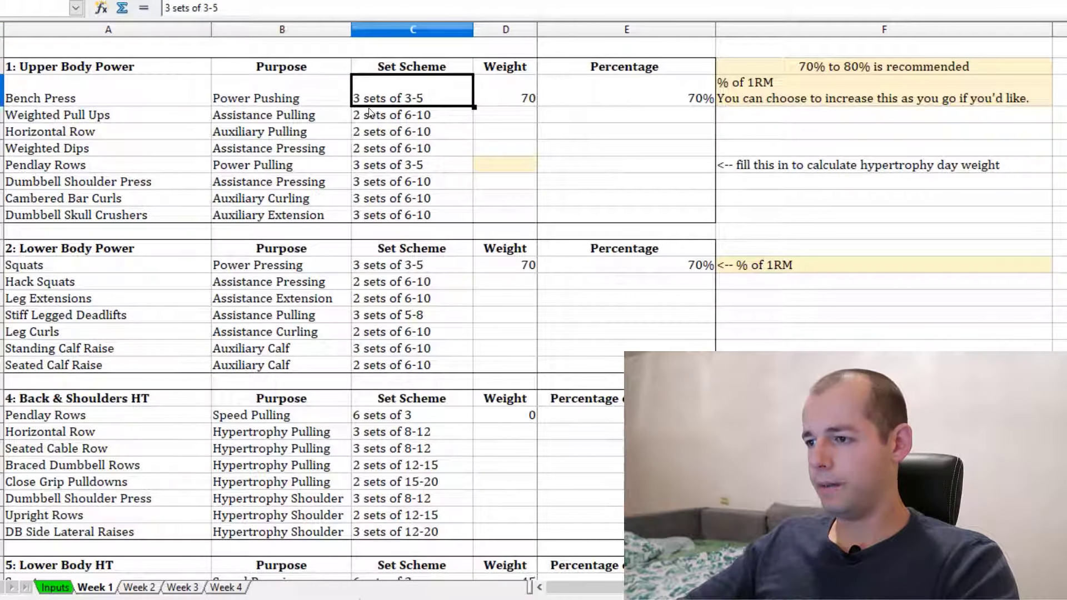
pyautogui.click(481, 95)
pyautogui.click(586, 95)
pyautogui.press('Right')
pyautogui.click(611, 105)
pyautogui.click(507, 102)
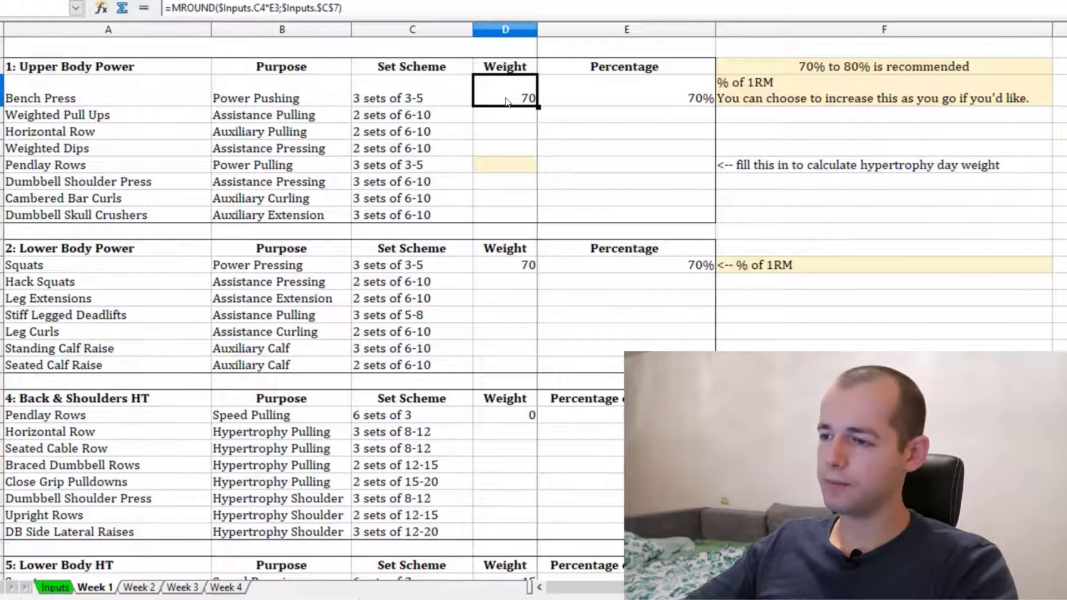
pyautogui.click(394, 104)
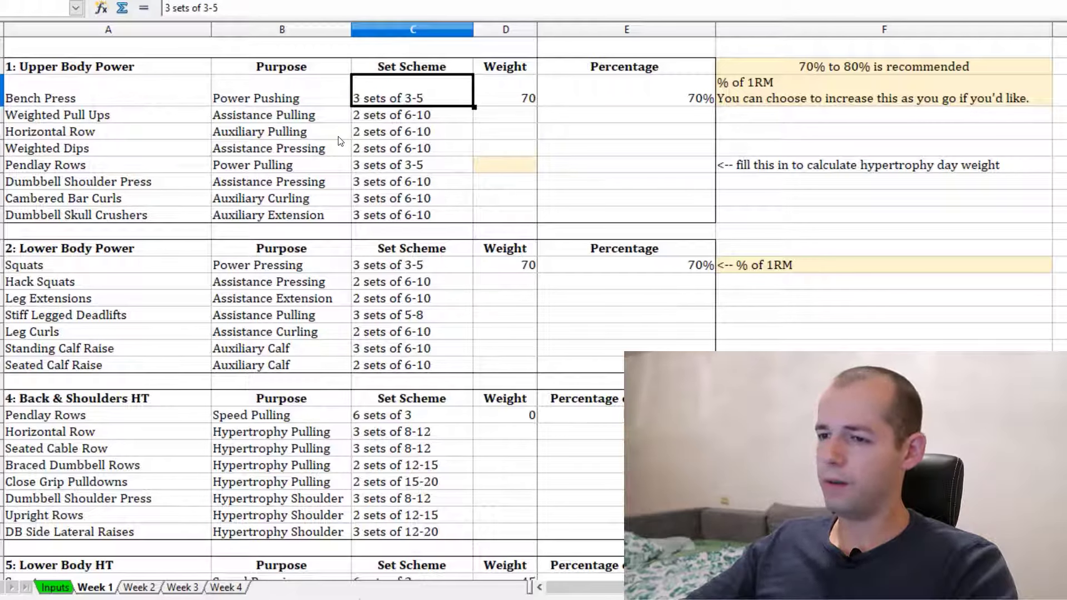
pyautogui.click(107, 122)
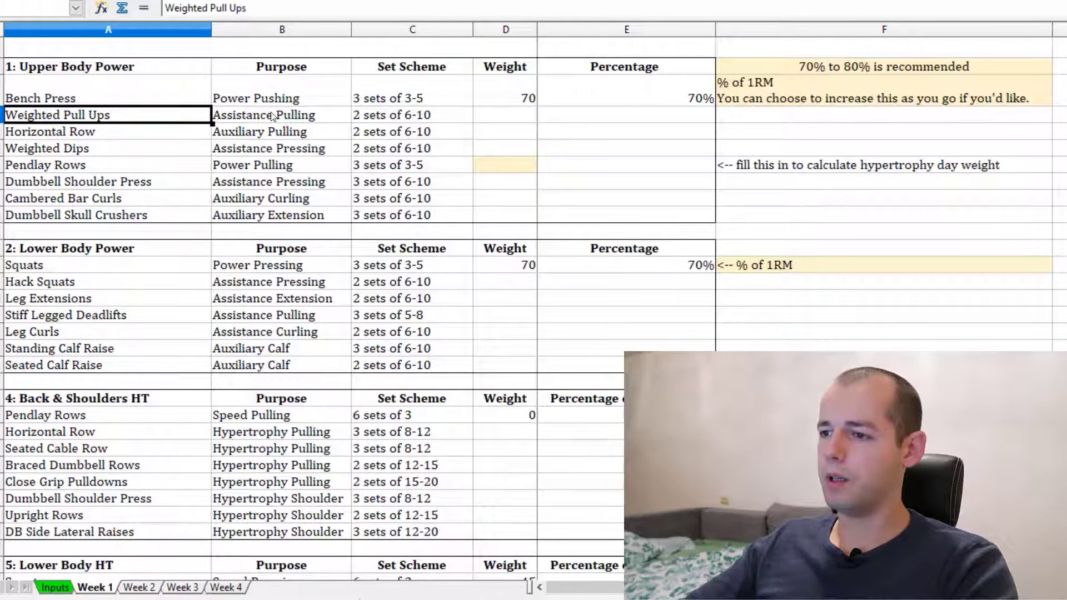
pyautogui.keyDown('shift'); pyautogui.click(307, 119); pyautogui.keyUp('shift')
pyautogui.keyDown('shift'); pyautogui.click(383, 117); pyautogui.keyUp('shift')
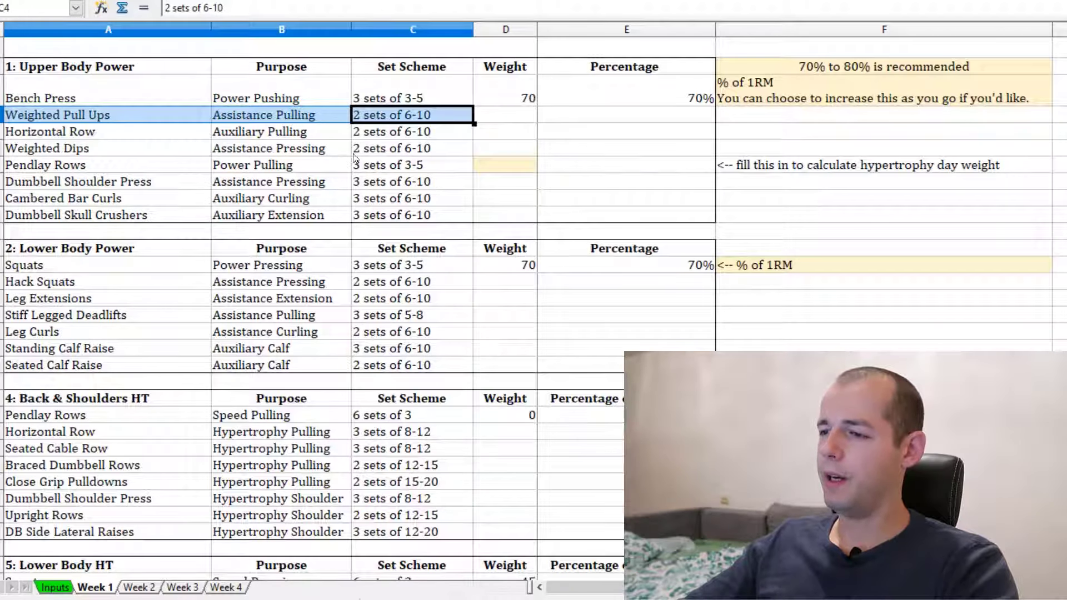
pyautogui.click(382, 118)
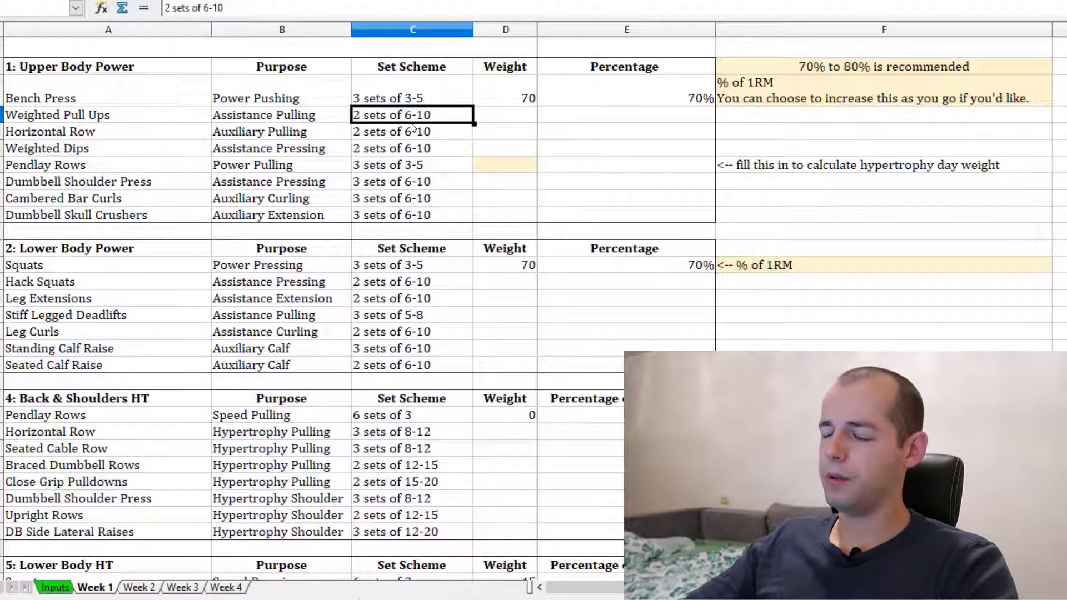
pyautogui.click(501, 120)
pyautogui.moveTo(495, 118); pyautogui.dragTo(639, 215)
pyautogui.click(587, 147)
pyautogui.click(470, 116)
pyautogui.click(475, 118)
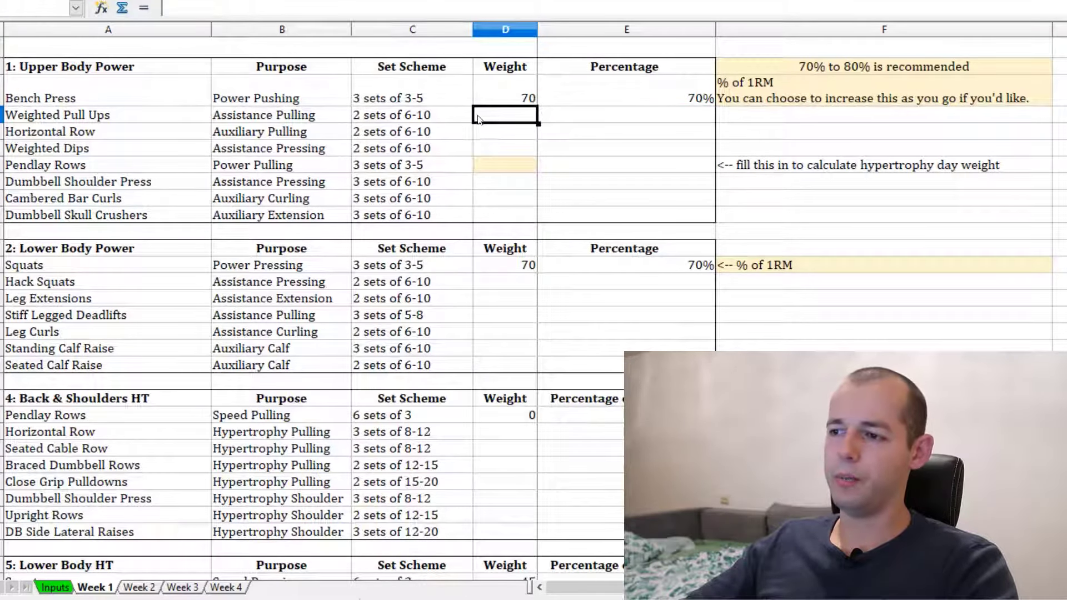
pyautogui.click(450, 123)
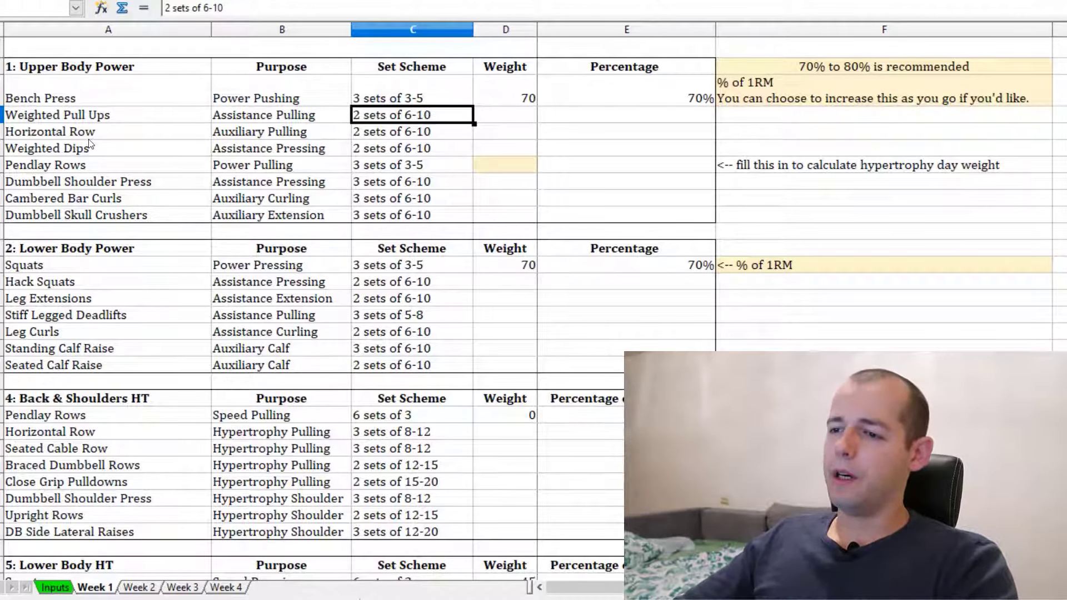
pyautogui.moveTo(84, 132); pyautogui.dragTo(368, 129)
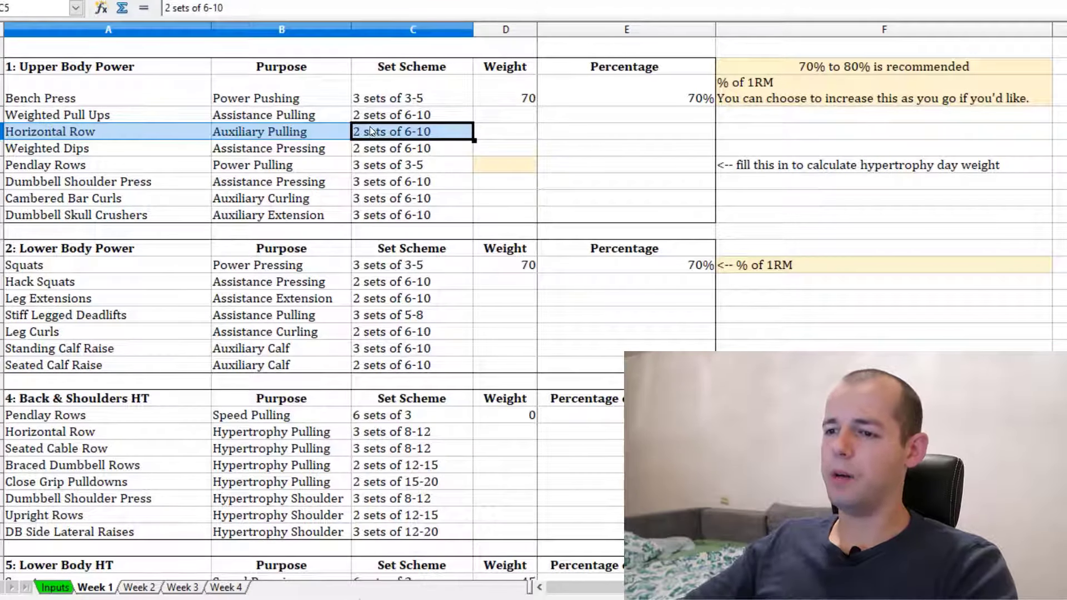
pyautogui.click(86, 149)
pyautogui.click(85, 135)
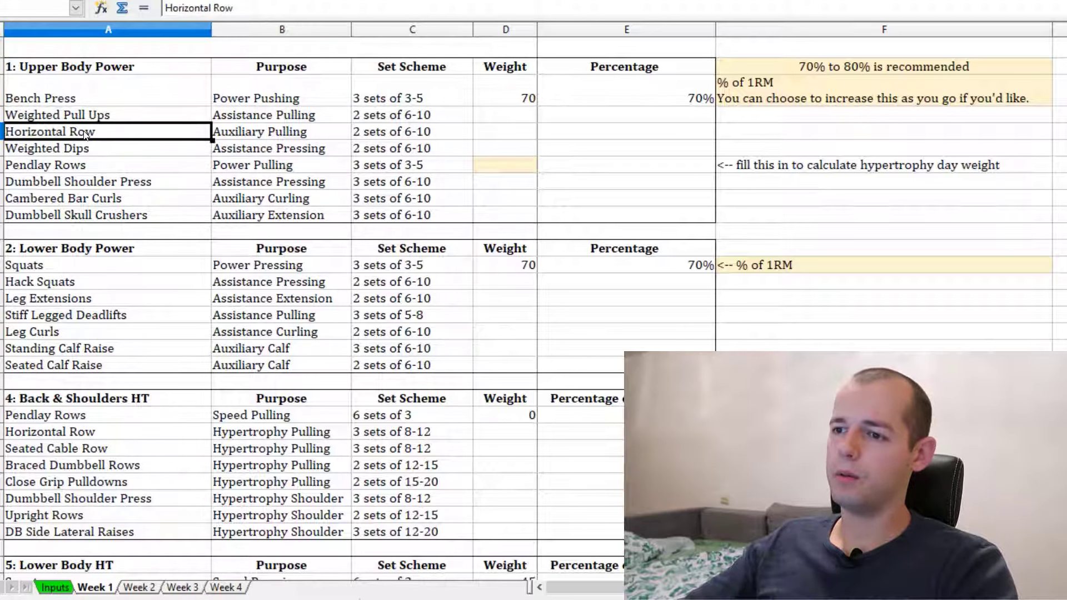
pyautogui.click(110, 149)
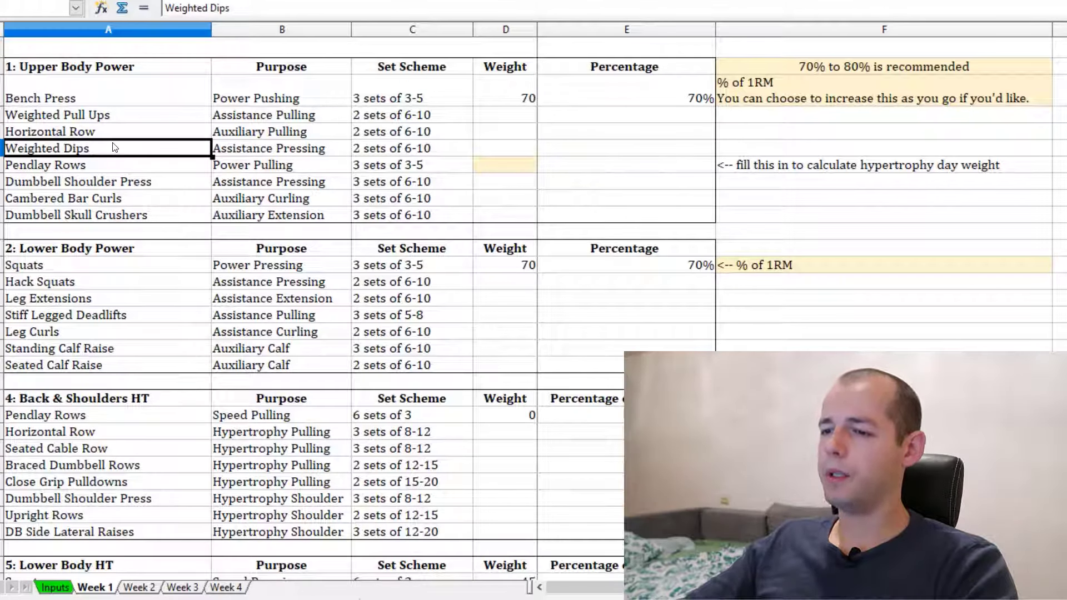
pyautogui.click(98, 167)
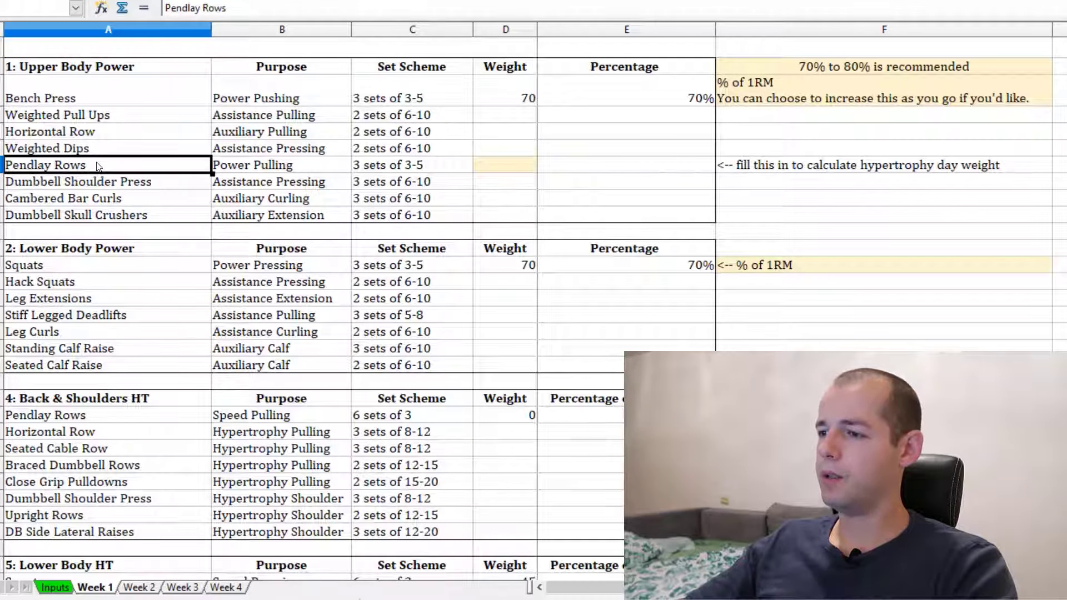
pyautogui.click(253, 167)
pyautogui.click(409, 170)
pyautogui.click(485, 170)
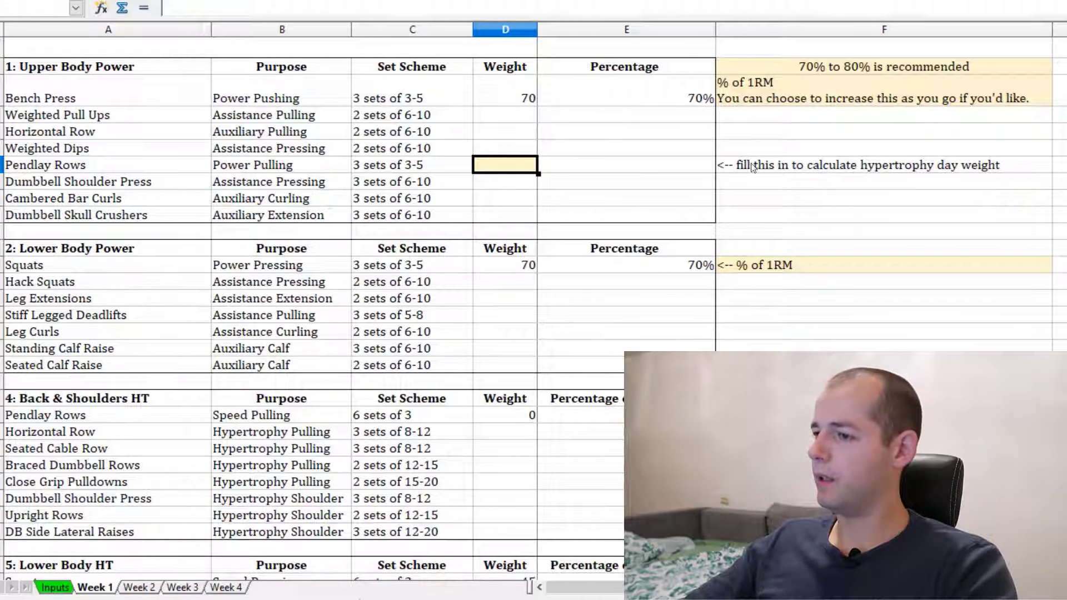
pyautogui.moveTo(494, 146); pyautogui.dragTo(495, 131)
pyautogui.click(499, 169)
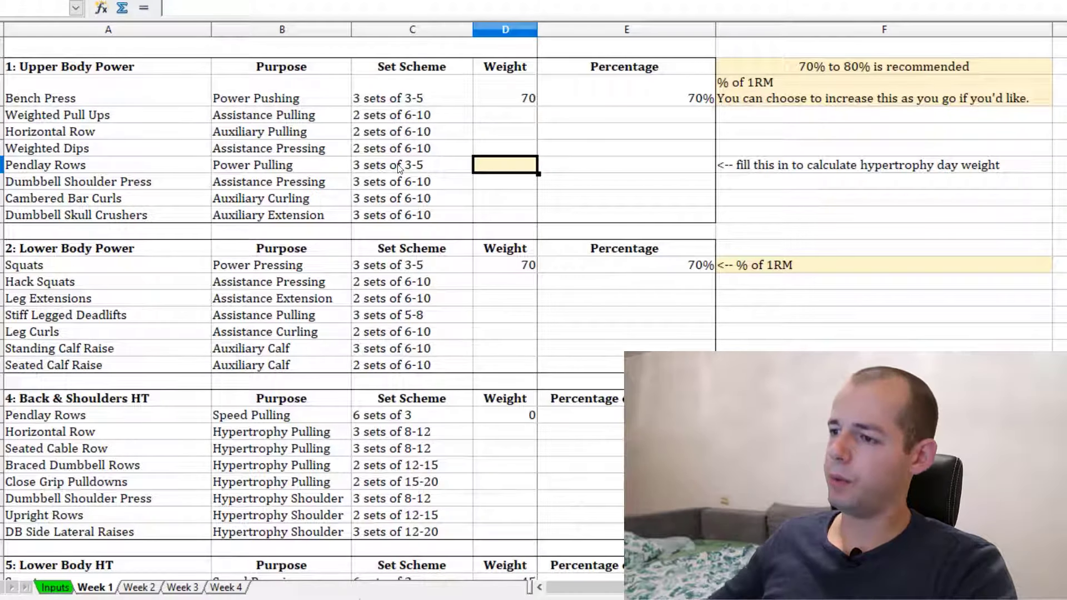
pyautogui.write('60')
pyautogui.press('Return')
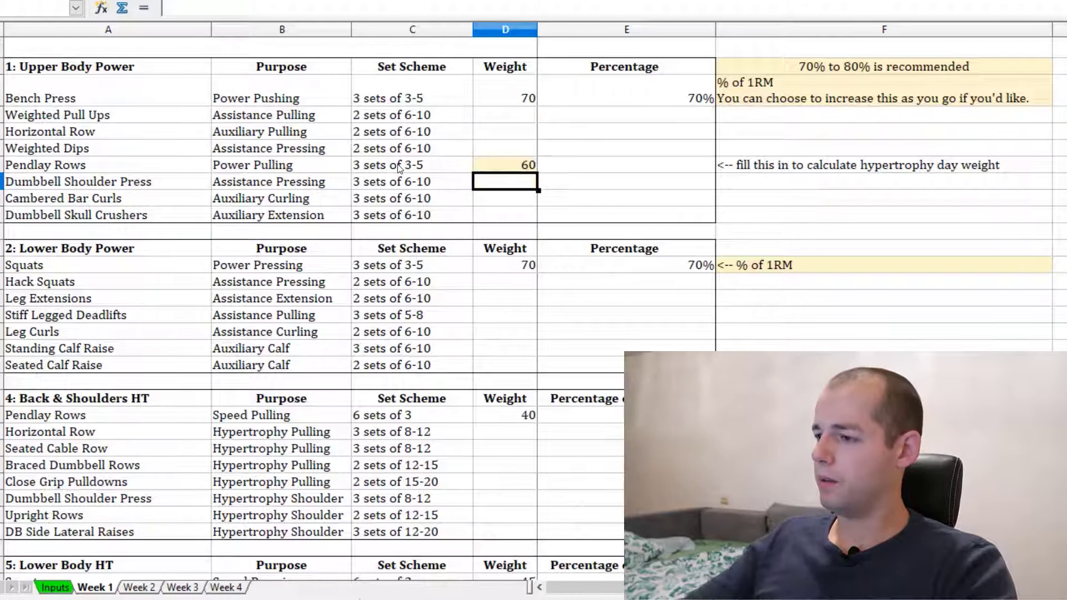
pyautogui.click(846, 168)
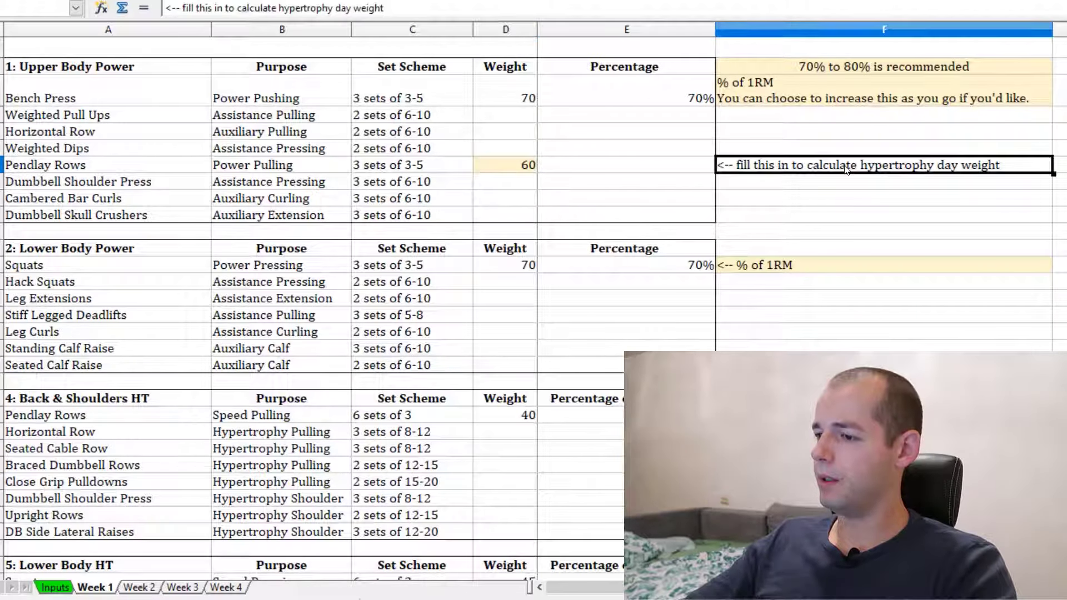
pyautogui.click(534, 422)
pyautogui.hotkey('shift', 'Left')
pyautogui.hotkey('shift', 'Left')
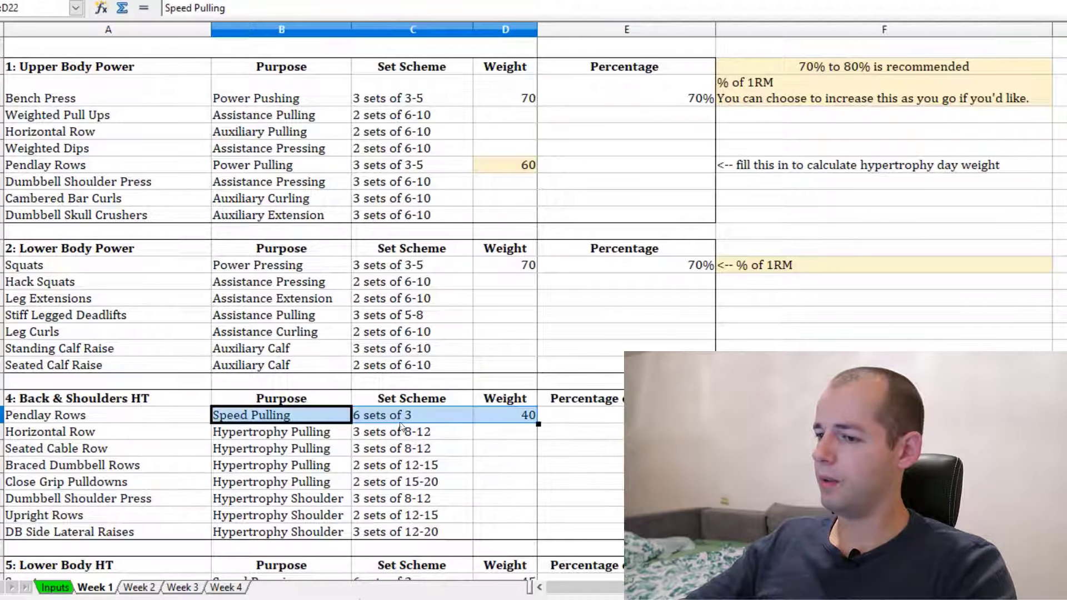
pyautogui.hotkey('shift', 'Right')
pyautogui.hotkey('shift', 'Right')
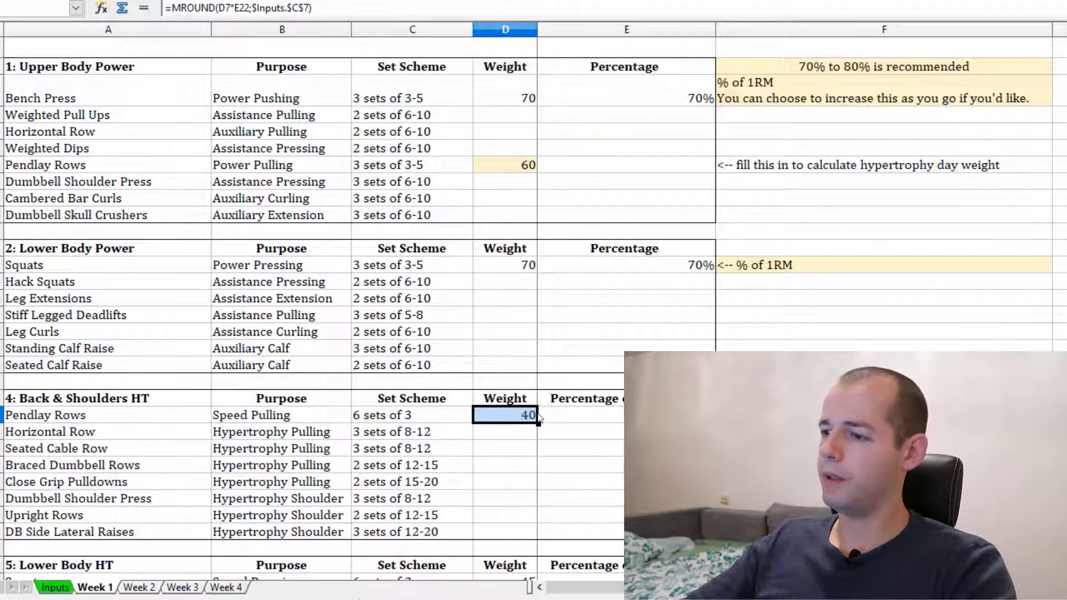
pyautogui.click(513, 420)
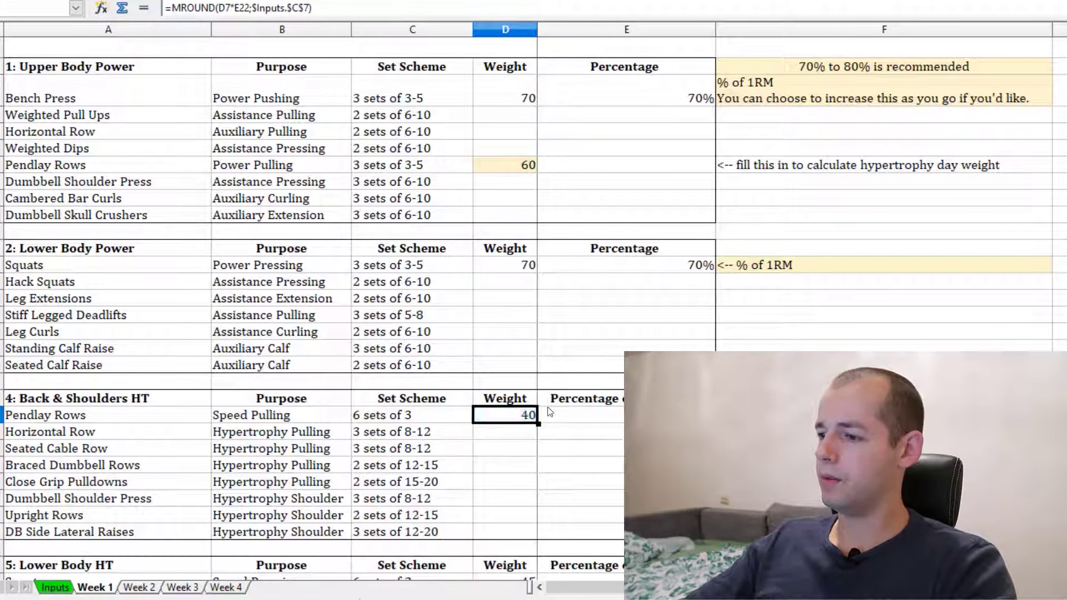
pyautogui.click(515, 167)
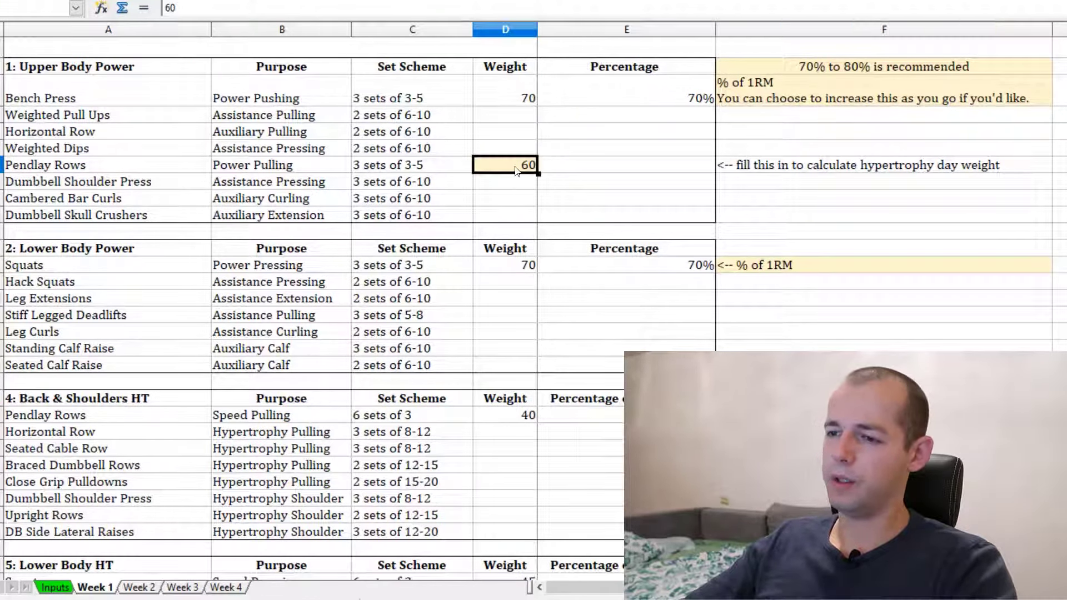
pyautogui.click(123, 180)
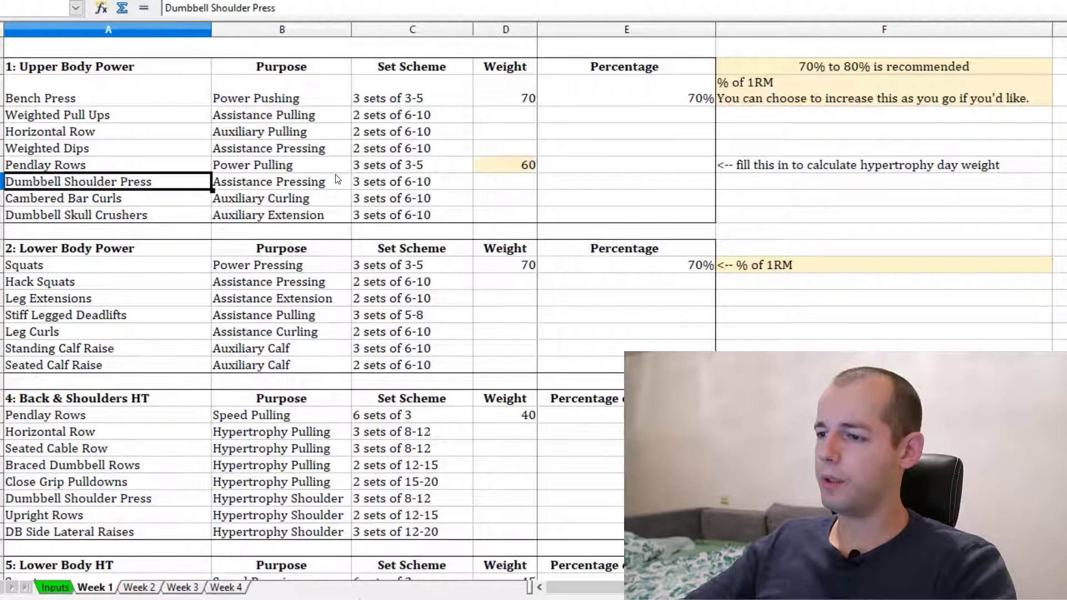
pyautogui.keyDown('shift'); pyautogui.click(384, 186); pyautogui.keyUp('shift')
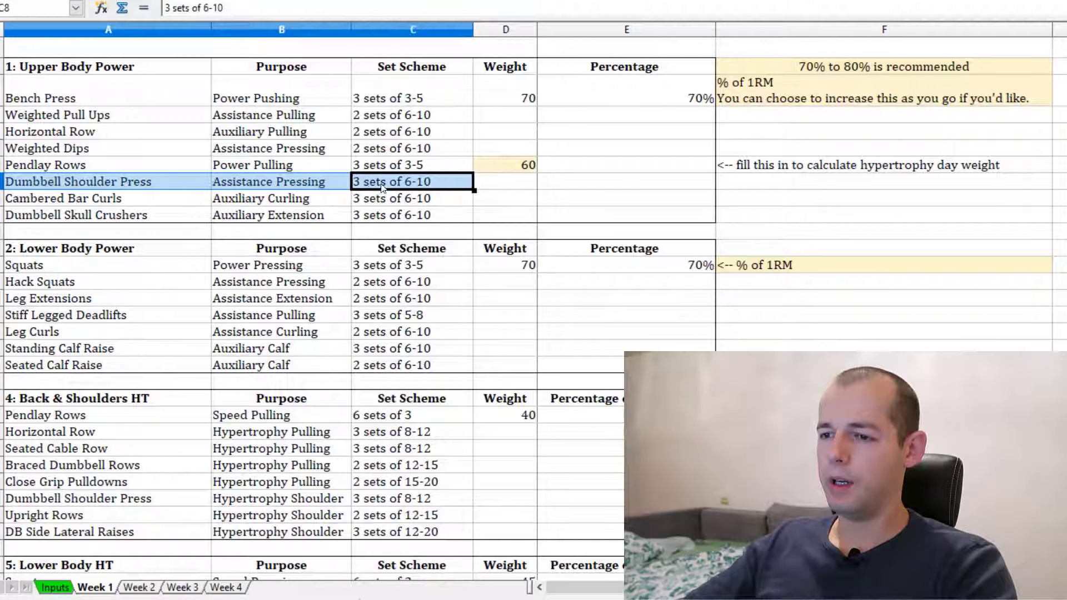
pyautogui.keyDown('ctrl'); pyautogui.click(102, 203); pyautogui.keyUp('ctrl')
pyautogui.hotkey('shift', 'Right')
pyautogui.hotkey('shift', 'Right')
pyautogui.keyDown('ctrl'); pyautogui.click(92, 222); pyautogui.keyUp('ctrl')
pyautogui.hotkey('shift', 'Right')
pyautogui.hotkey('shift', 'Right')
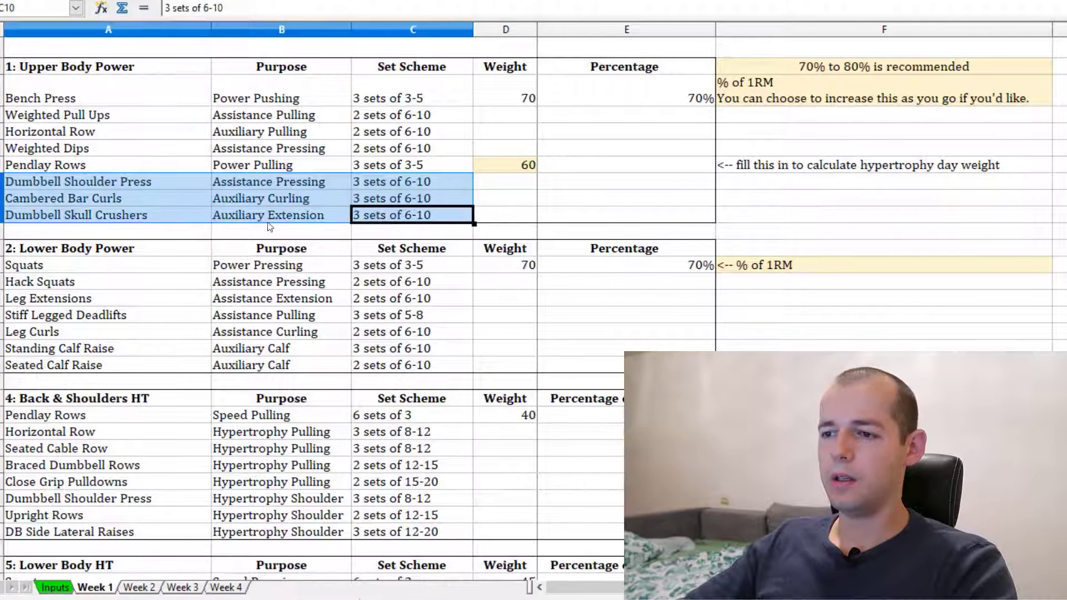
pyautogui.click(100, 199)
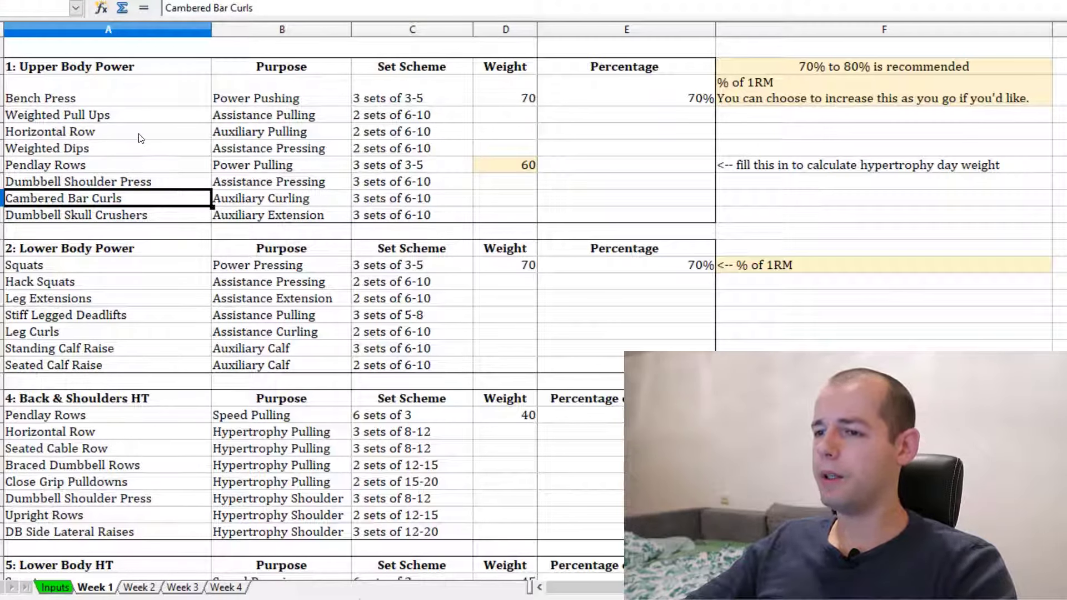
pyautogui.moveTo(111, 106); pyautogui.dragTo(118, 219)
pyautogui.click(346, 187)
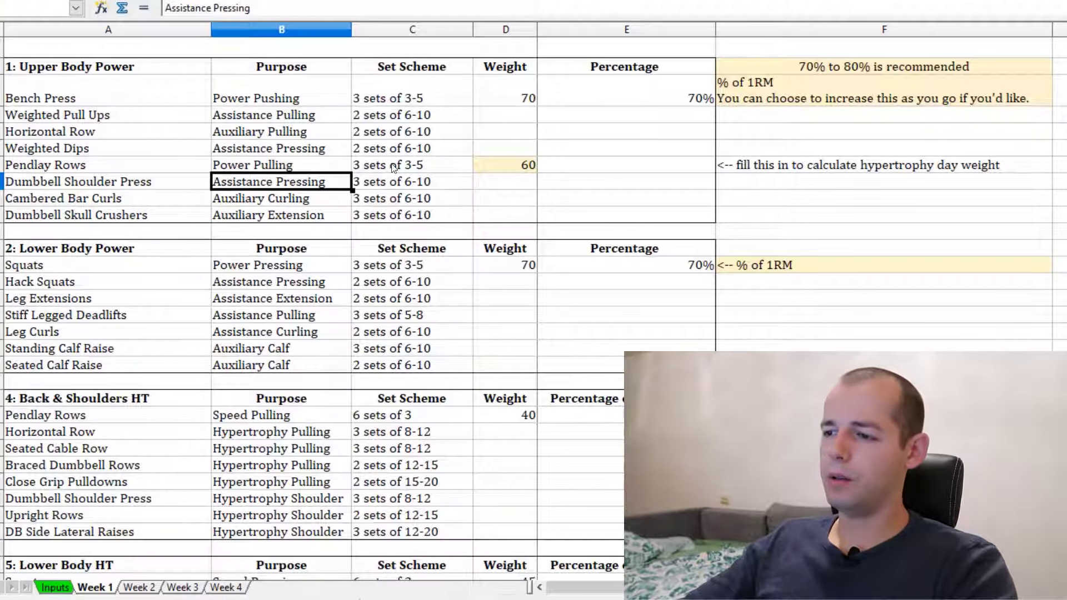
pyautogui.moveTo(378, 99); pyautogui.dragTo(375, 215)
pyautogui.click(375, 181)
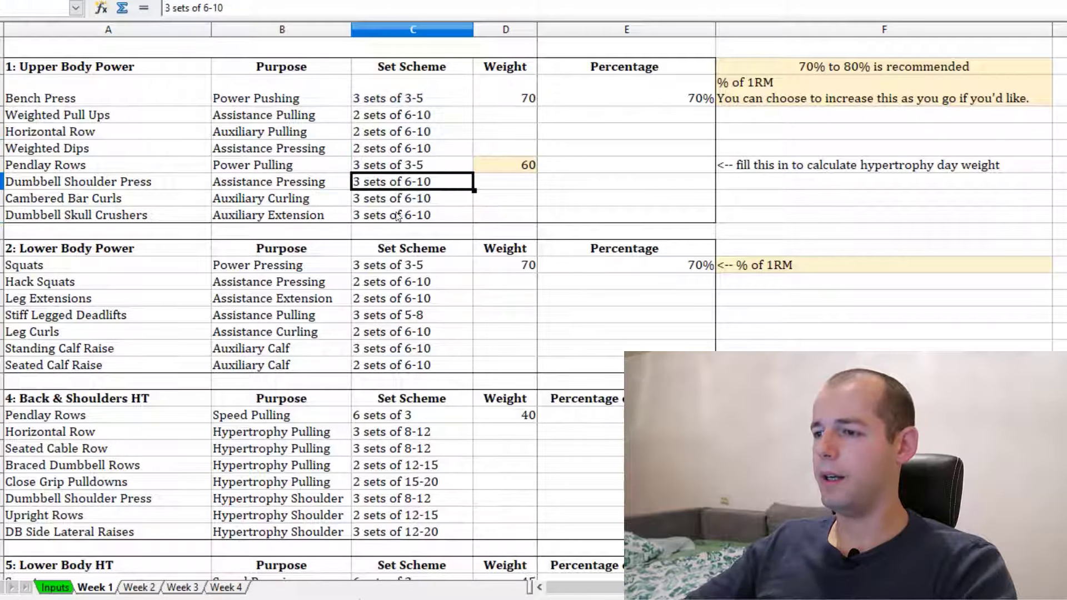
pyautogui.click(443, 213)
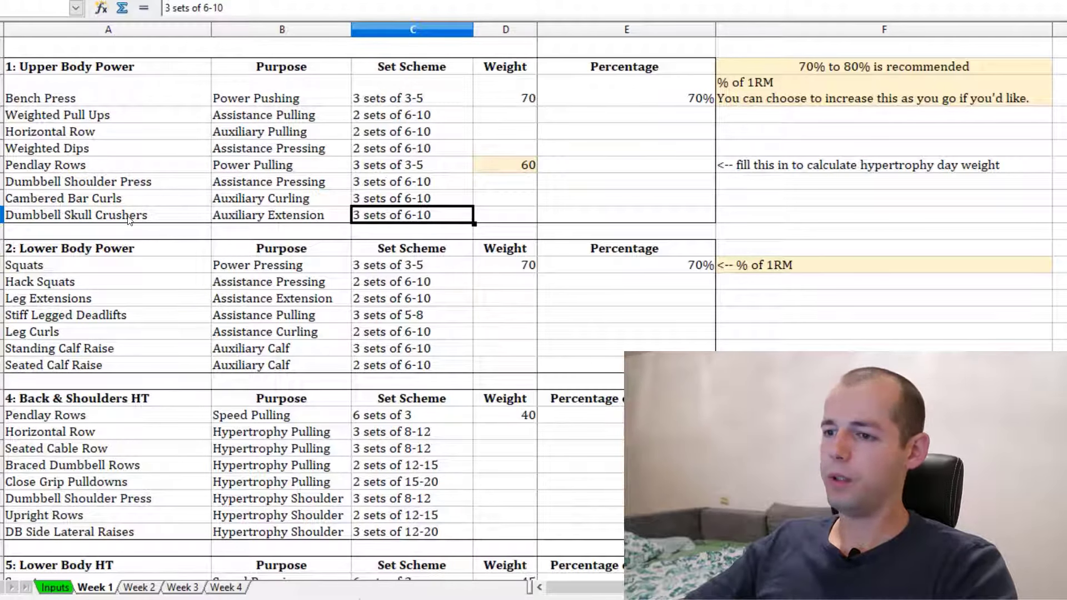
pyautogui.scroll(-2, 127, 217)
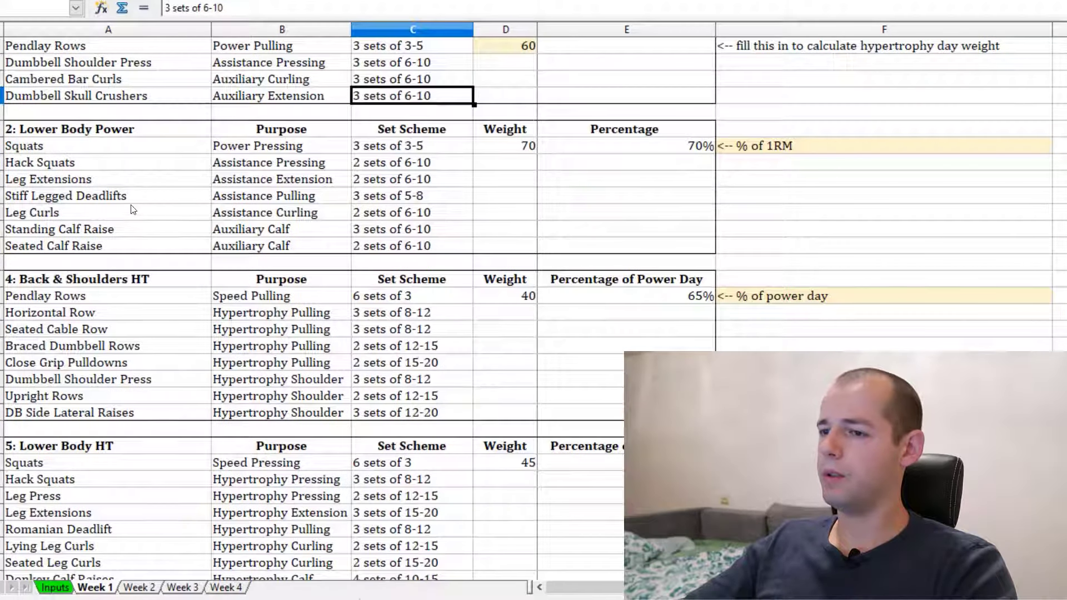
pyautogui.click(63, 146)
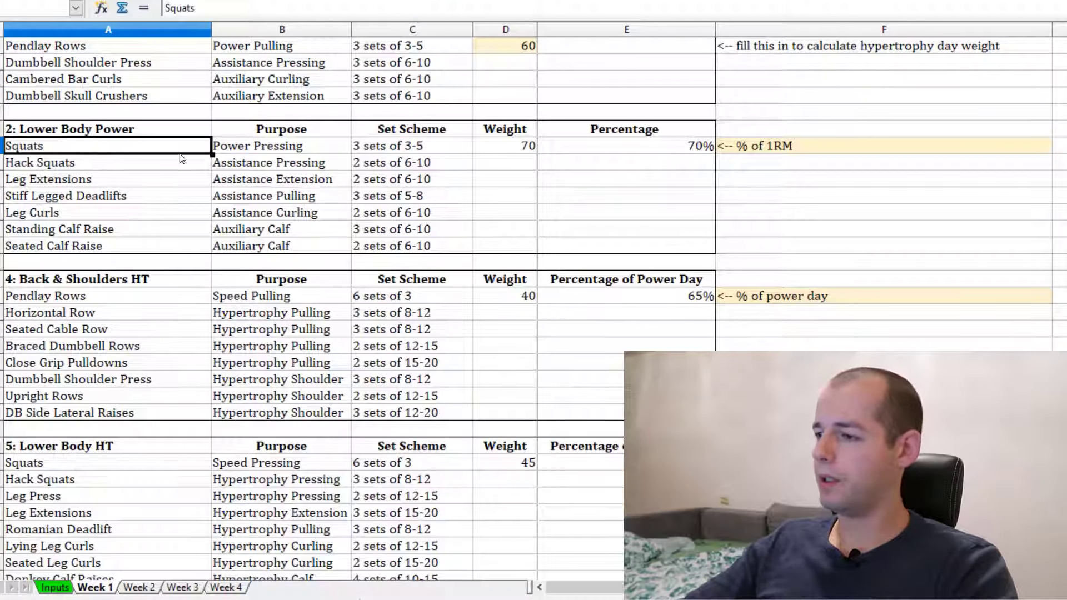
pyautogui.click(613, 154)
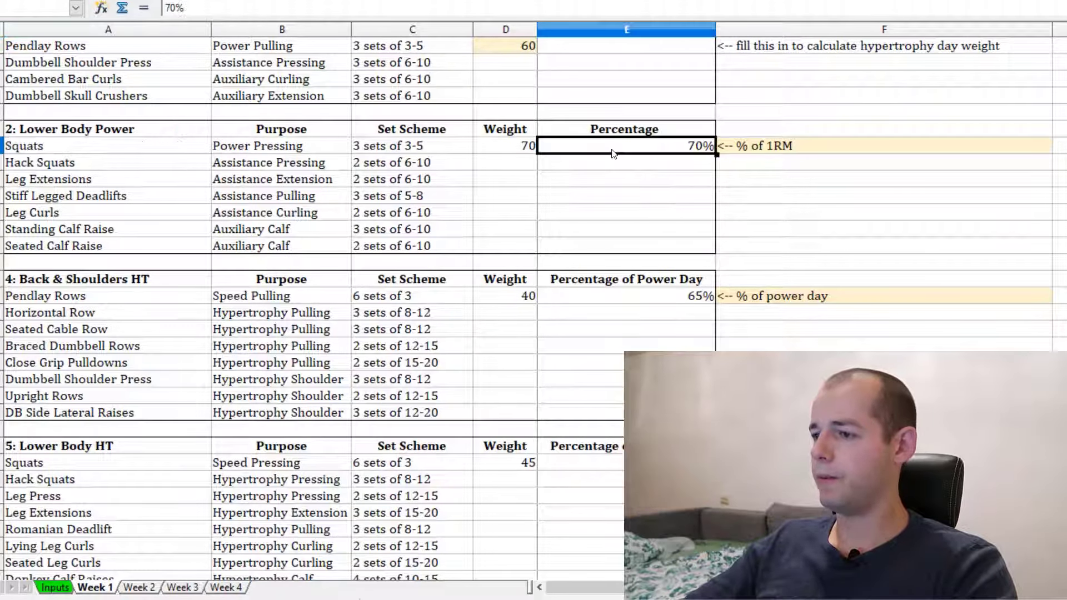
pyautogui.click(400, 153)
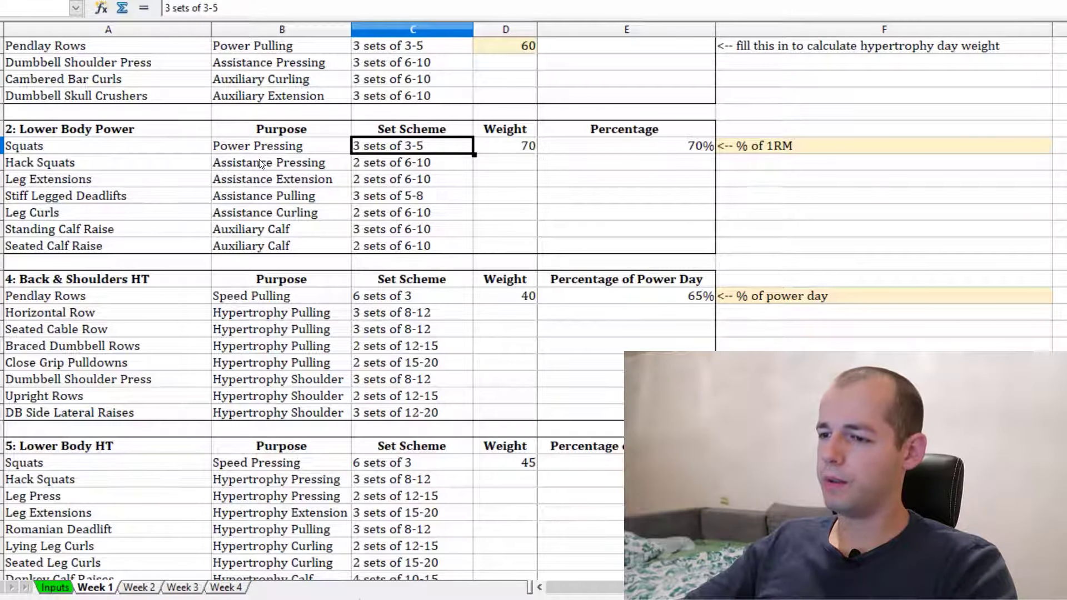
pyautogui.moveTo(258, 162); pyautogui.dragTo(319, 214)
pyautogui.click(113, 169)
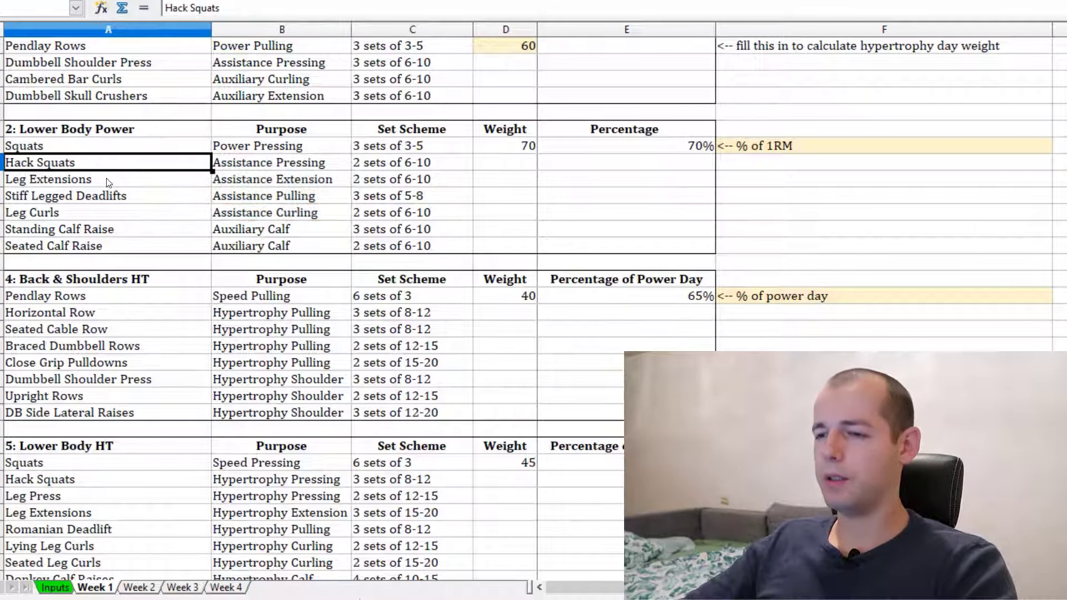
pyautogui.click(109, 182)
pyautogui.click(112, 198)
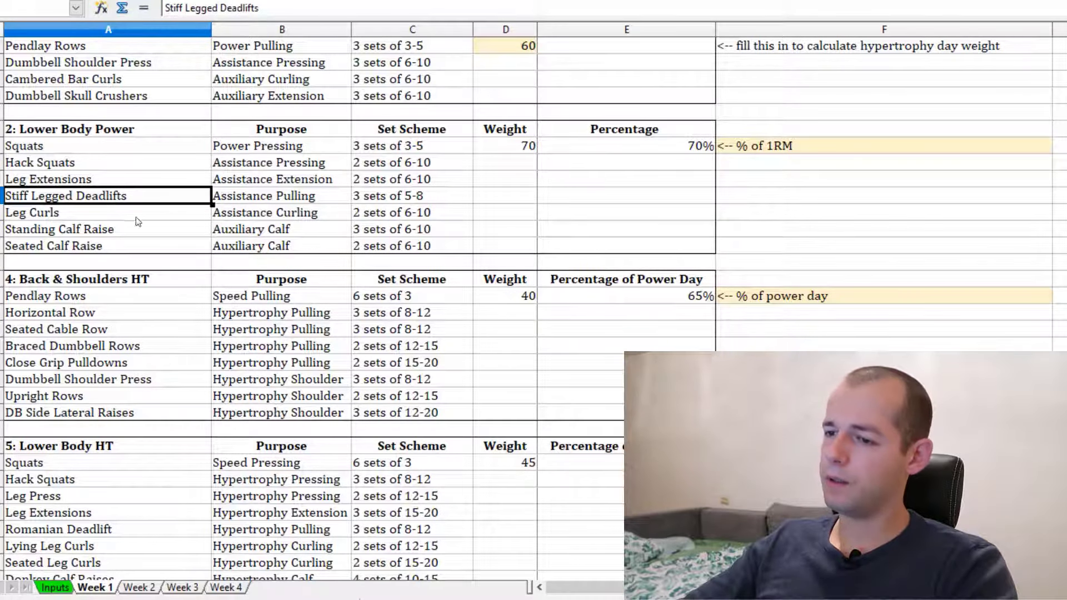
pyautogui.click(50, 217)
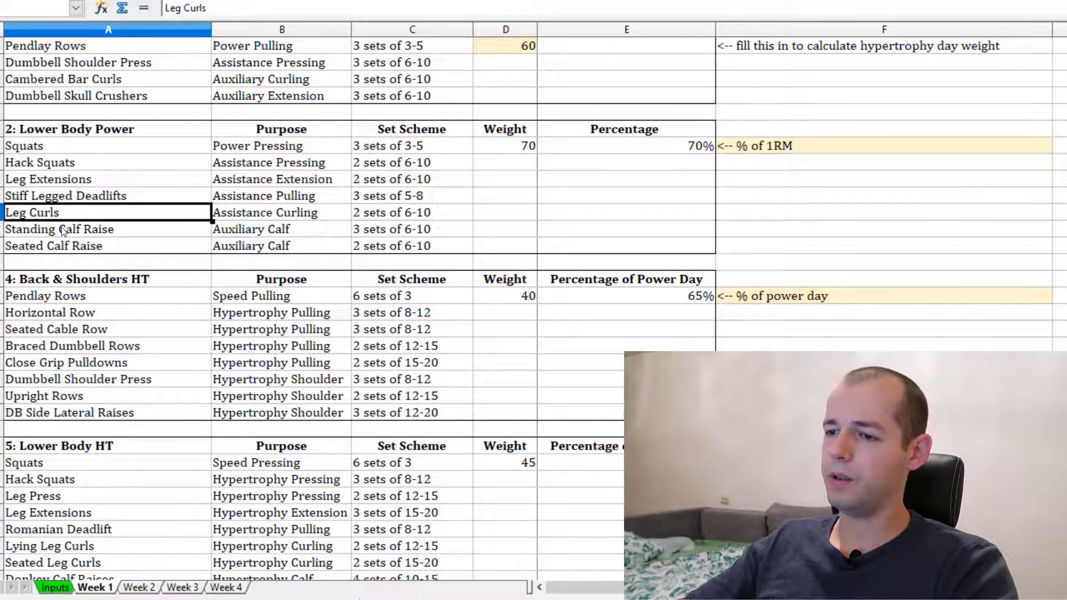
pyautogui.moveTo(62, 231); pyautogui.dragTo(389, 248)
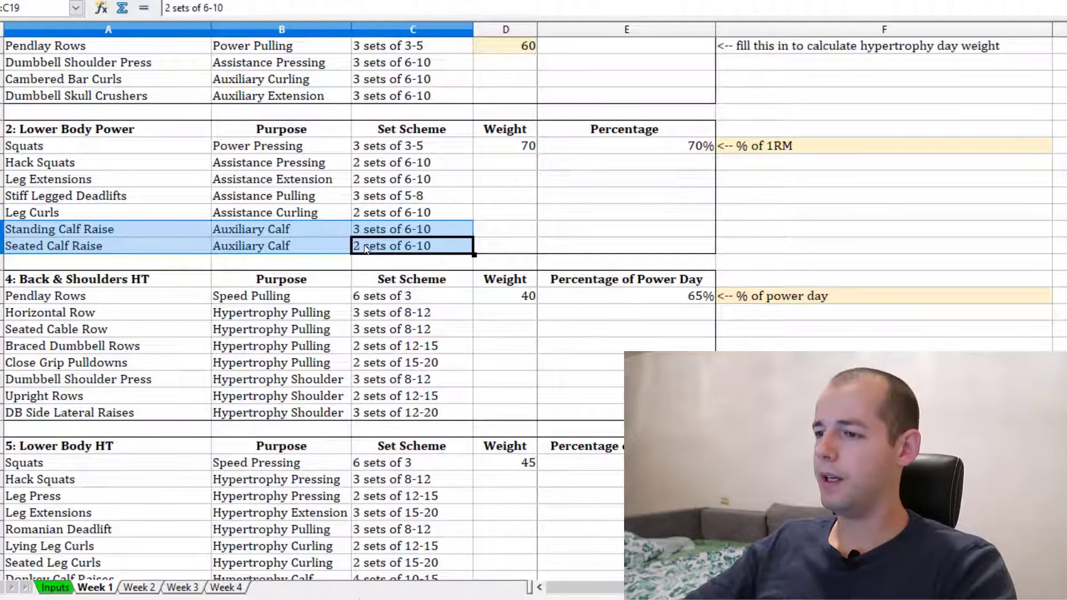
pyautogui.click(382, 186)
pyautogui.moveTo(62, 152); pyautogui.dragTo(361, 253)
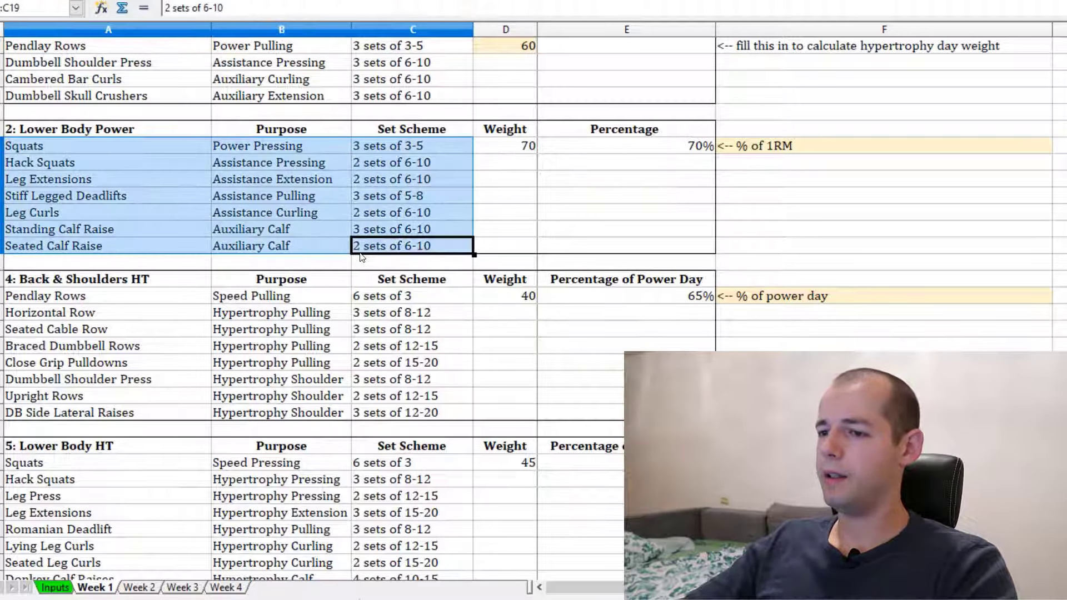
pyautogui.click(140, 195)
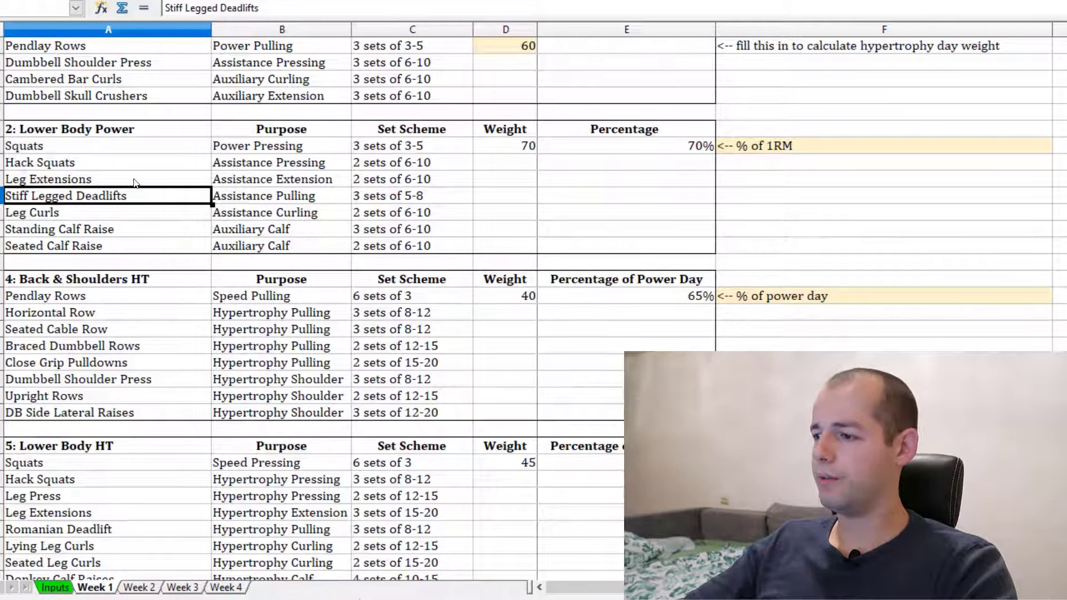
pyautogui.scroll(-3, 204, 170)
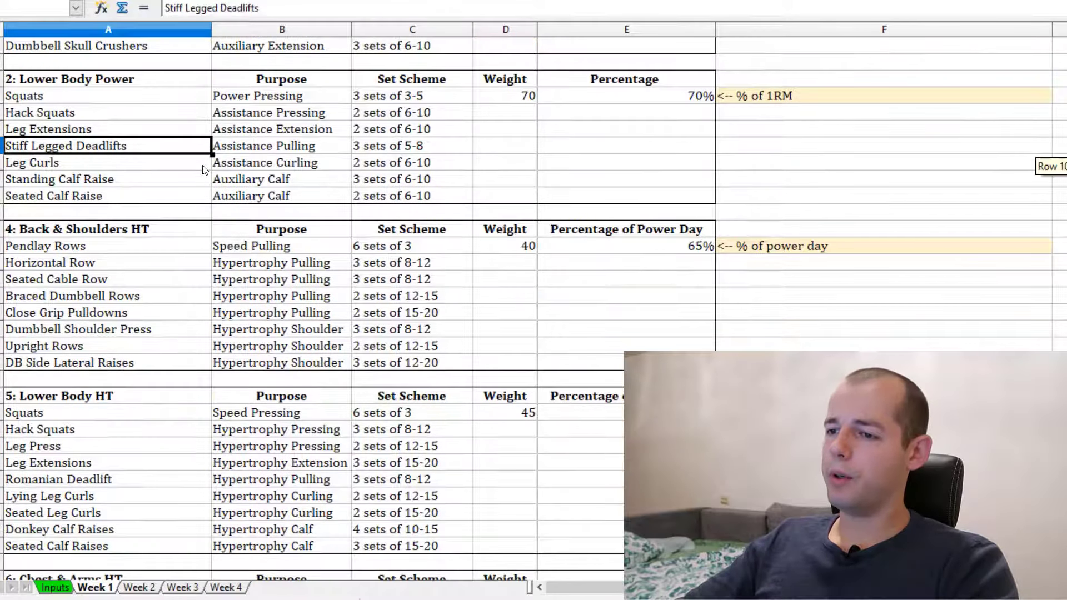
pyautogui.scroll(-1, 203, 169)
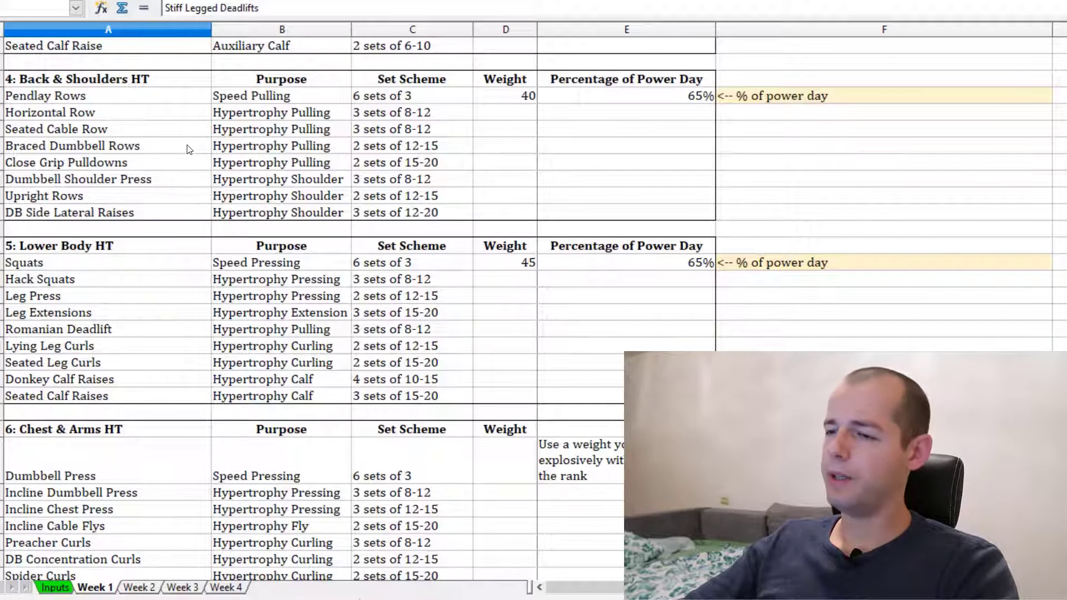
pyautogui.click(107, 96)
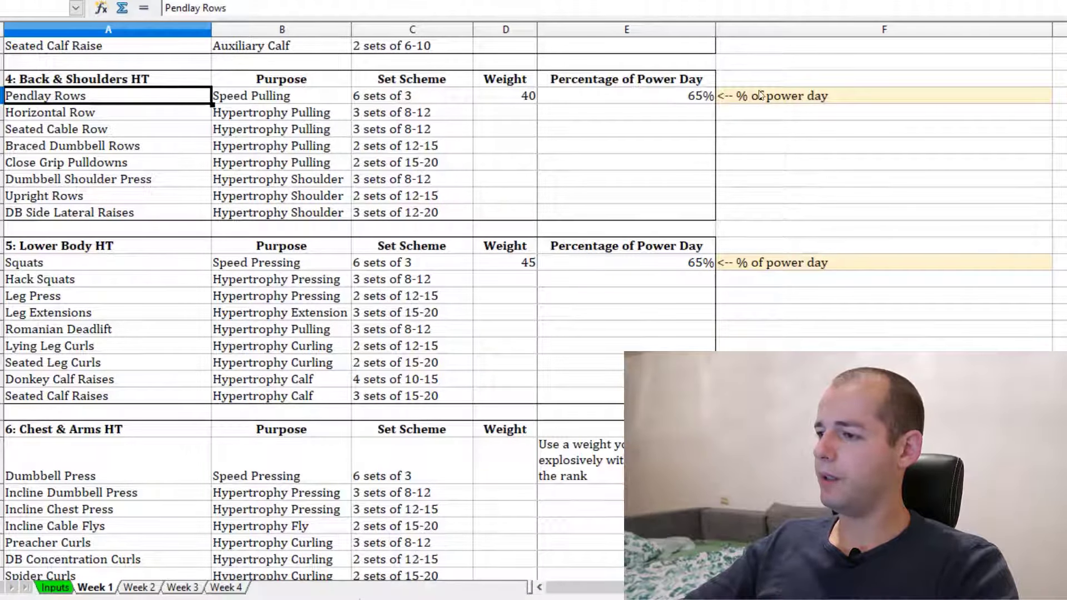
pyautogui.click(651, 95)
pyautogui.click(727, 97)
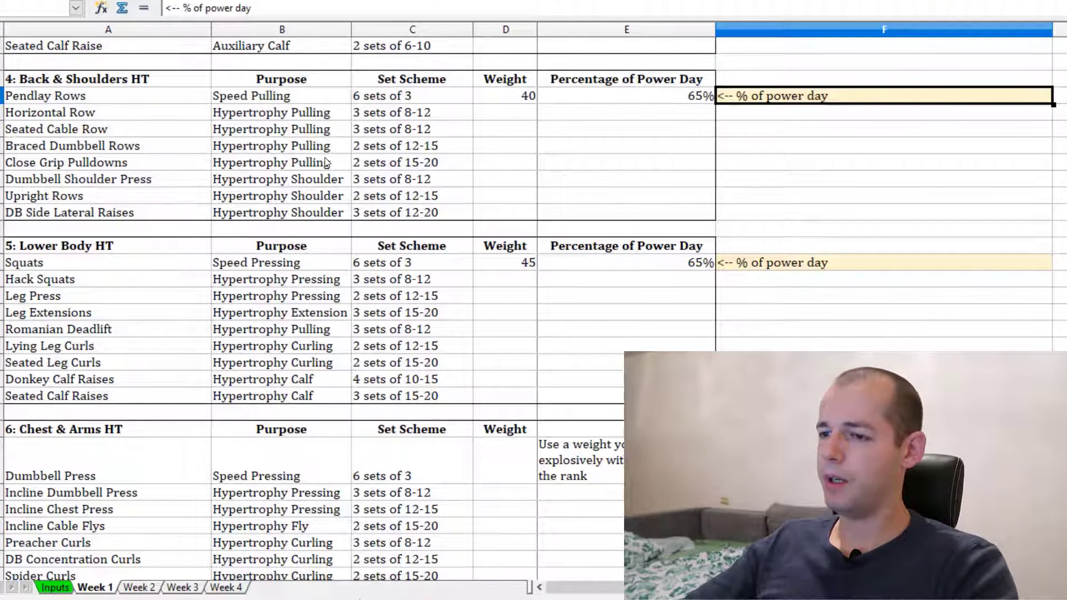
pyautogui.click(221, 99)
pyautogui.click(581, 101)
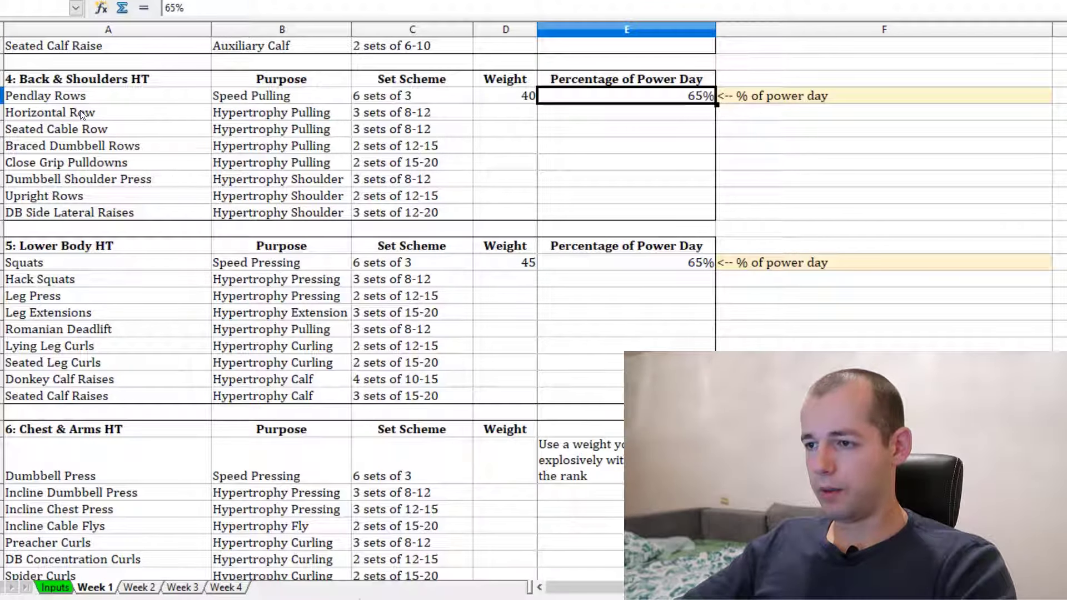
pyautogui.moveTo(258, 115); pyautogui.dragTo(261, 207)
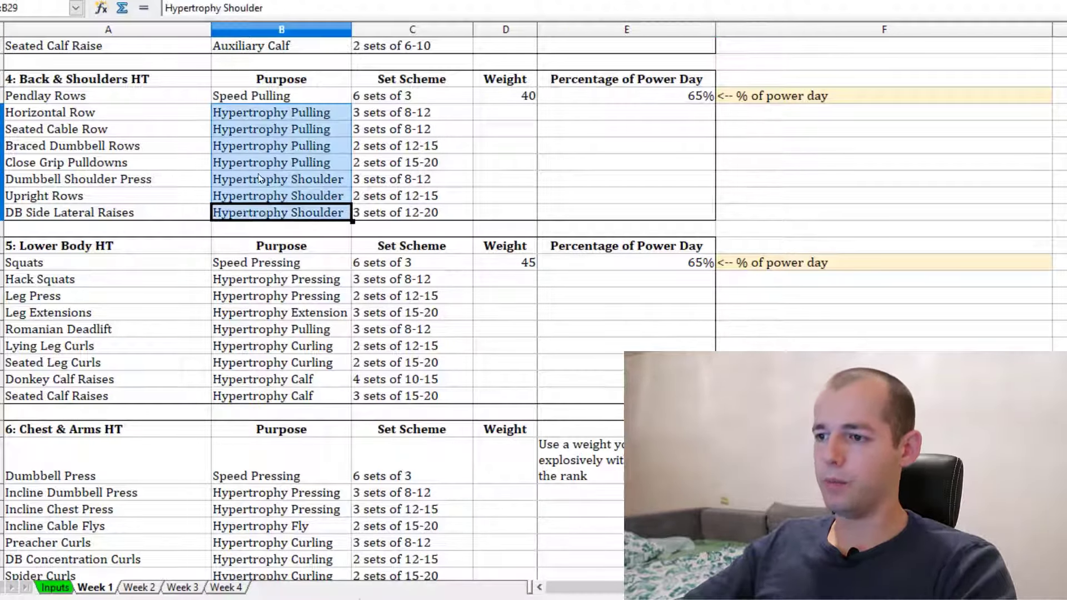
pyautogui.click(262, 133)
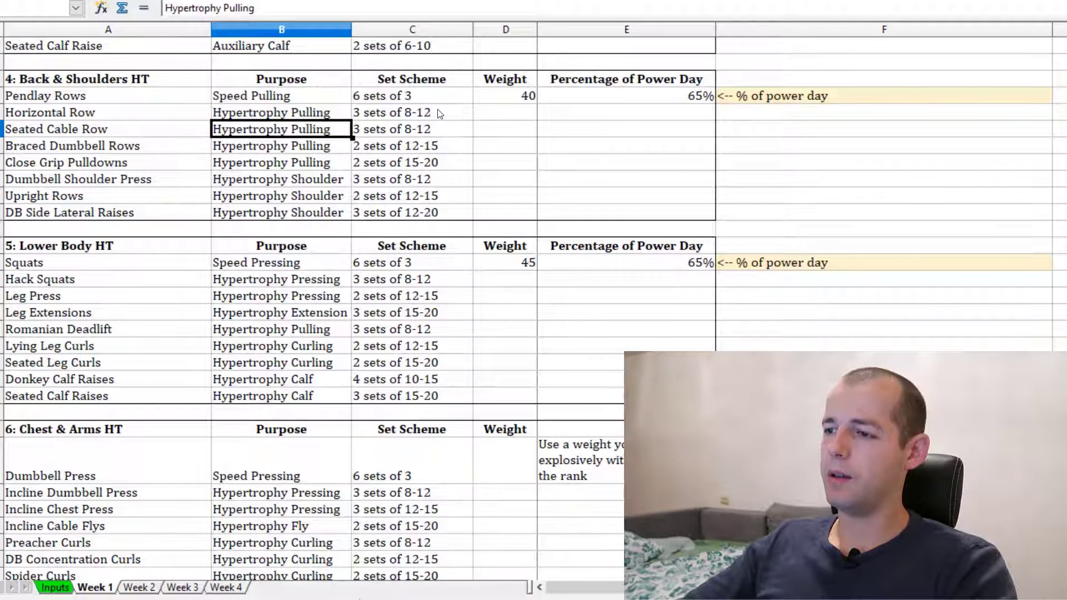
pyautogui.scroll(6, 441, 129)
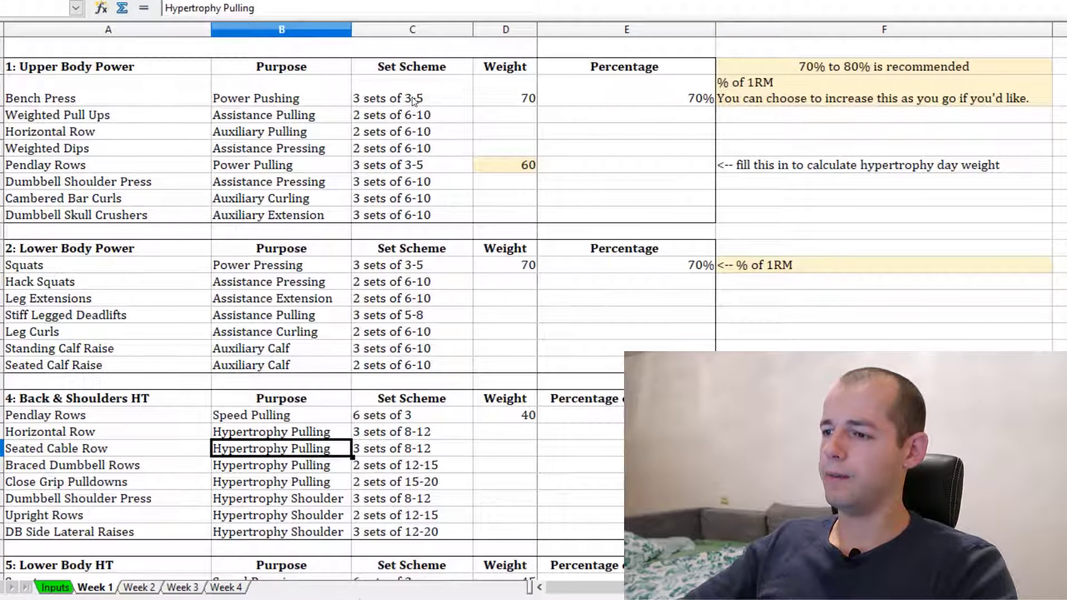
pyautogui.click(414, 100)
pyautogui.click(426, 134)
pyautogui.click(423, 184)
pyautogui.click(417, 213)
pyautogui.scroll(-5, 417, 214)
pyautogui.click(417, 212)
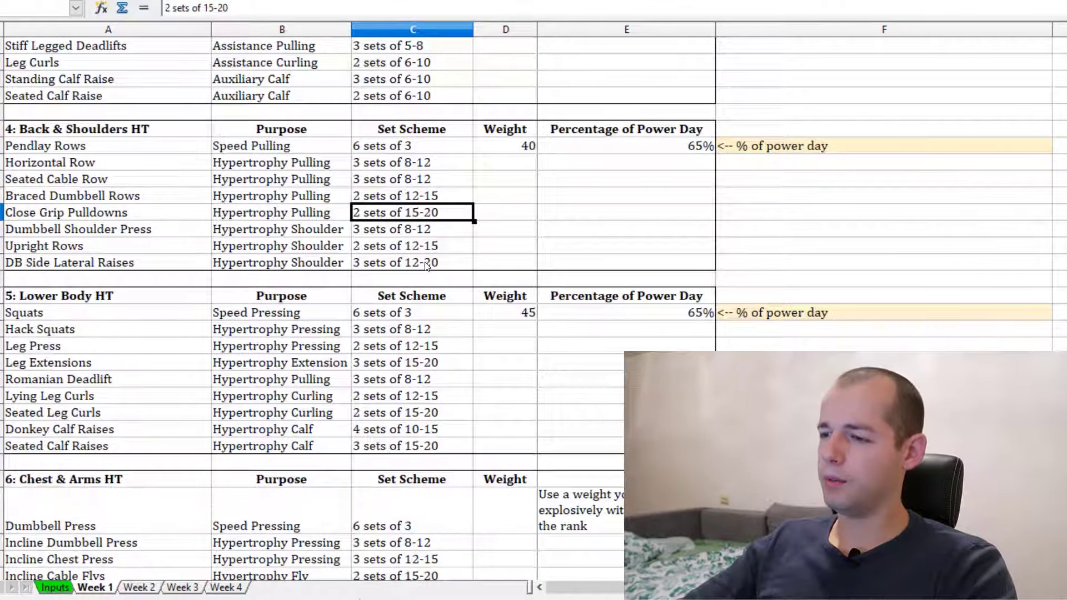
pyautogui.click(427, 164)
pyautogui.click(427, 216)
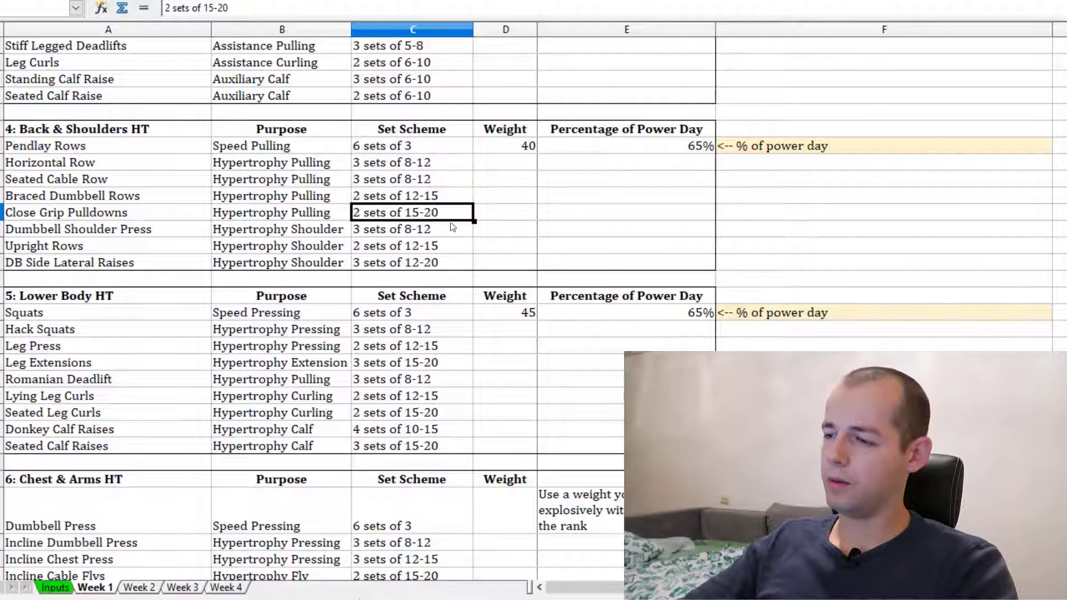
pyautogui.click(442, 247)
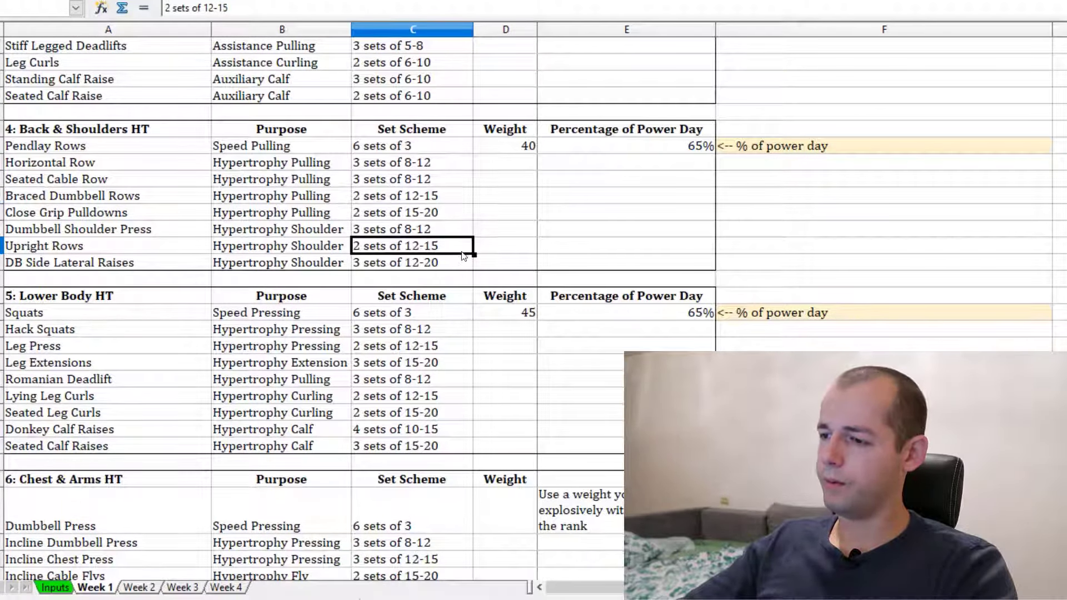
pyautogui.click(445, 265)
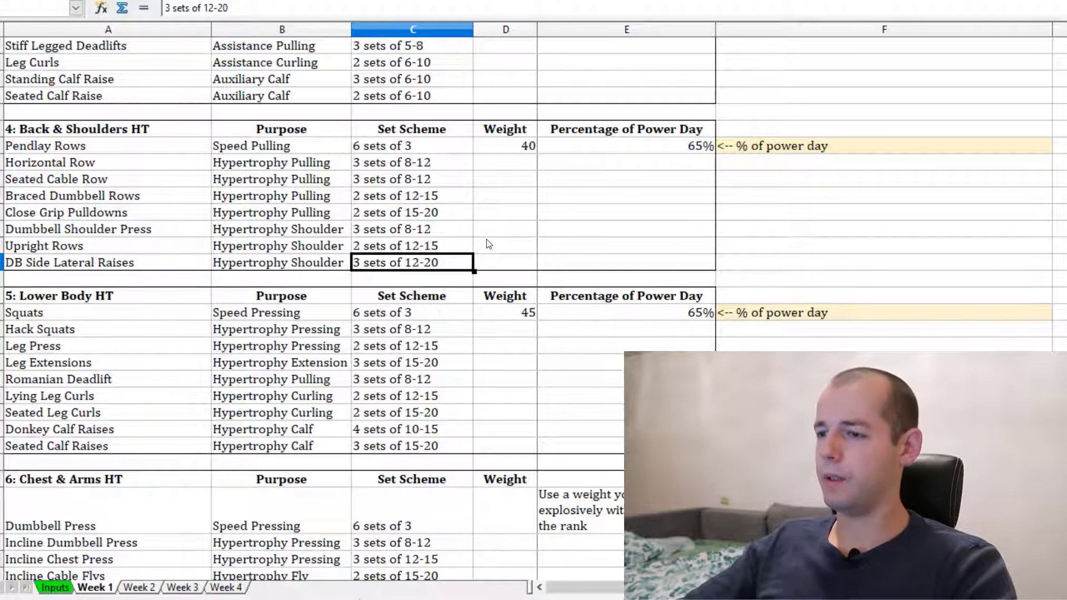
pyautogui.click(78, 162)
pyautogui.scroll(-1, 197, 170)
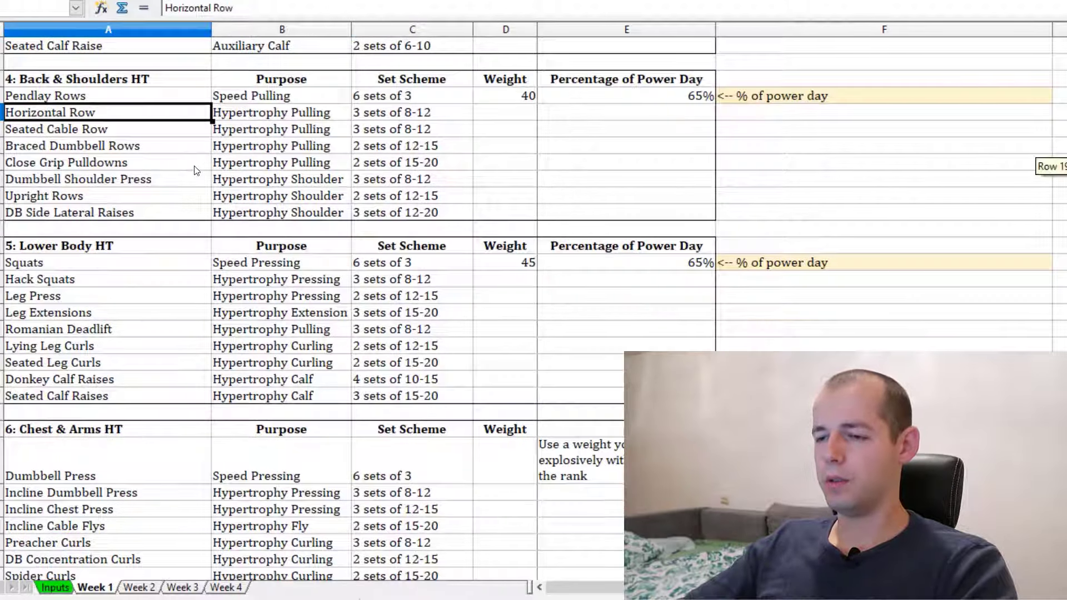
pyautogui.click(89, 131)
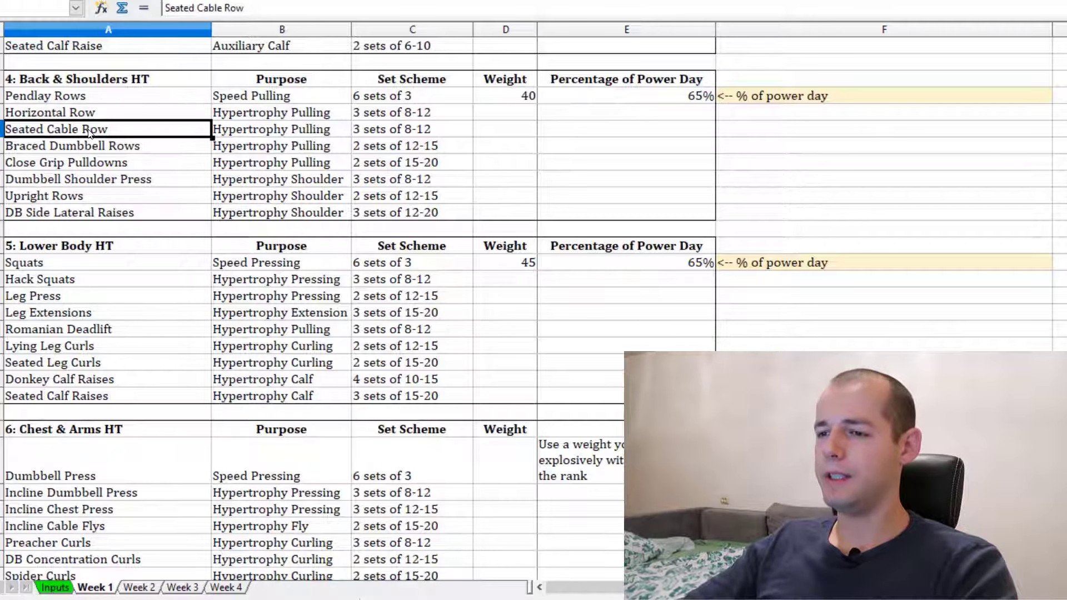
pyautogui.click(140, 149)
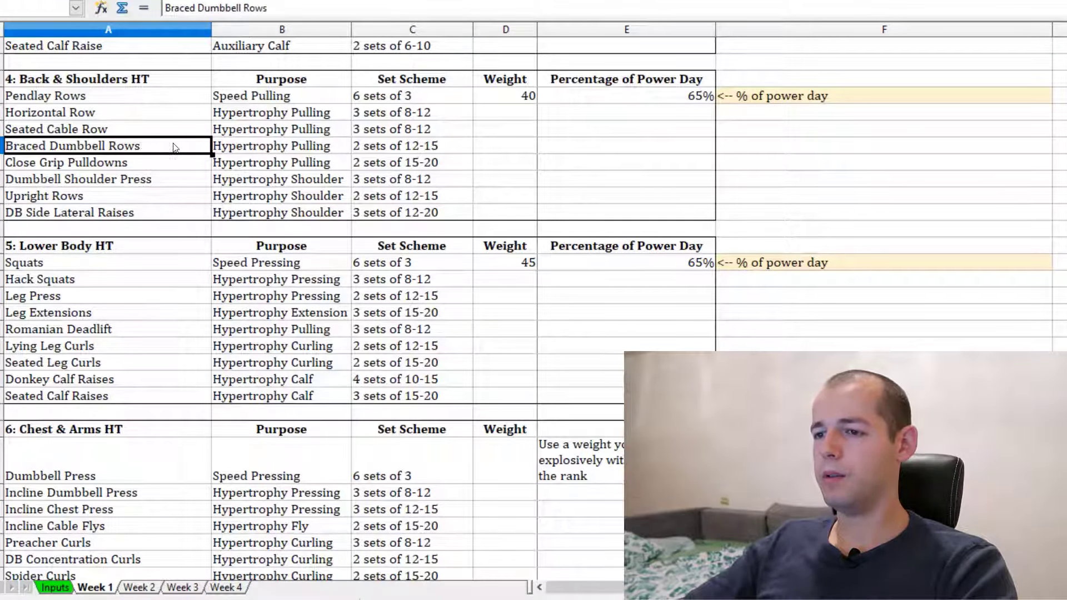
pyautogui.click(76, 114)
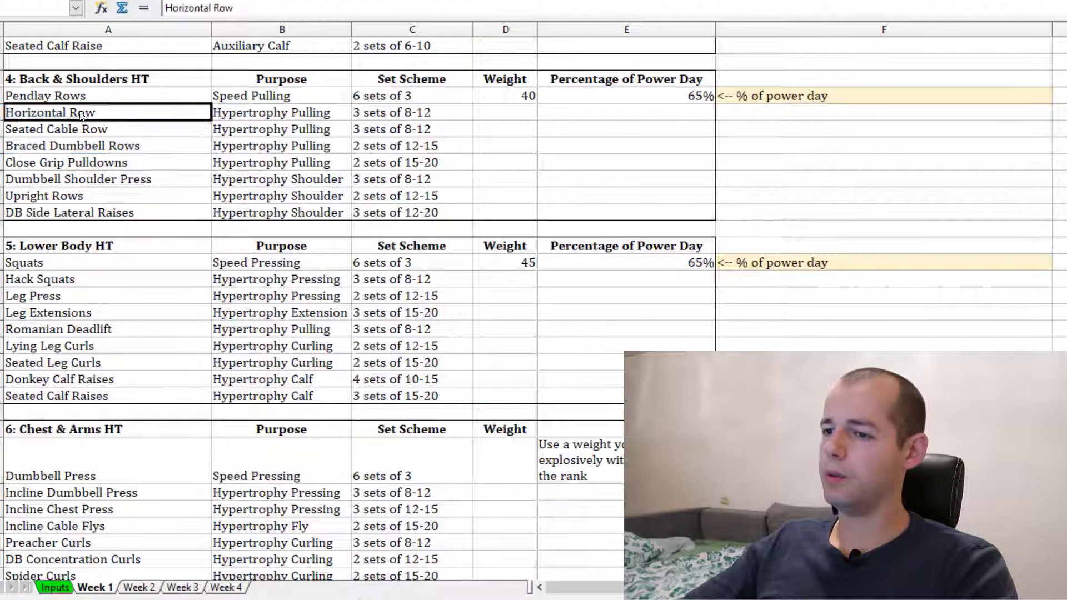
pyautogui.click(107, 166)
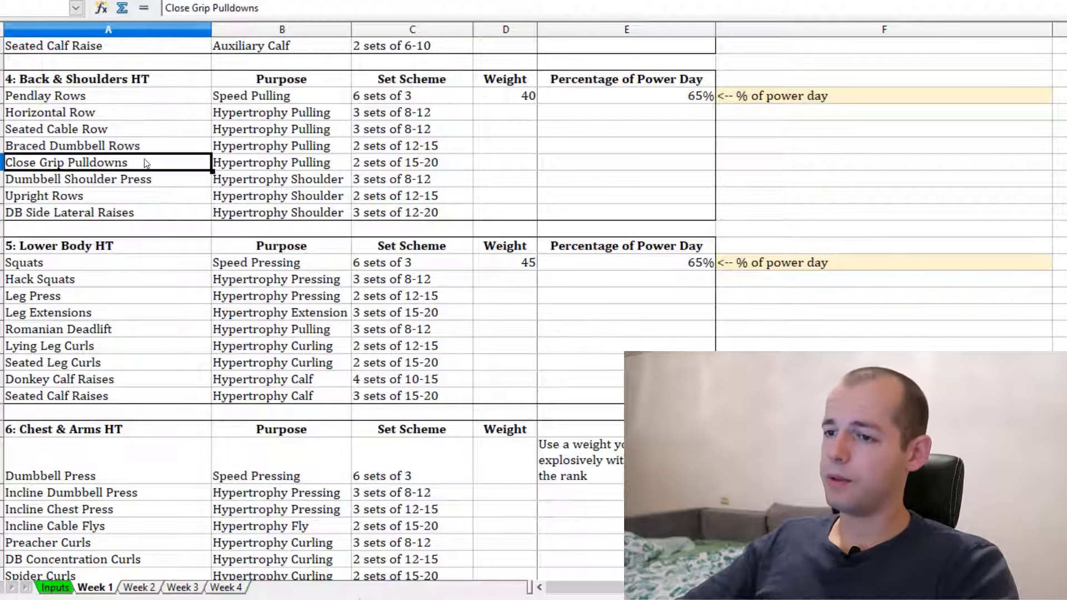
pyautogui.click(127, 178)
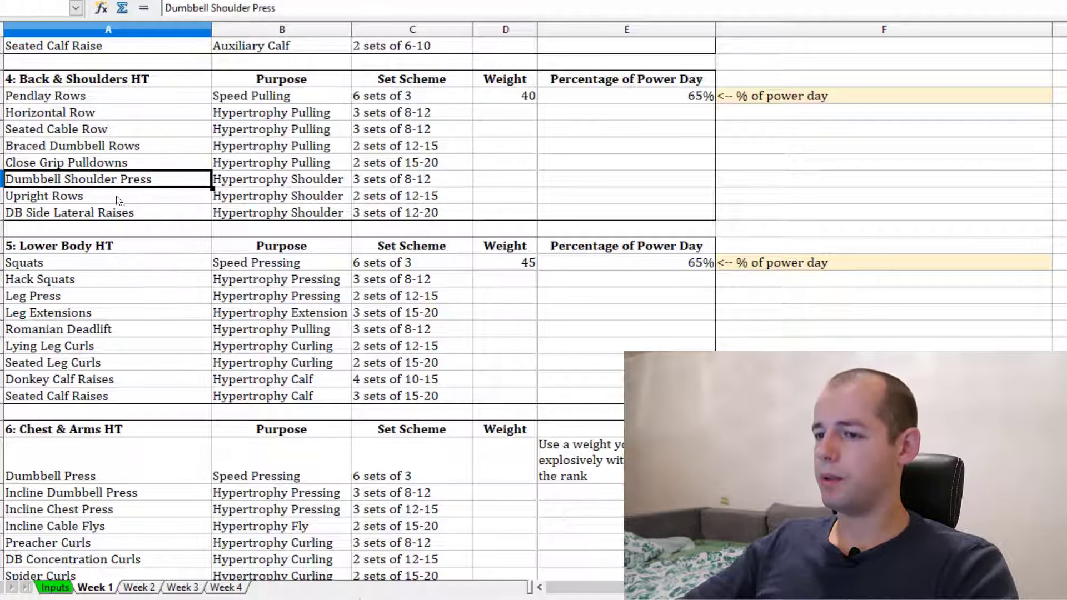
pyautogui.click(123, 200)
pyautogui.click(108, 216)
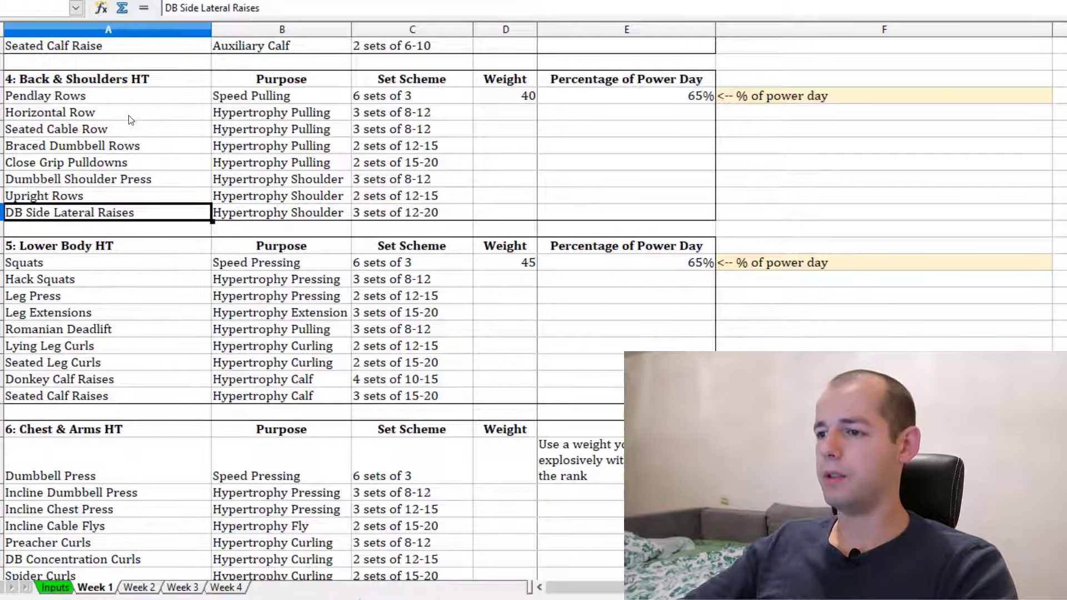
pyautogui.moveTo(256, 136); pyautogui.dragTo(255, 205)
pyautogui.click(265, 202)
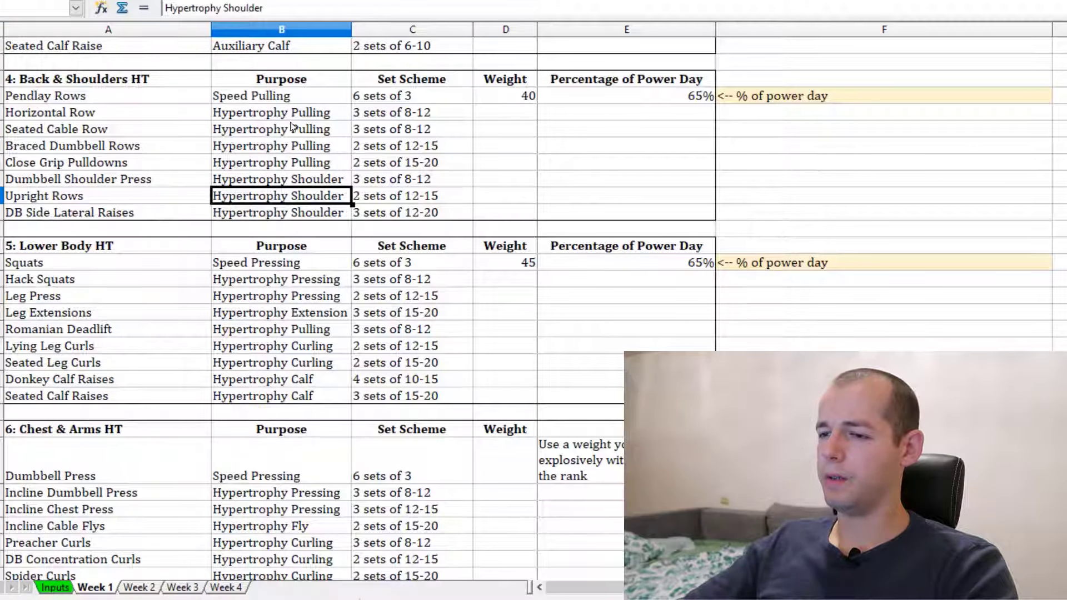
pyautogui.moveTo(290, 118); pyautogui.dragTo(307, 213)
pyautogui.click(207, 195)
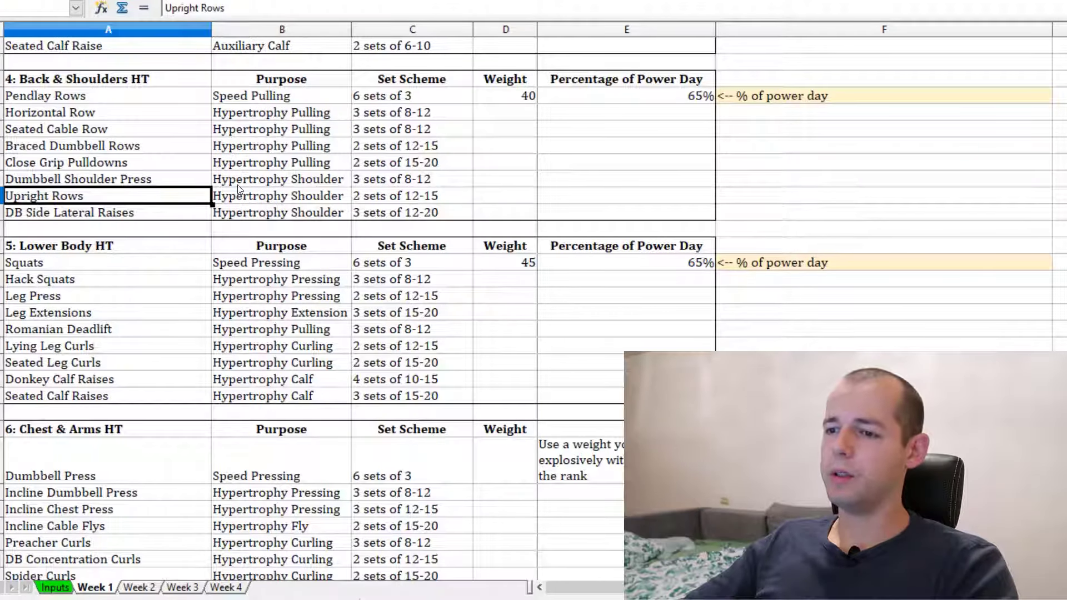
pyautogui.scroll(-3, 237, 185)
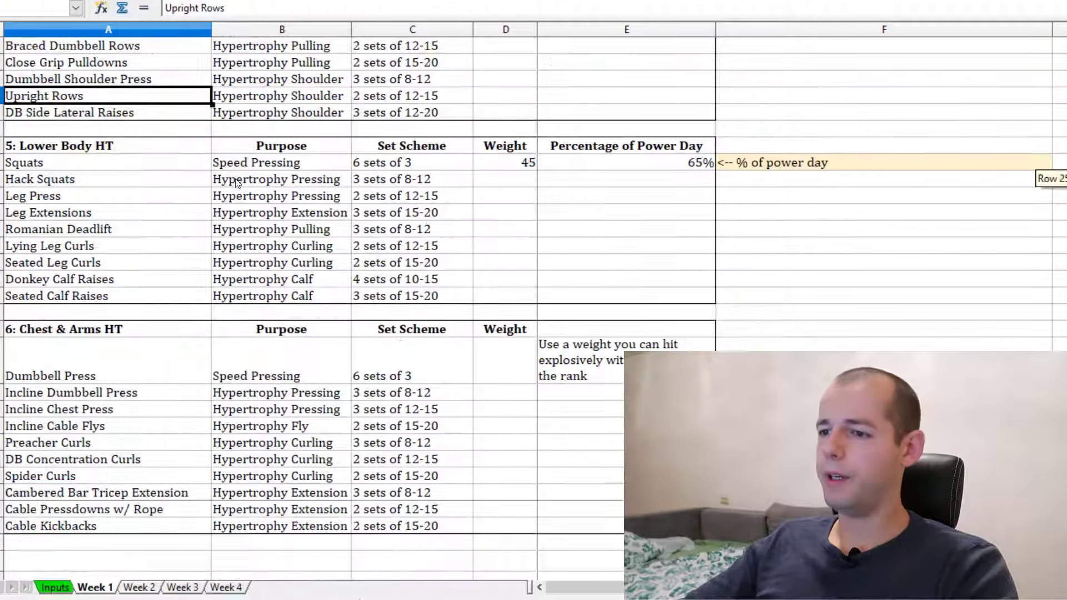
pyautogui.click(80, 114)
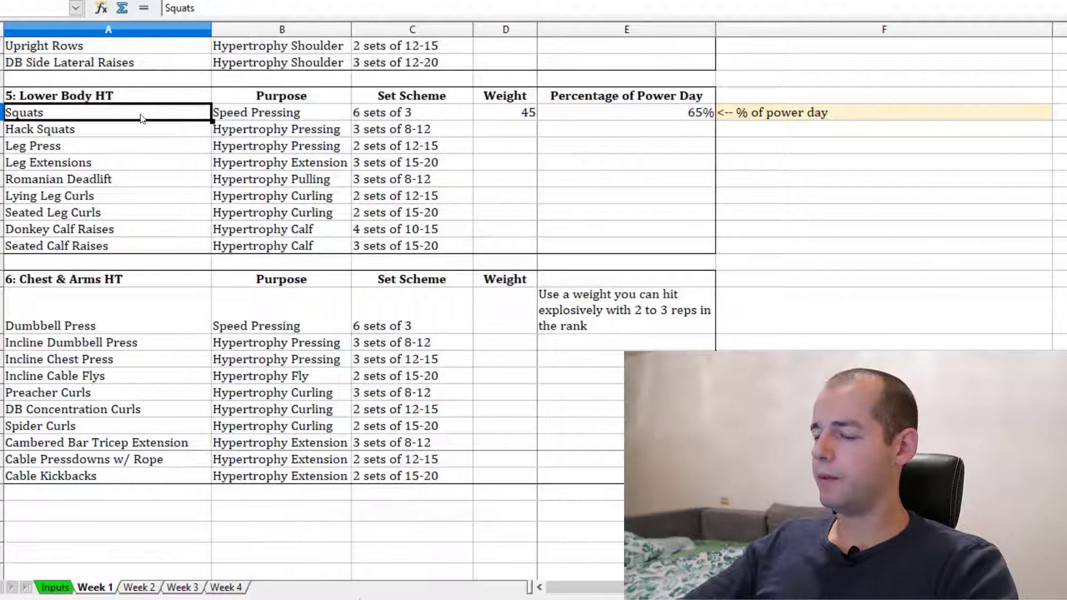
pyautogui.click(277, 119)
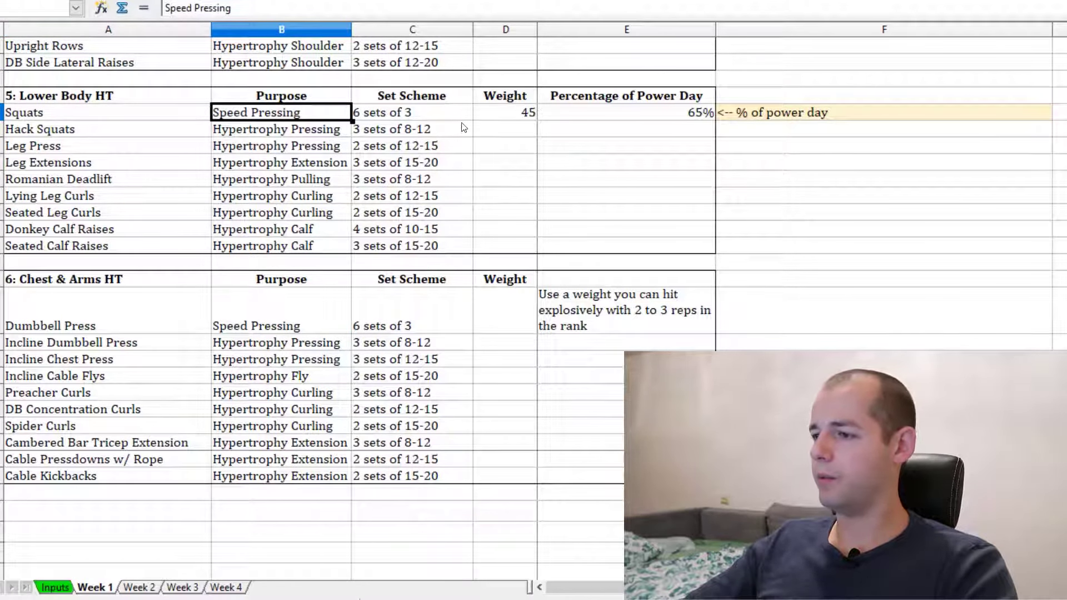
pyautogui.click(674, 114)
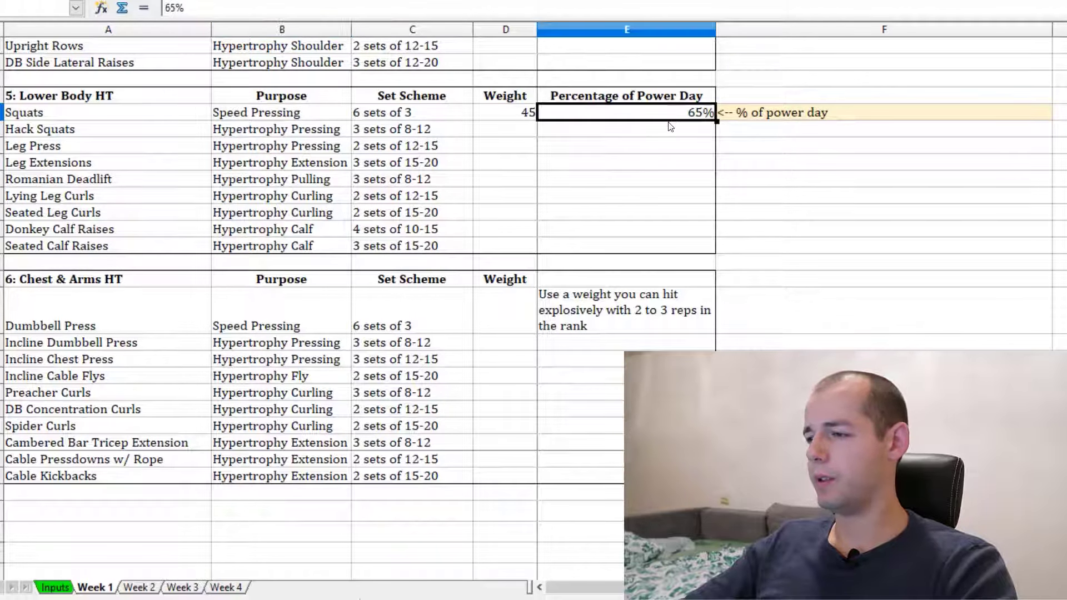
pyautogui.click(509, 117)
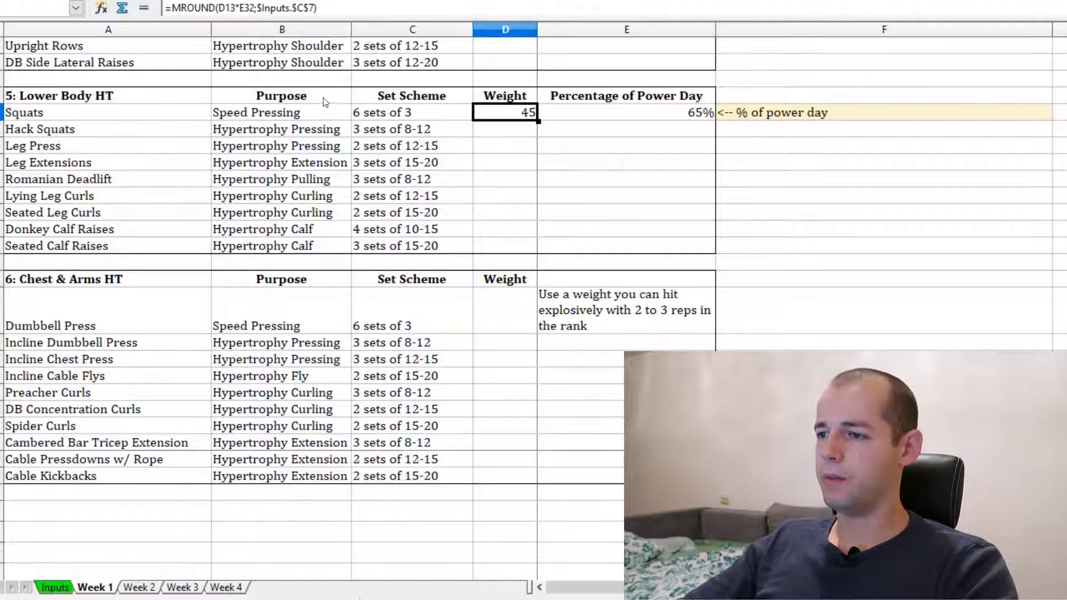
pyautogui.click(274, 116)
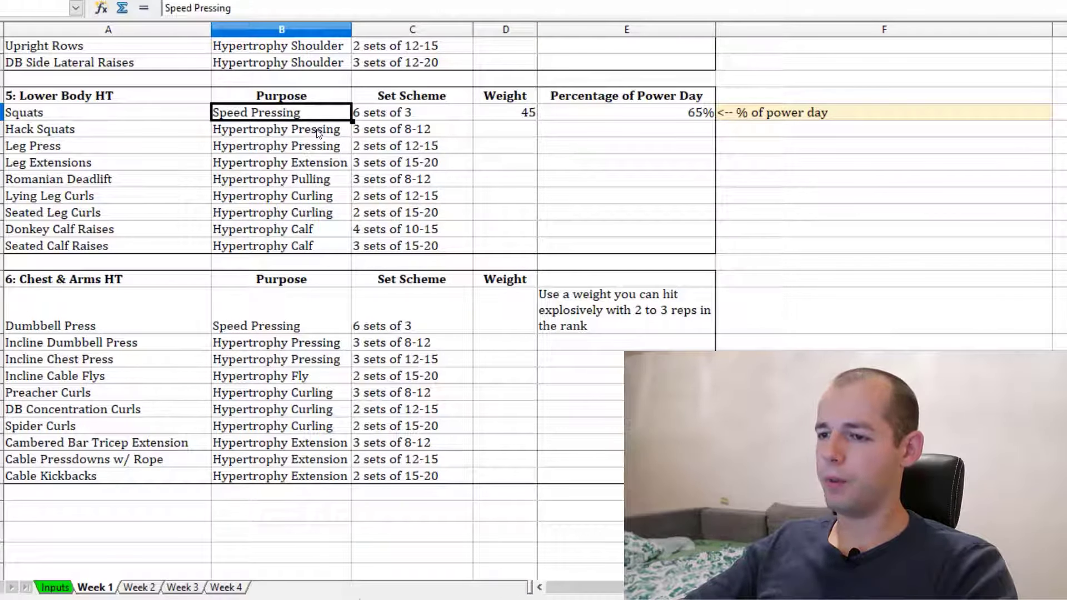
pyautogui.click(71, 133)
pyautogui.click(102, 149)
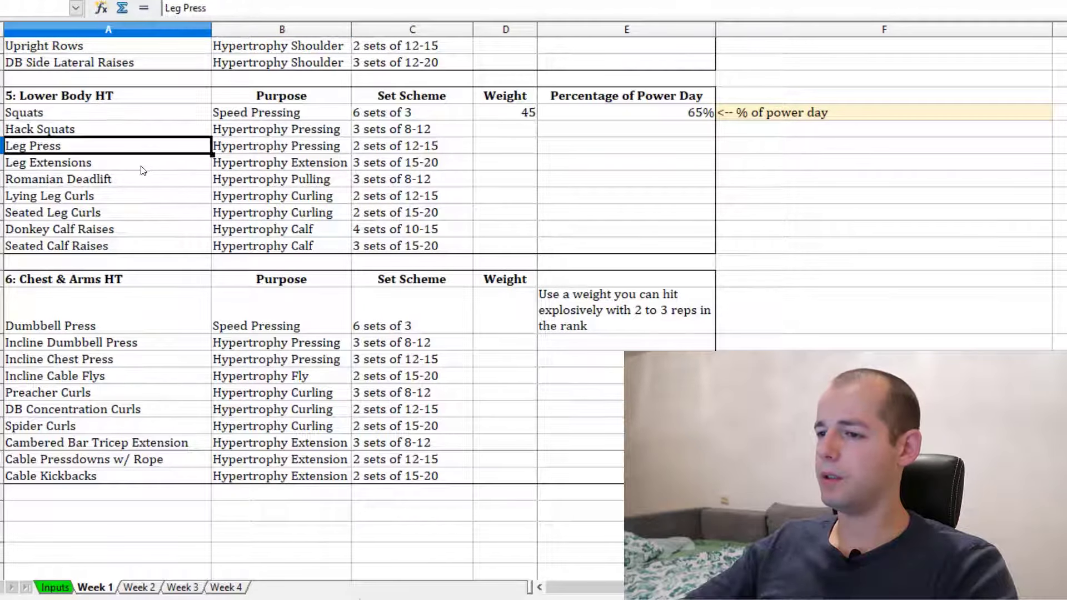
pyautogui.click(142, 166)
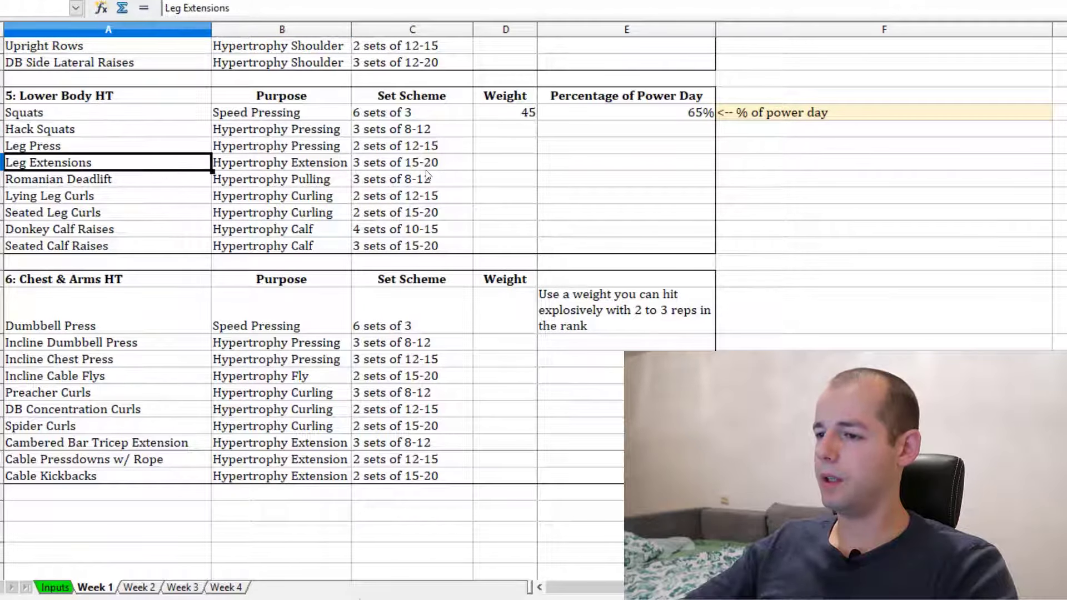
pyautogui.click(114, 181)
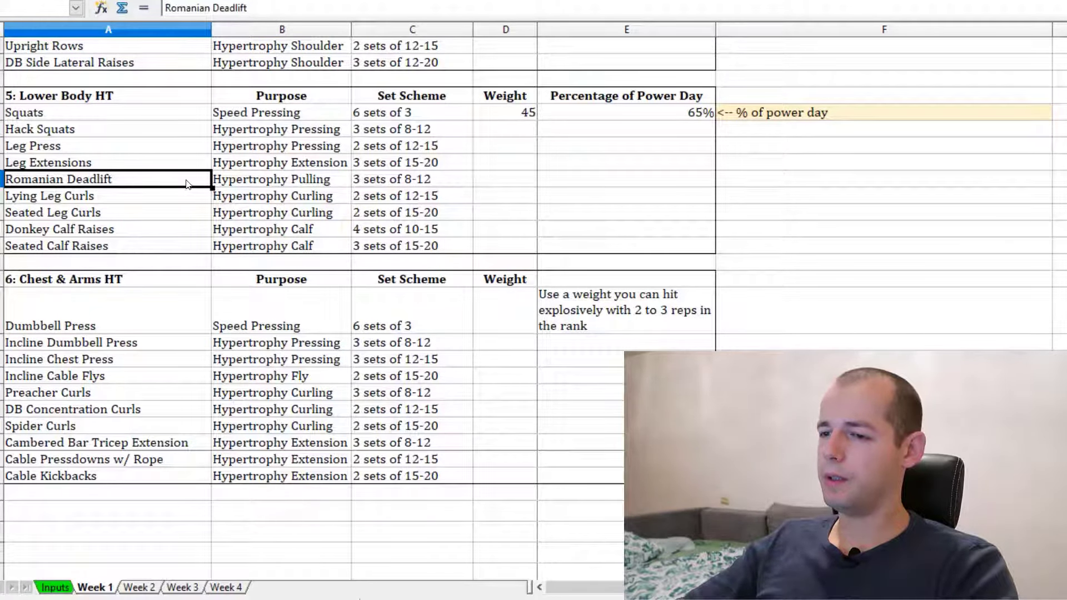
pyautogui.click(91, 198)
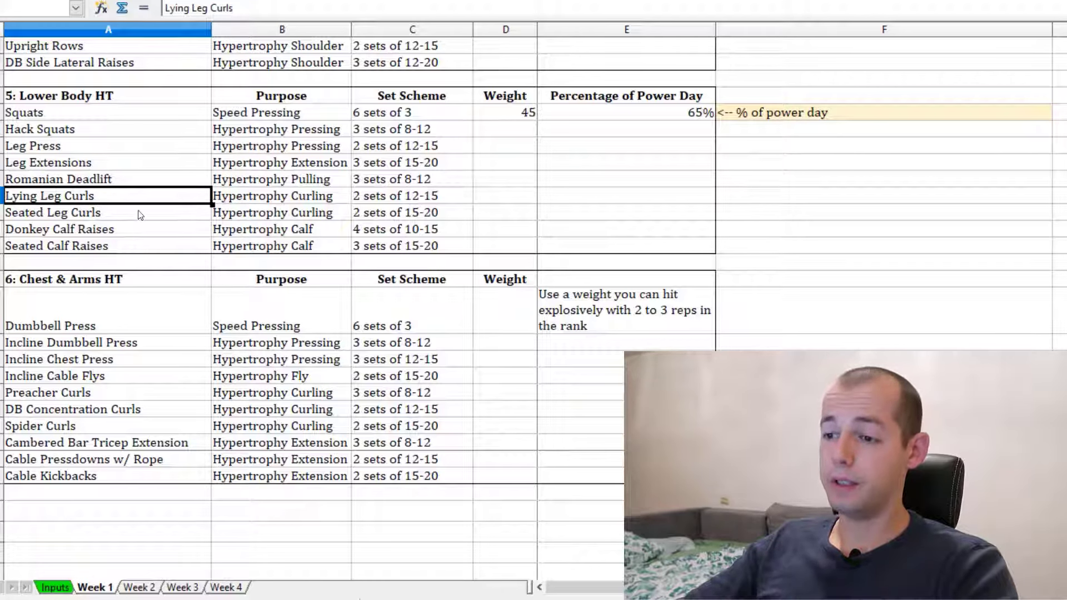
pyautogui.click(107, 213)
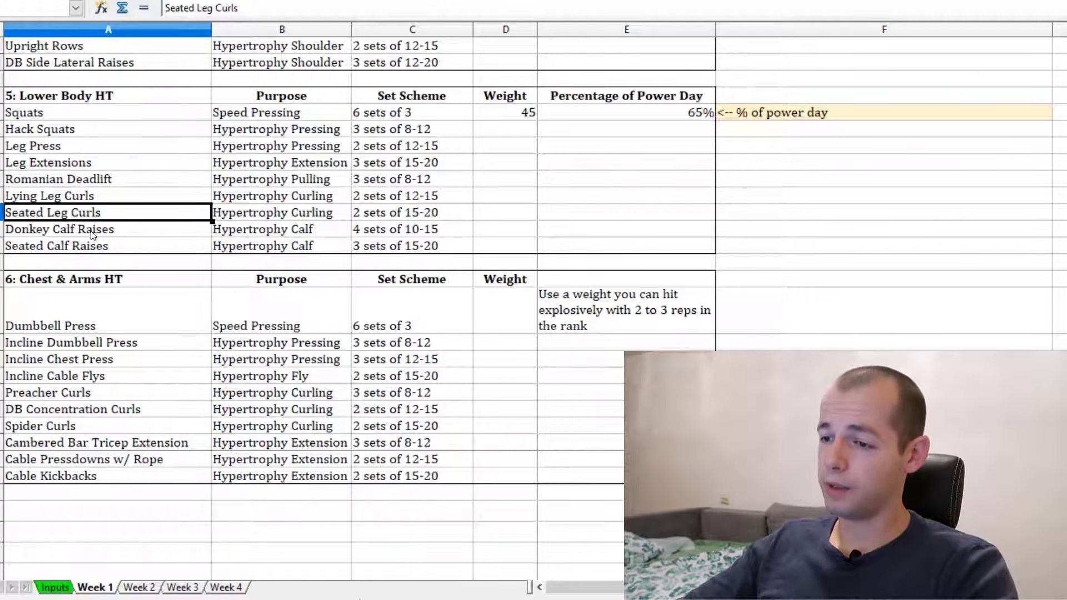
pyautogui.moveTo(90, 232); pyautogui.dragTo(400, 249)
pyautogui.click(372, 189)
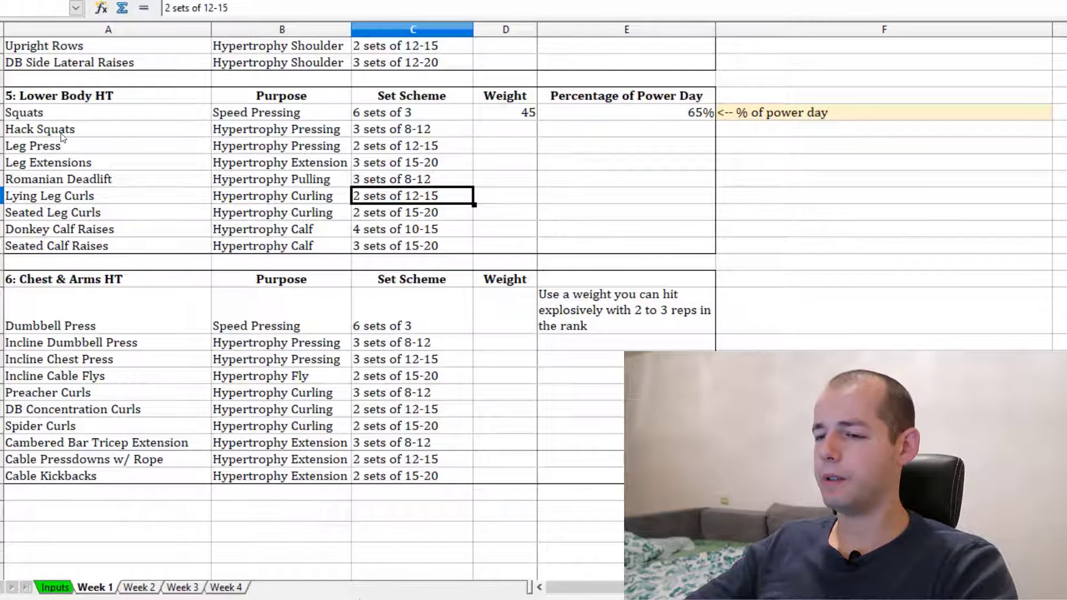
pyautogui.moveTo(411, 134); pyautogui.dragTo(410, 248)
pyautogui.click(363, 210)
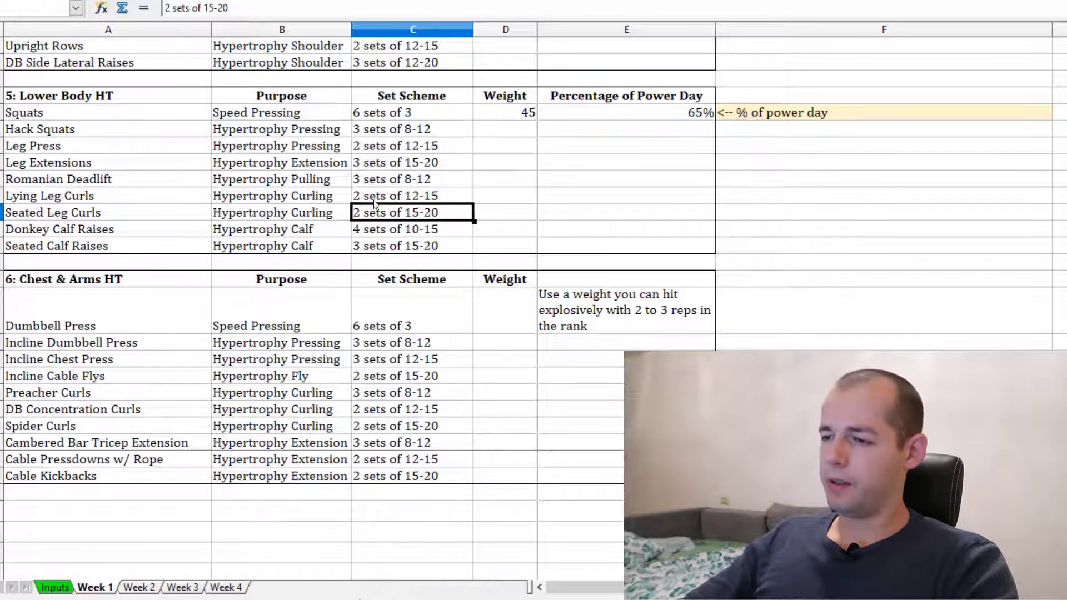
pyautogui.moveTo(364, 125); pyautogui.dragTo(389, 229)
pyautogui.click(367, 162)
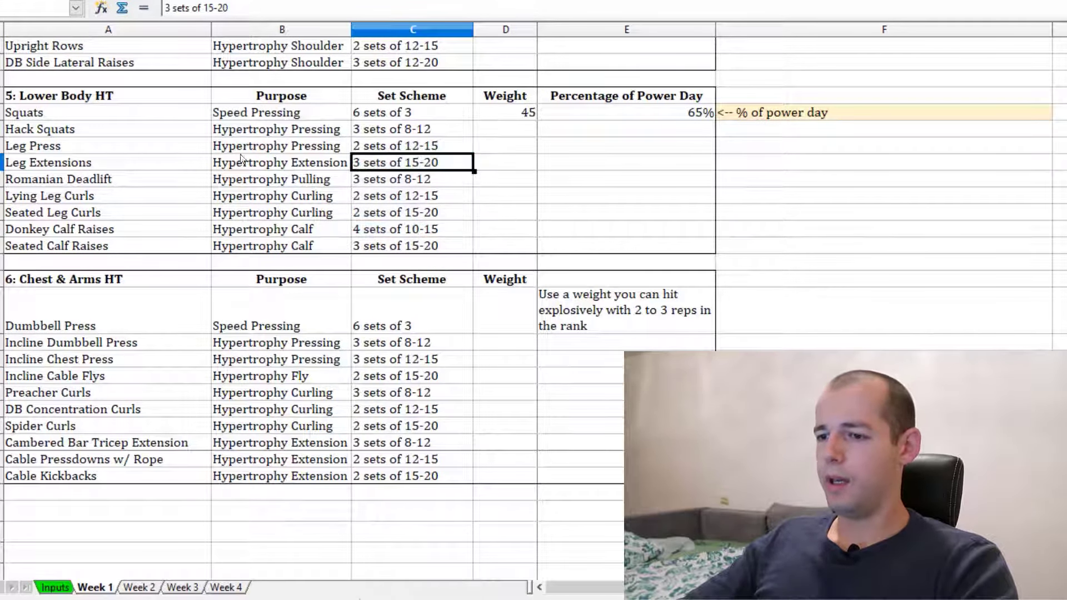
pyautogui.scroll(-4, 201, 133)
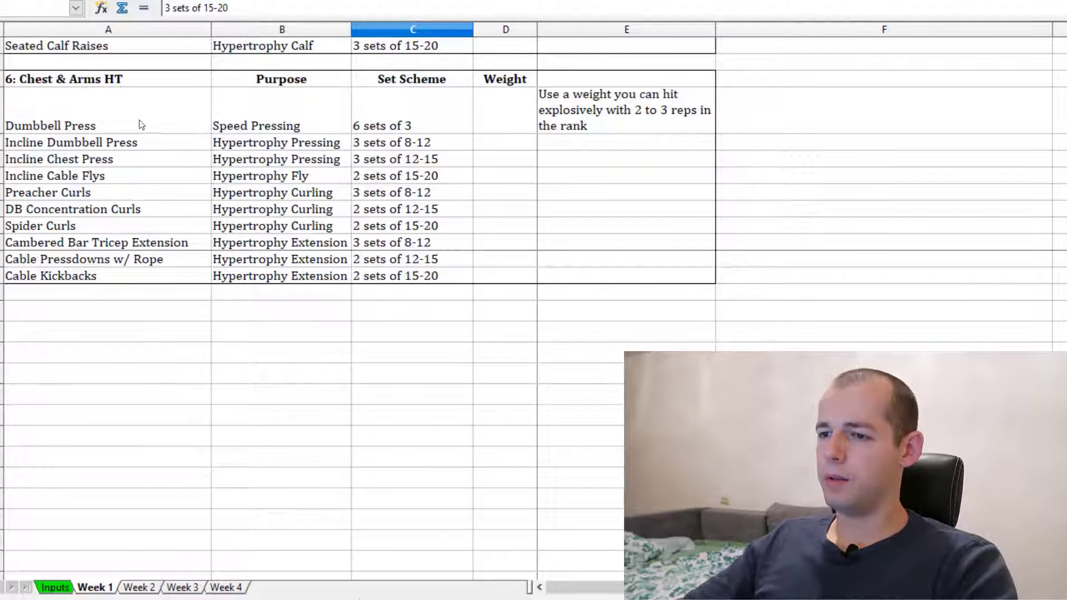
pyautogui.click(92, 126)
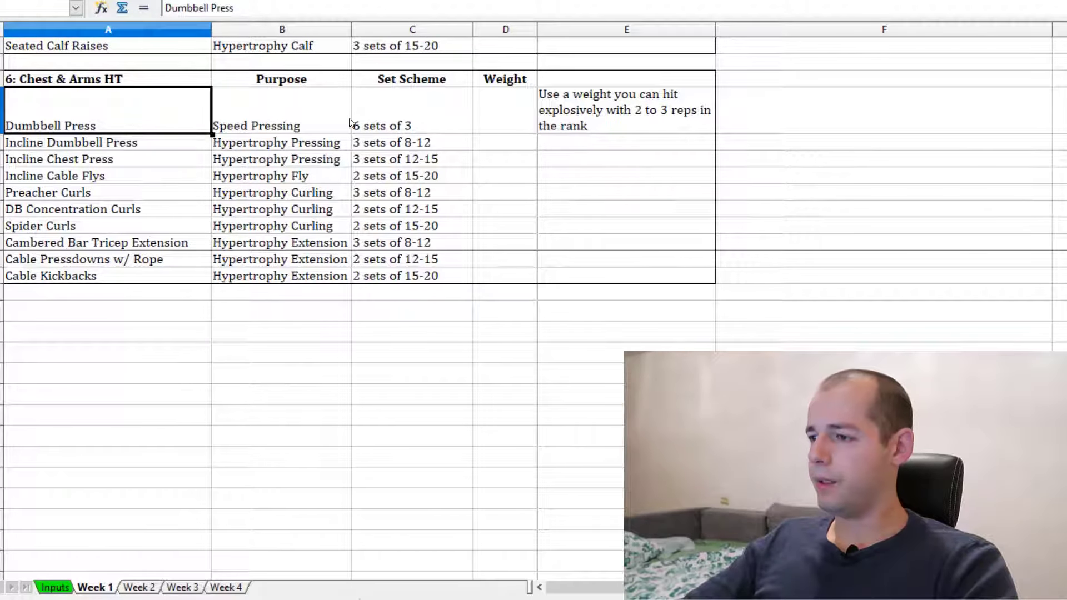
pyautogui.click(614, 125)
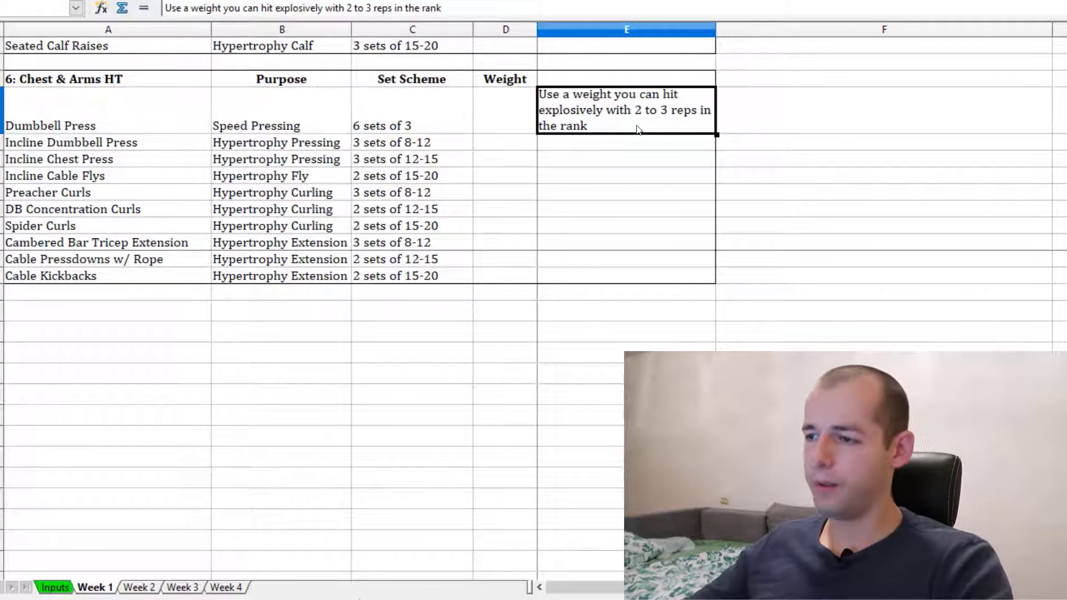
pyautogui.click(136, 131)
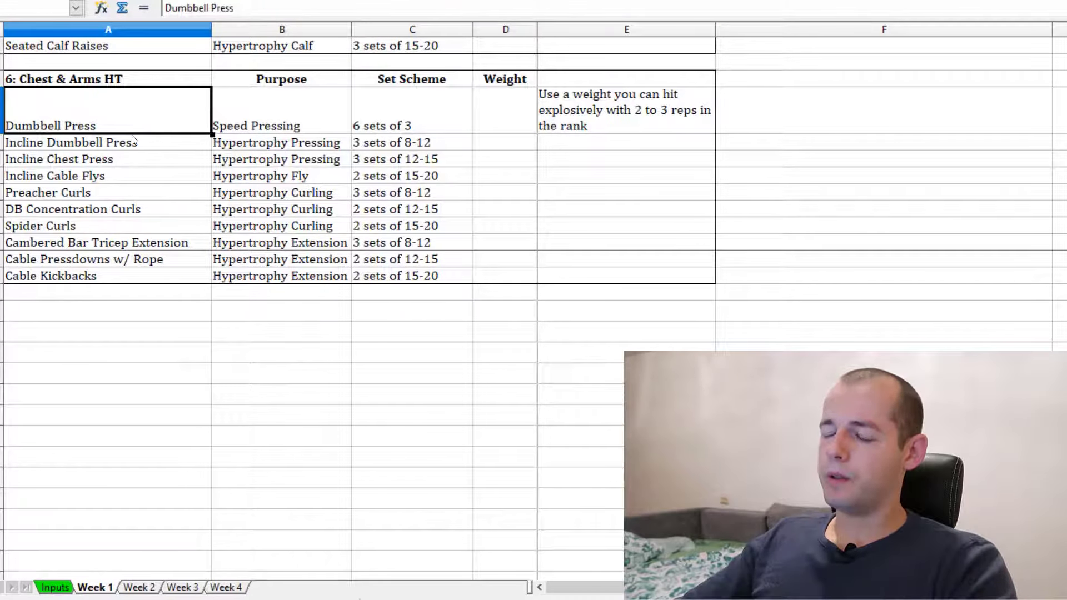
pyautogui.click(139, 147)
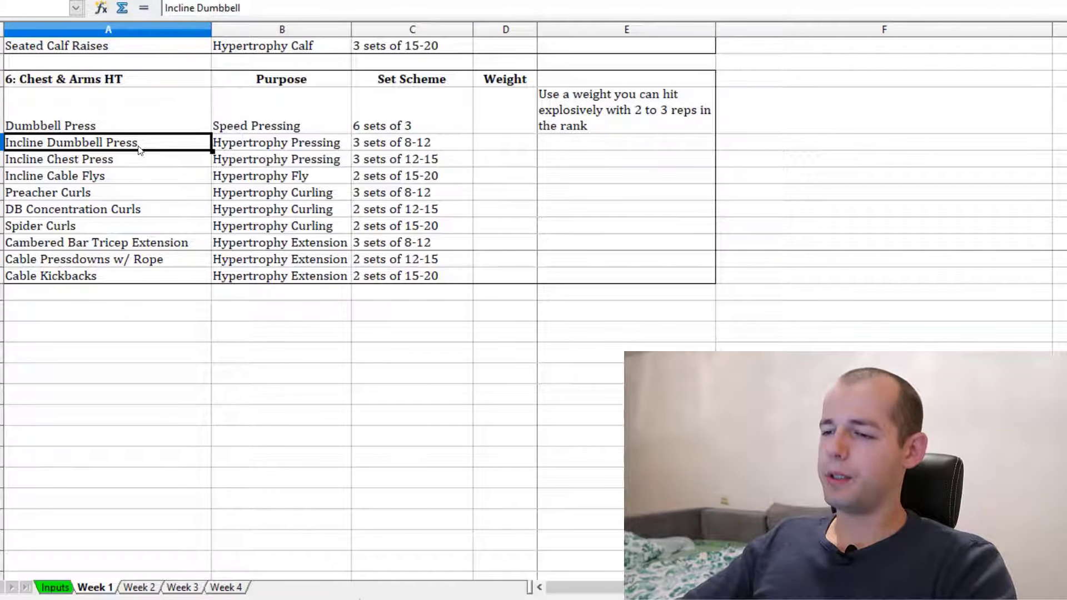
pyautogui.keyDown('shift'); pyautogui.click(73, 165); pyautogui.keyUp('shift')
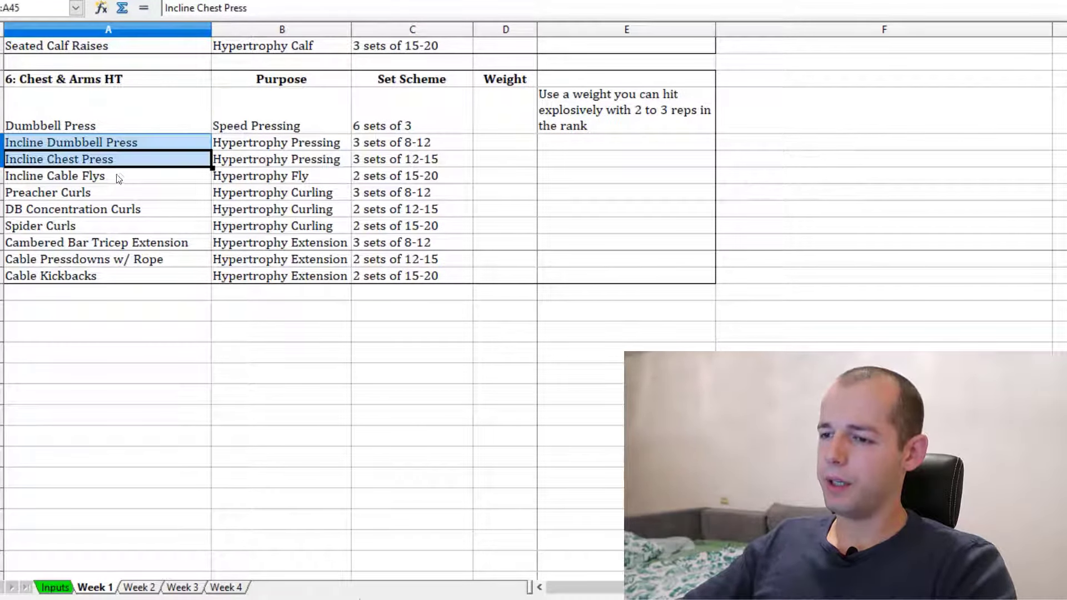
pyautogui.keyDown('shift'); pyautogui.click(141, 178); pyautogui.keyUp('shift')
pyautogui.keyDown('shift'); pyautogui.click(111, 195); pyautogui.keyUp('shift')
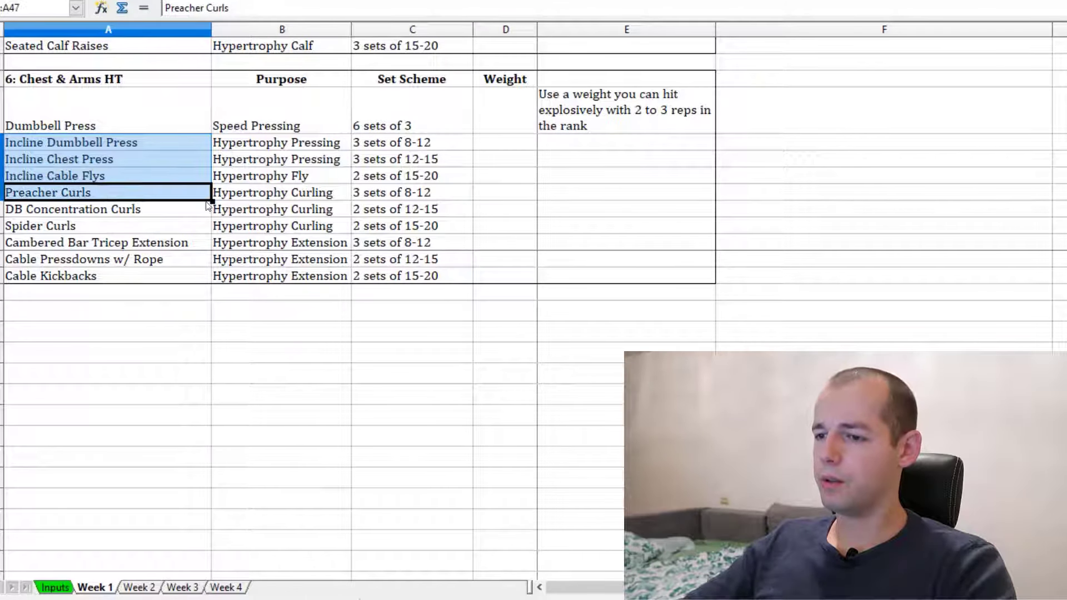
pyautogui.keyDown('shift'); pyautogui.click(126, 213); pyautogui.keyUp('shift')
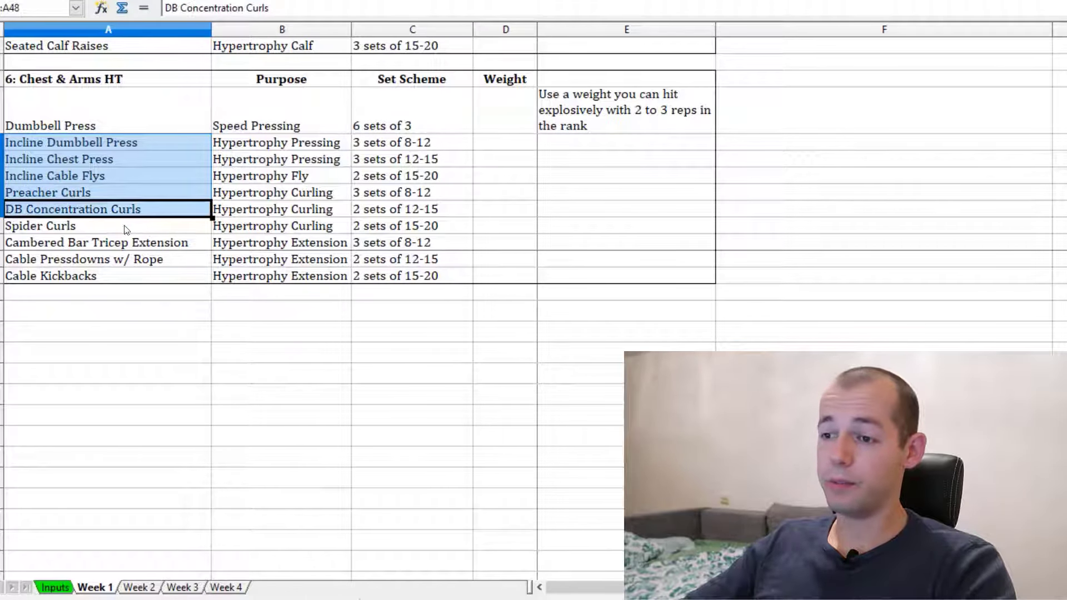
pyautogui.keyDown('shift'); pyautogui.click(103, 229); pyautogui.keyUp('shift')
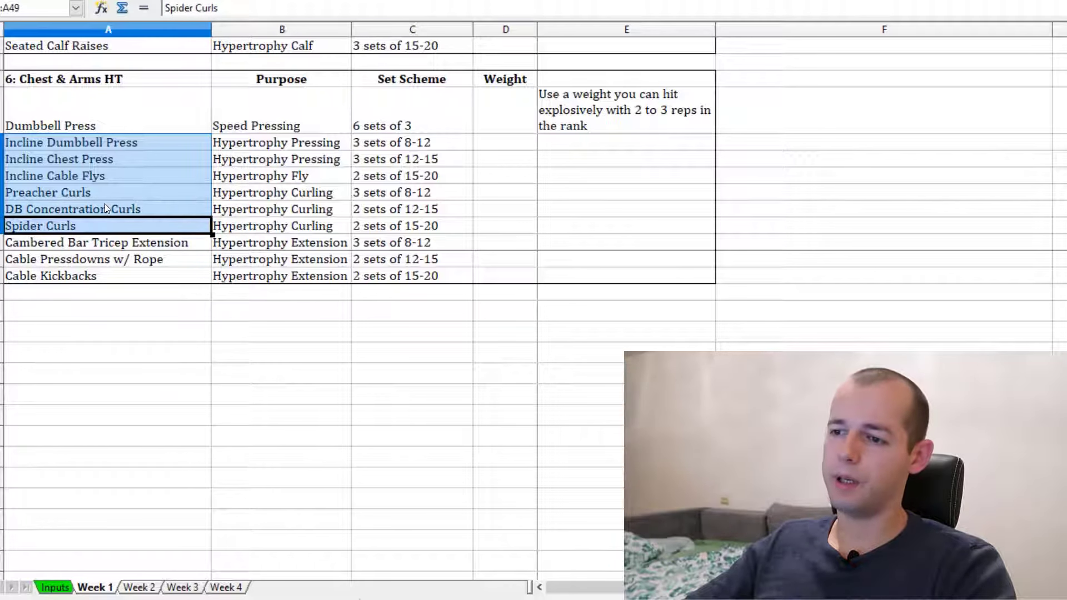
pyautogui.click(185, 247)
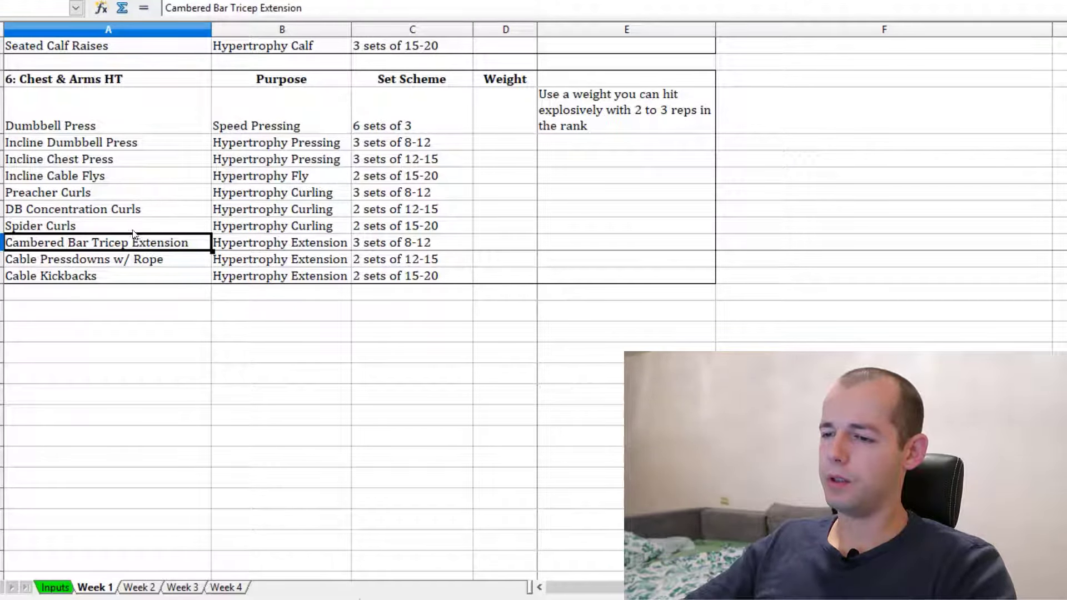
pyautogui.keyDown('shift'); pyautogui.click(145, 261); pyautogui.keyUp('shift')
pyautogui.keyDown('shift'); pyautogui.click(153, 278); pyautogui.keyUp('shift')
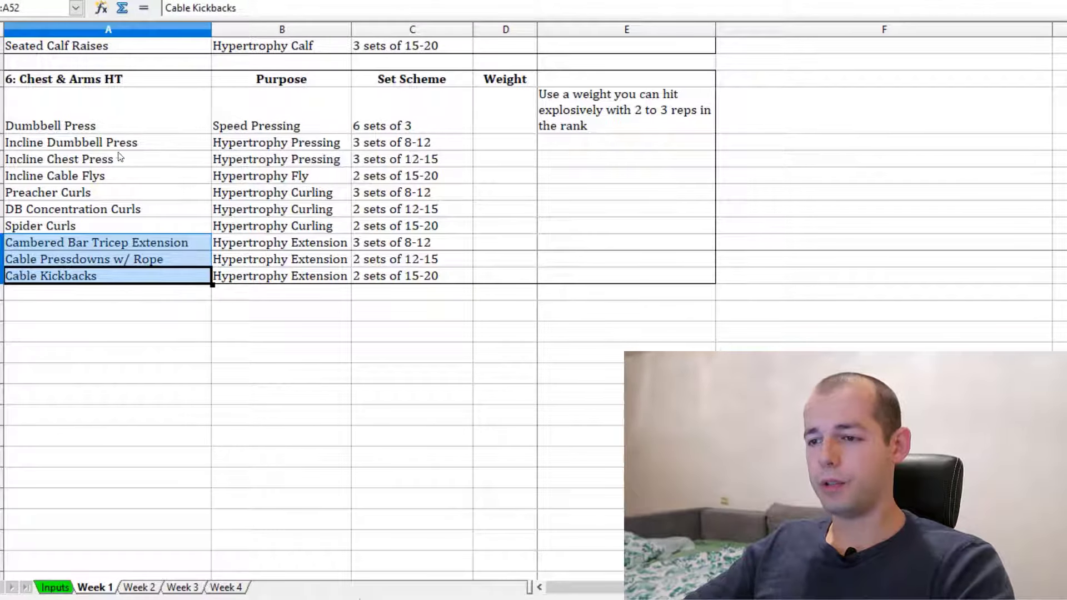
pyautogui.click(94, 161)
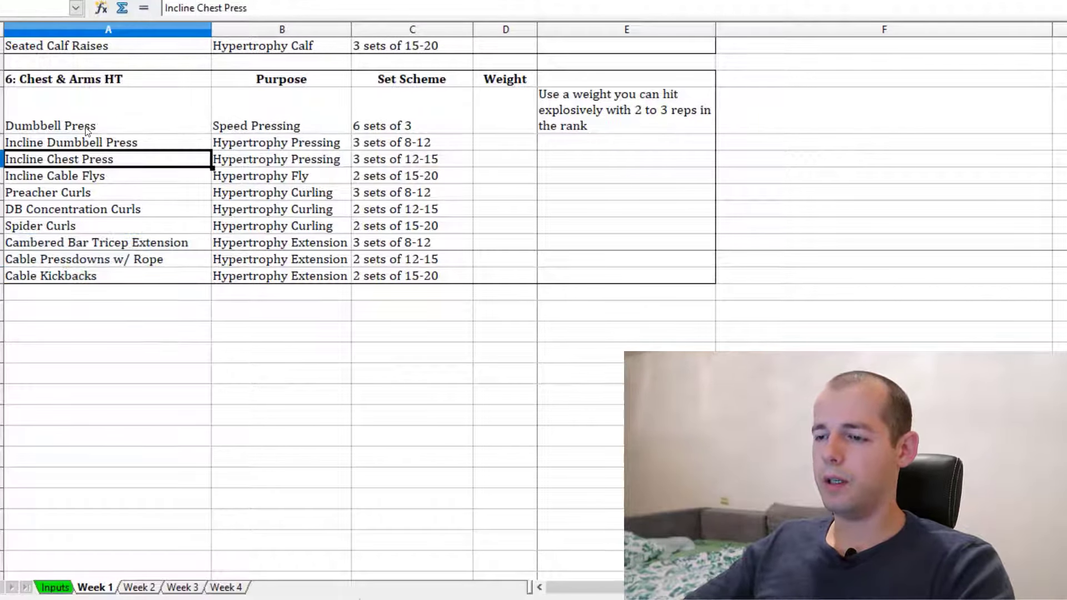
pyautogui.moveTo(88, 128); pyautogui.dragTo(88, 183)
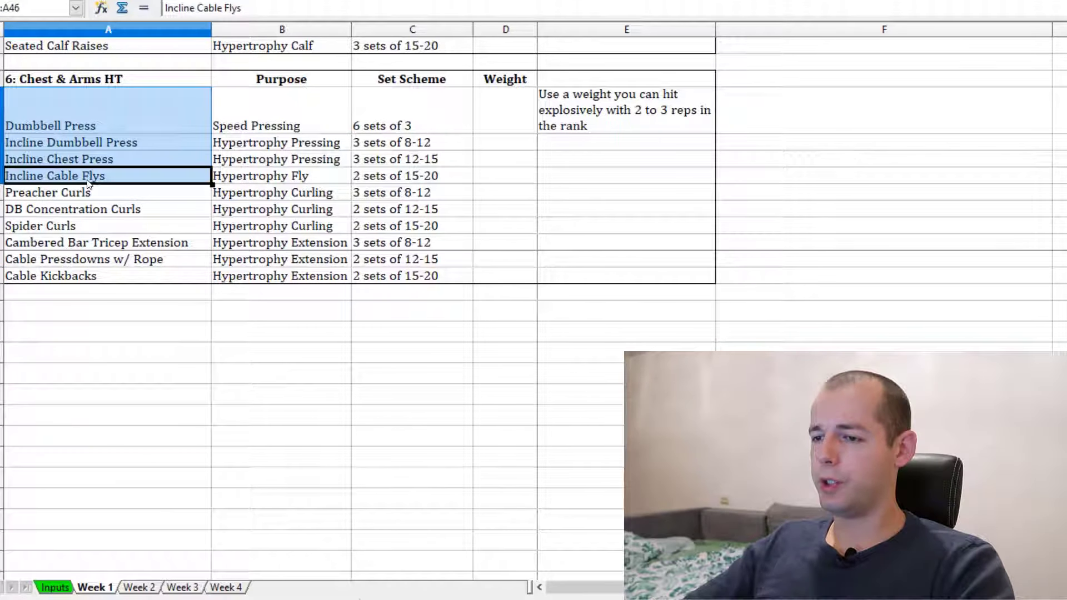
pyautogui.click(133, 227)
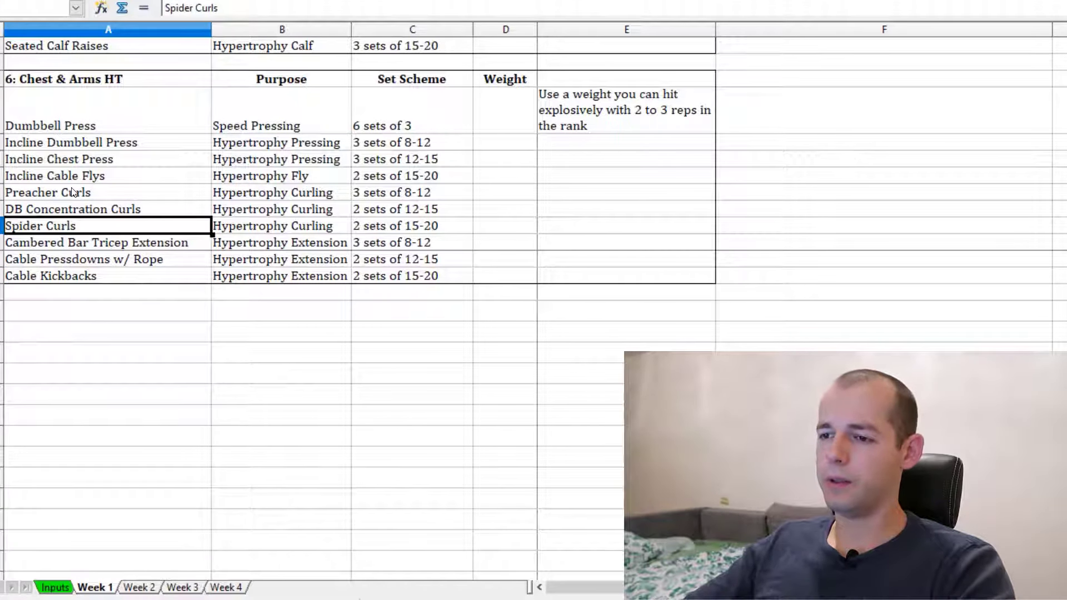
pyautogui.moveTo(72, 193); pyautogui.dragTo(72, 260)
pyautogui.click(344, 207)
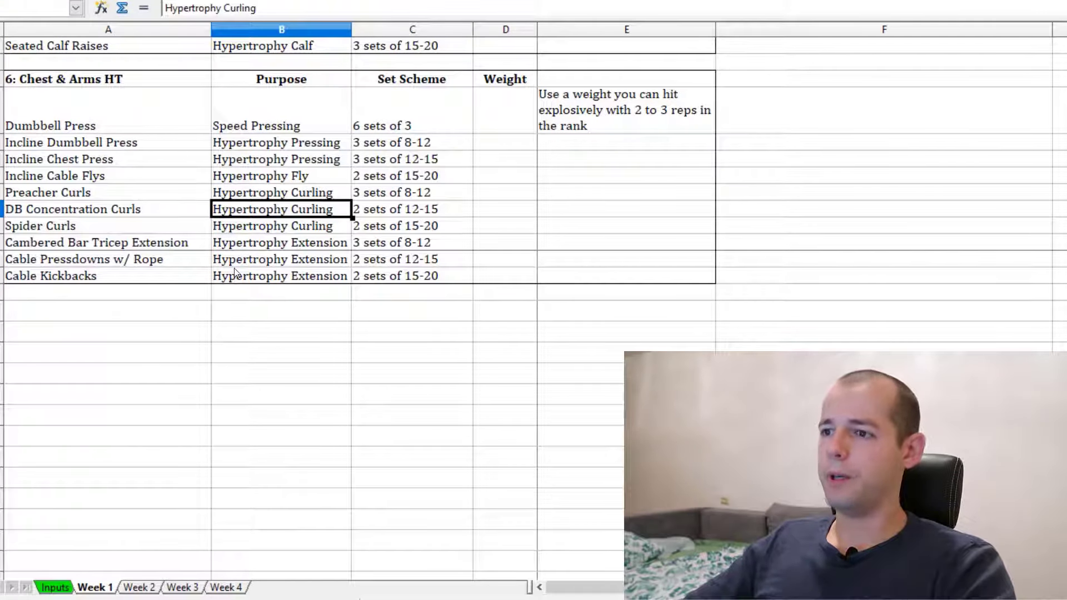
pyautogui.scroll(1, 295, 245)
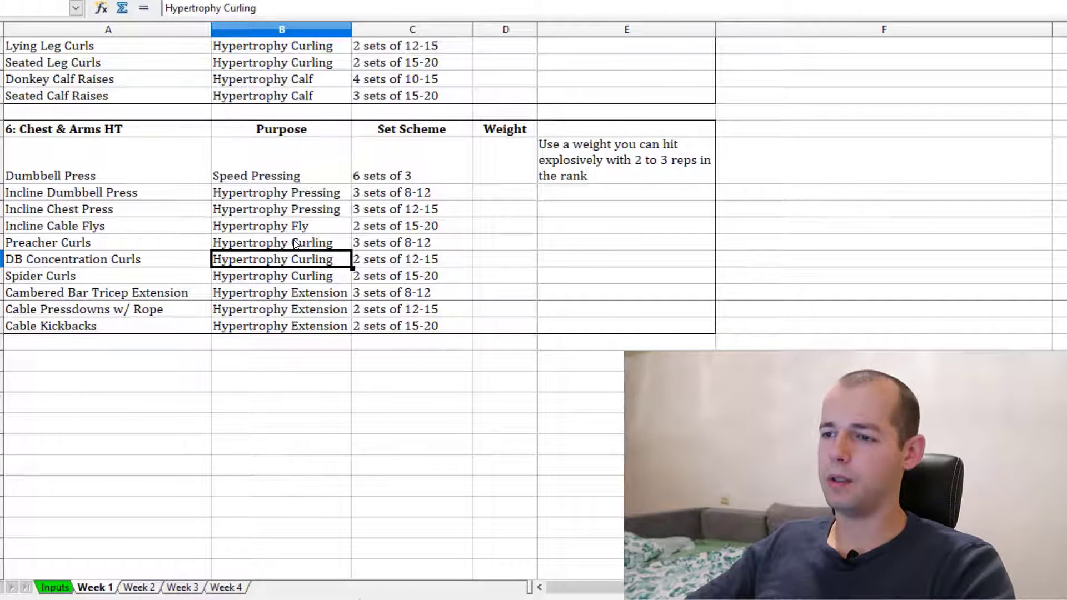
pyautogui.click(242, 339)
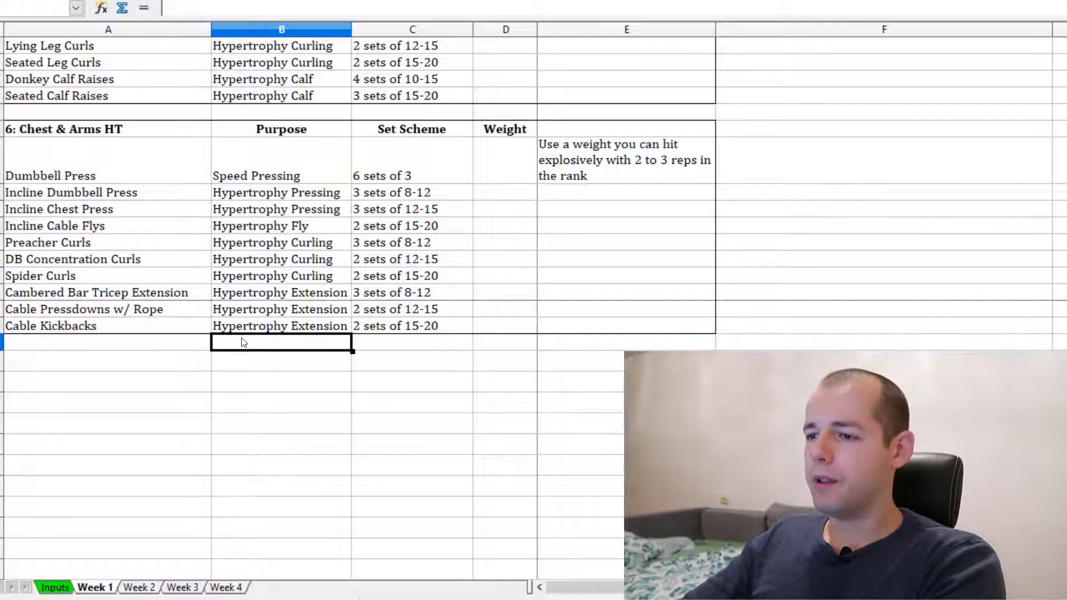
# Step: Scroll up to the top of Week 1 to show 1: Upper Body Power
pyautogui.scroll(12, 241, 338)
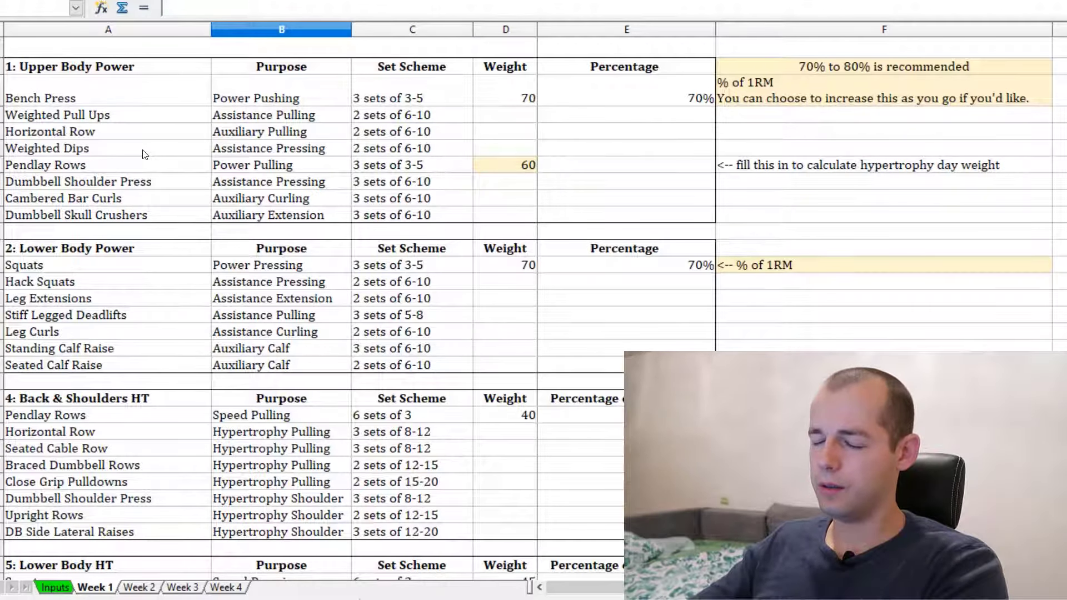
pyautogui.scroll(-2, 143, 154)
pyautogui.moveTo(45, 345); pyautogui.dragTo(81, 458)
pyautogui.click(81, 459)
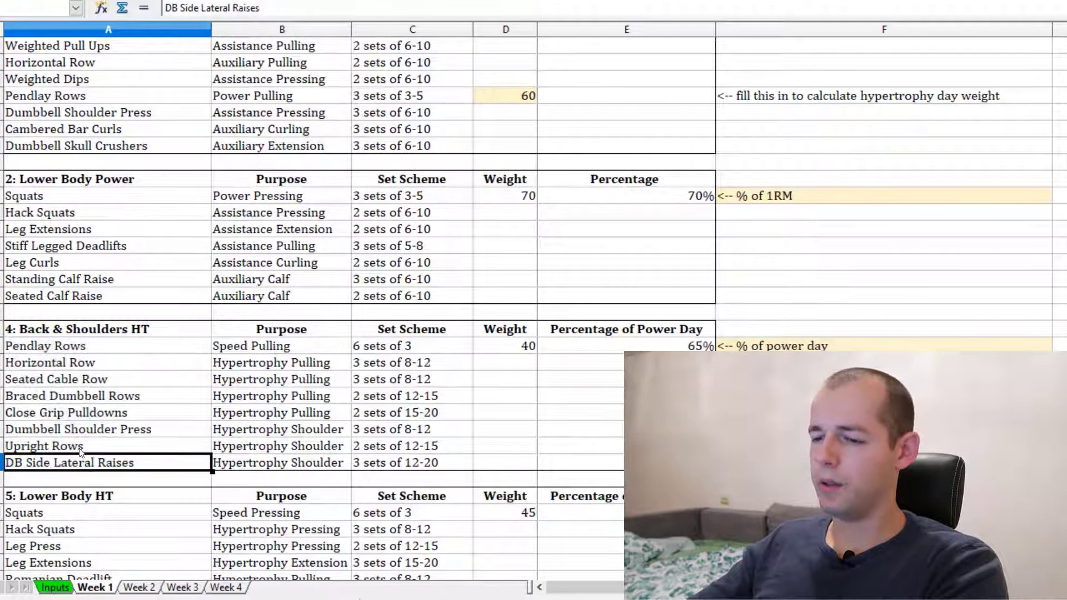
pyautogui.click(80, 449)
pyautogui.click(105, 435)
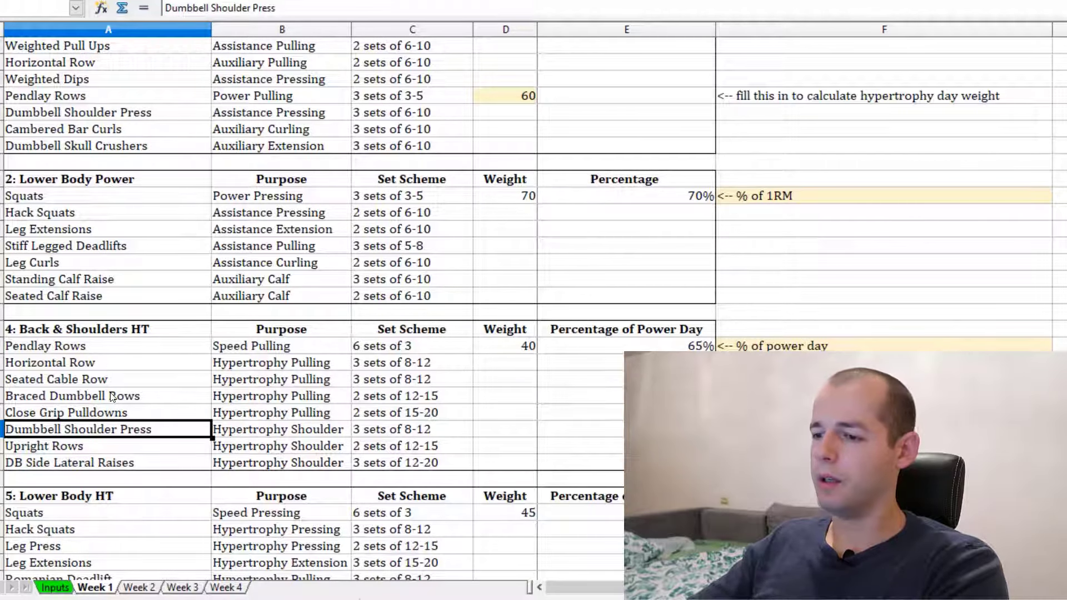
pyautogui.click(117, 451)
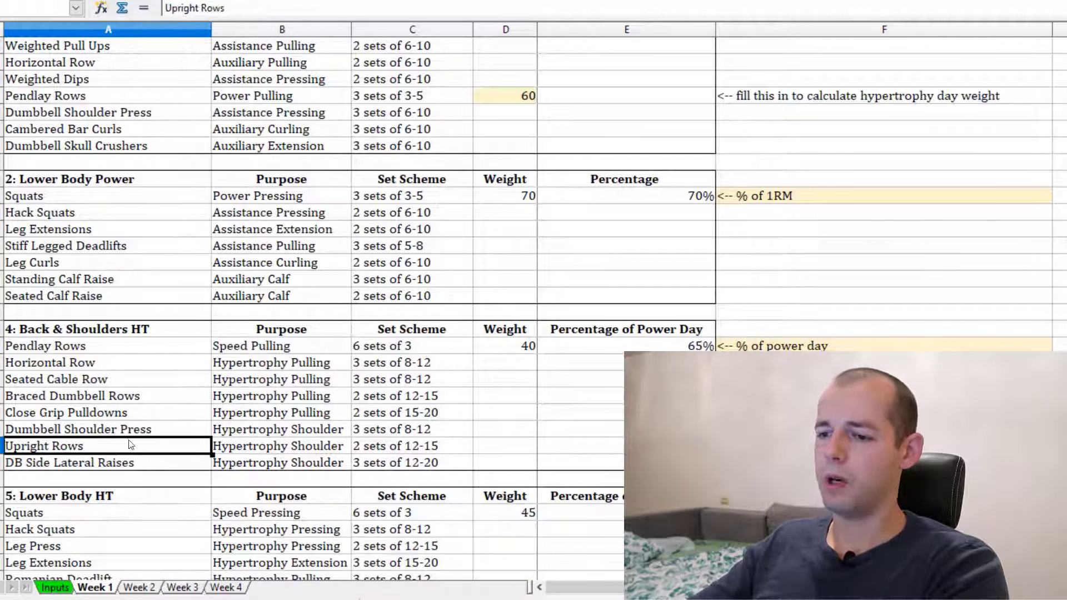
pyautogui.scroll(2, 228, 399)
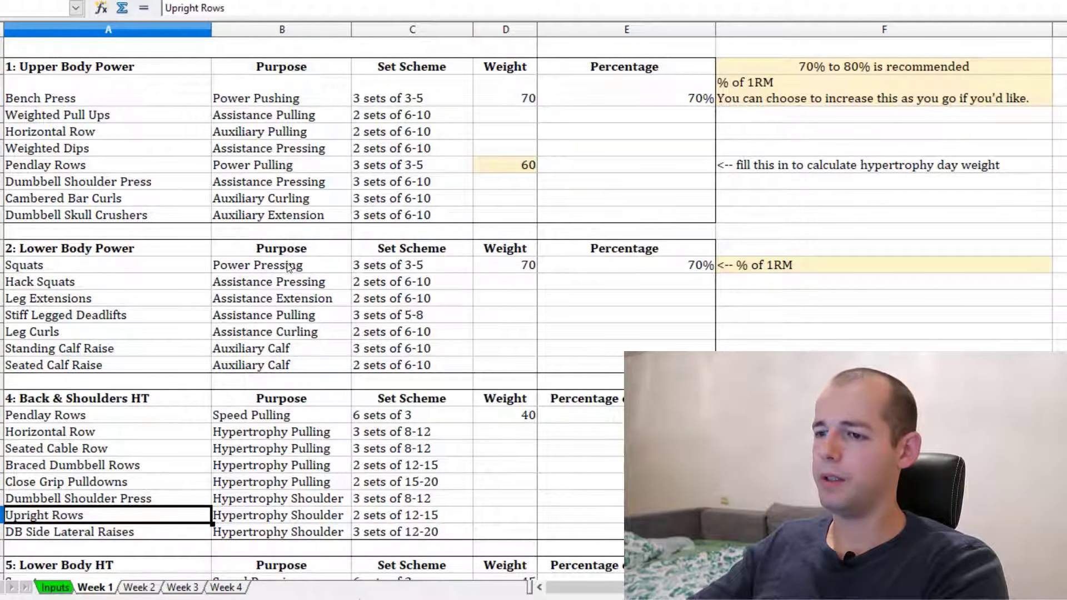
pyautogui.click(132, 162)
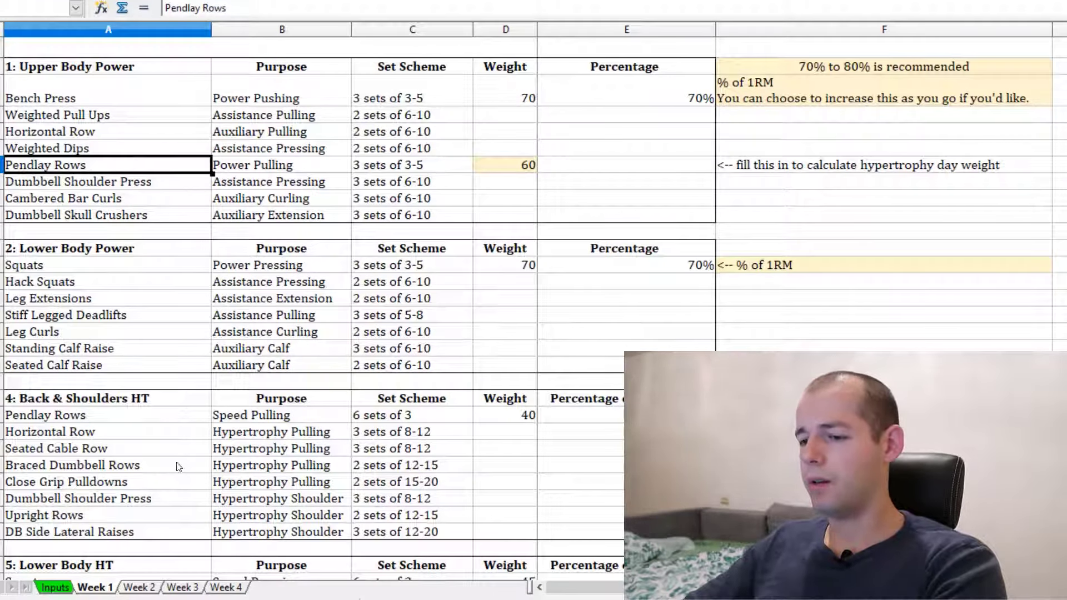
pyautogui.click(140, 588)
# Step: Flip through Weeks 3, 4 and 2, selecting Week 2's exercises from Pendlay Rows down
pyautogui.click(180, 584)
pyautogui.click(219, 587)
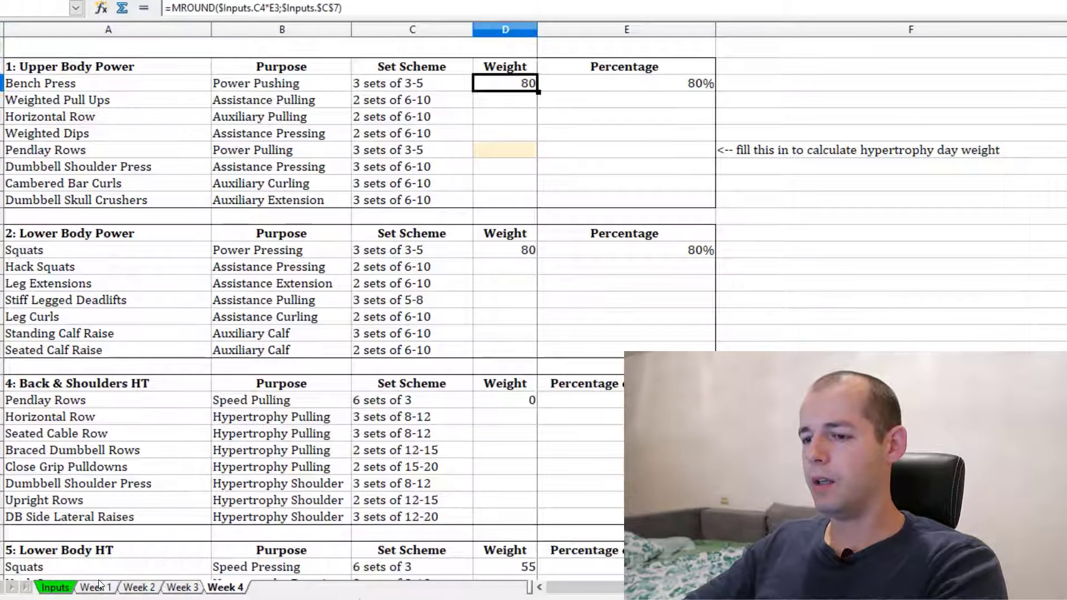
pyautogui.click(144, 587)
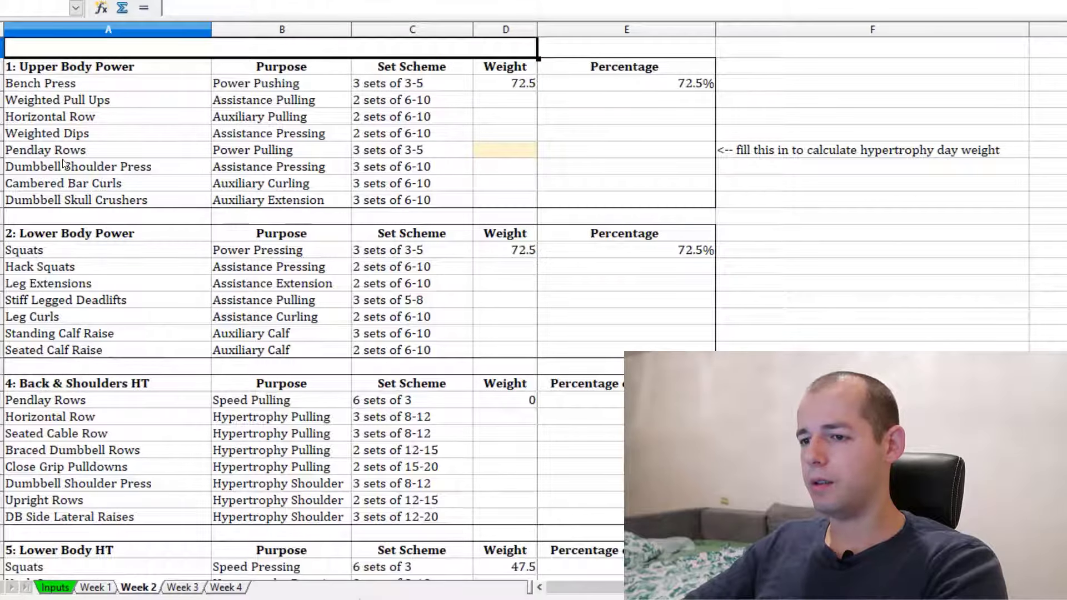
pyautogui.moveTo(63, 155); pyautogui.dragTo(69, 396)
pyautogui.scroll(-6, 69, 395)
pyautogui.moveTo(83, 228); pyautogui.dragTo(61, 379)
pyautogui.scroll(-3, 189, 516)
# Step: Compare Week 4's Cambered Bar Curls–Leg Curls with Week 2's Romanian Deadlift and Pendlay Rows
pyautogui.click(180, 588)
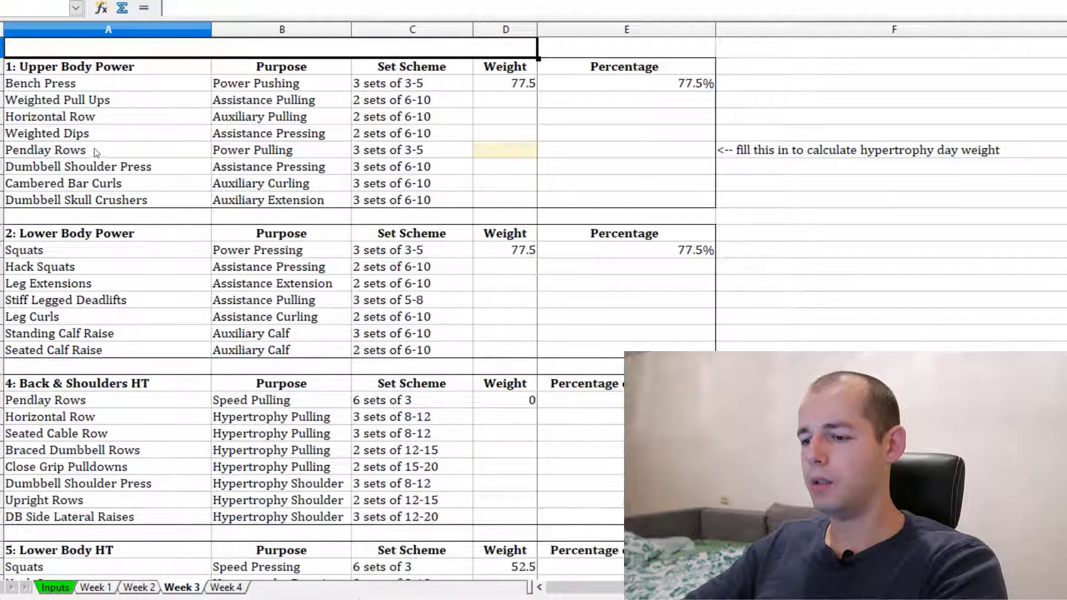
pyautogui.click(229, 588)
pyautogui.moveTo(73, 184); pyautogui.dragTo(94, 316)
pyautogui.hotkey('ctrl', 'pageup')
pyautogui.hotkey('ctrl', 'pageup')
pyautogui.click(130, 183)
pyautogui.scroll(9, 134, 189)
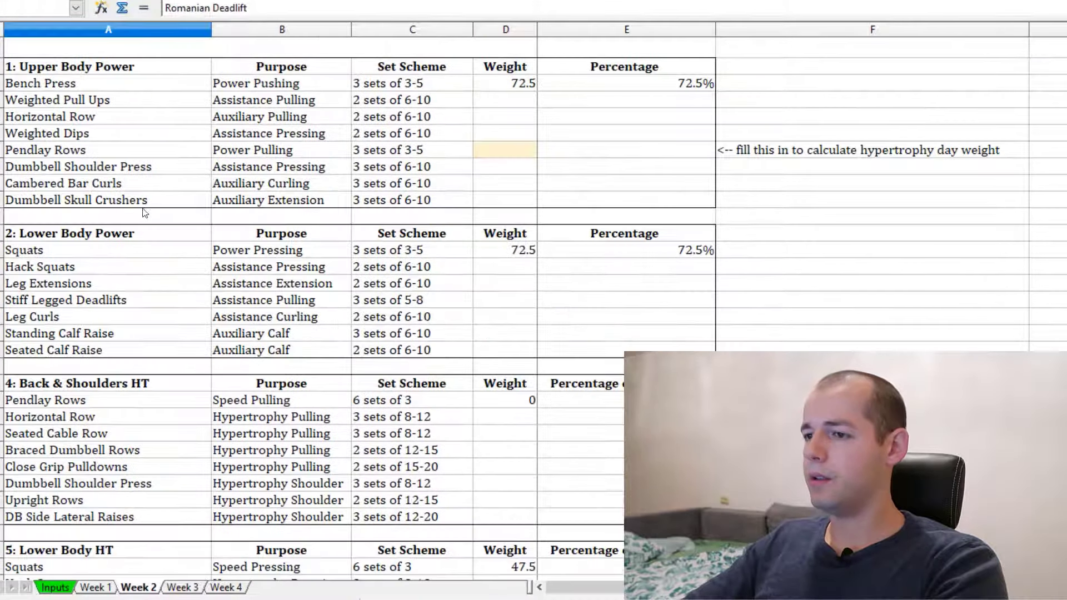
pyautogui.click(122, 156)
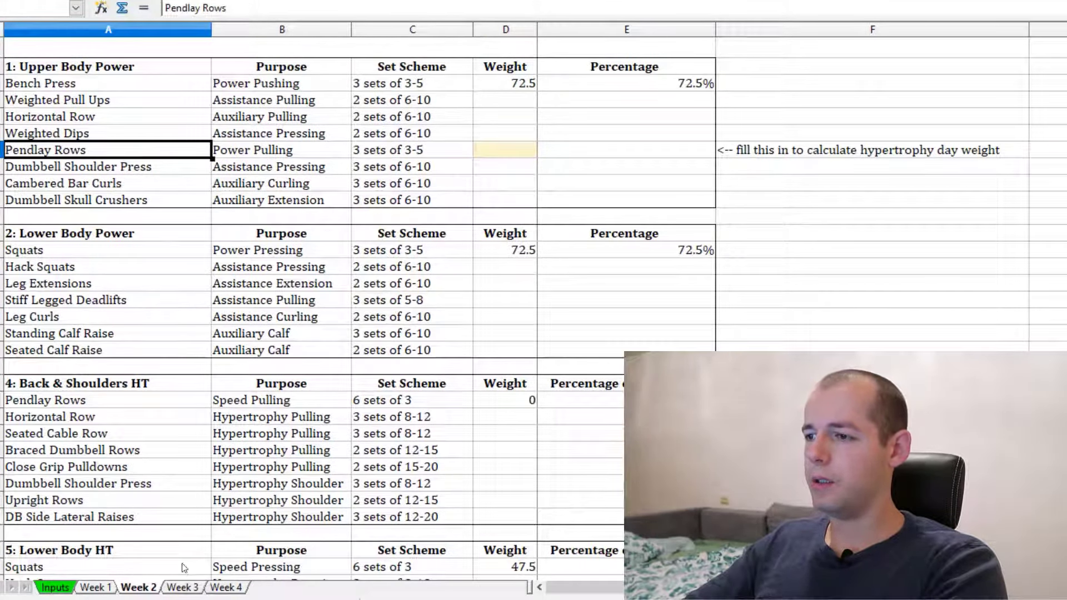
# Step: Compare Bench Press percentages across weeks: 70%, 72.5%, 77.5% and 80% in Week 4
pyautogui.click(181, 586)
pyautogui.click(225, 588)
pyautogui.click(95, 588)
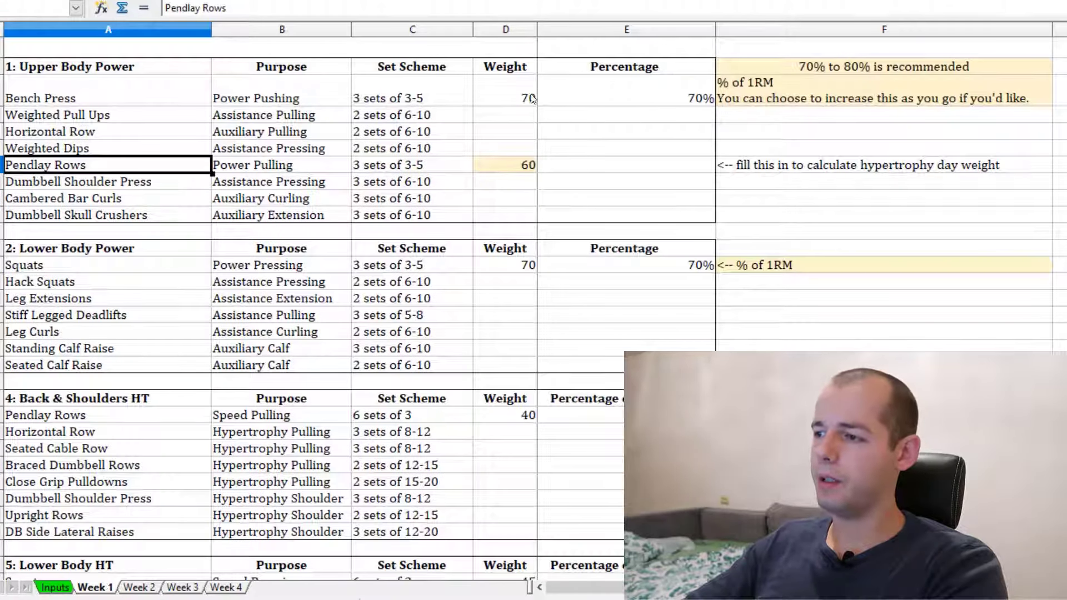
pyautogui.click(667, 100)
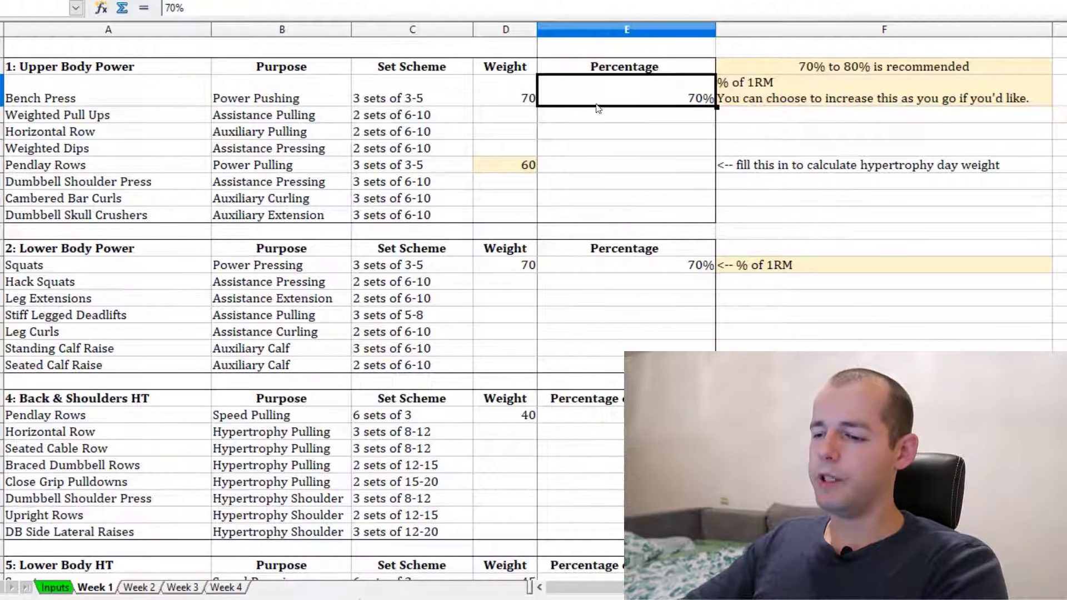
pyautogui.click(141, 588)
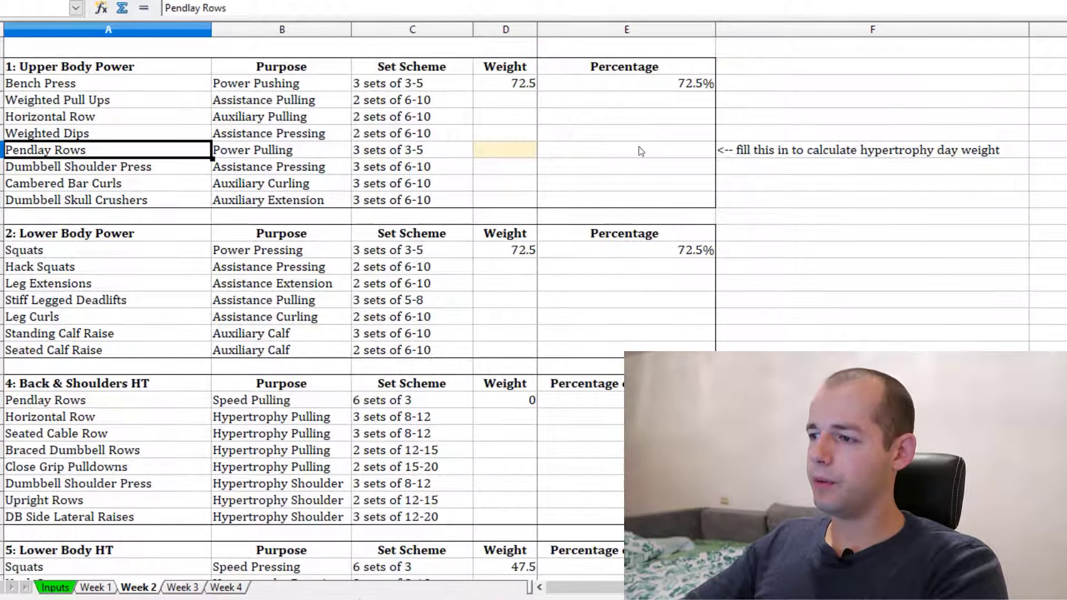
pyautogui.click(598, 81)
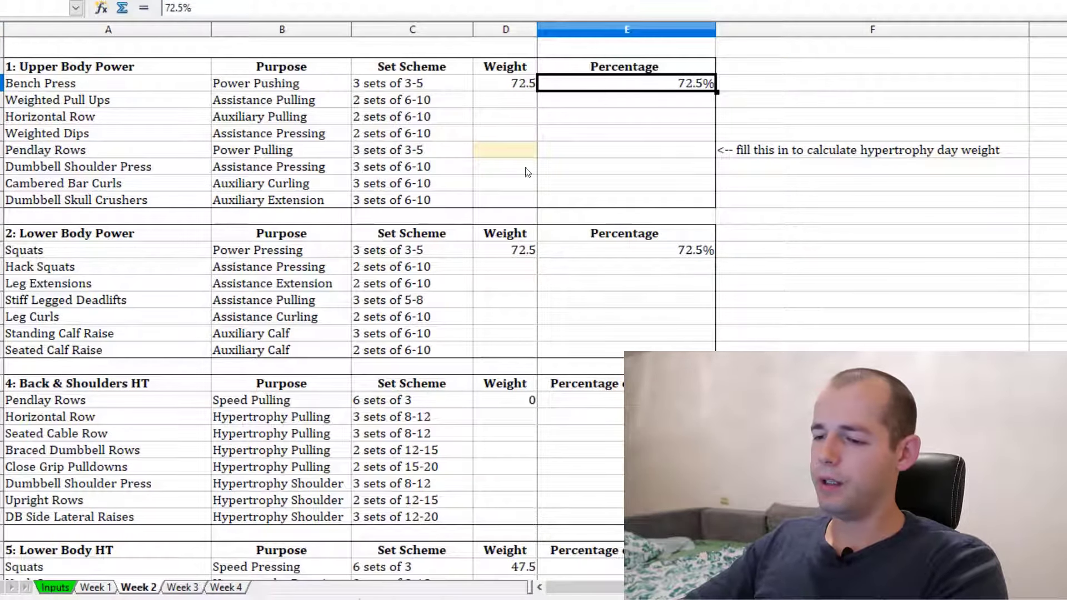
pyautogui.click(184, 587)
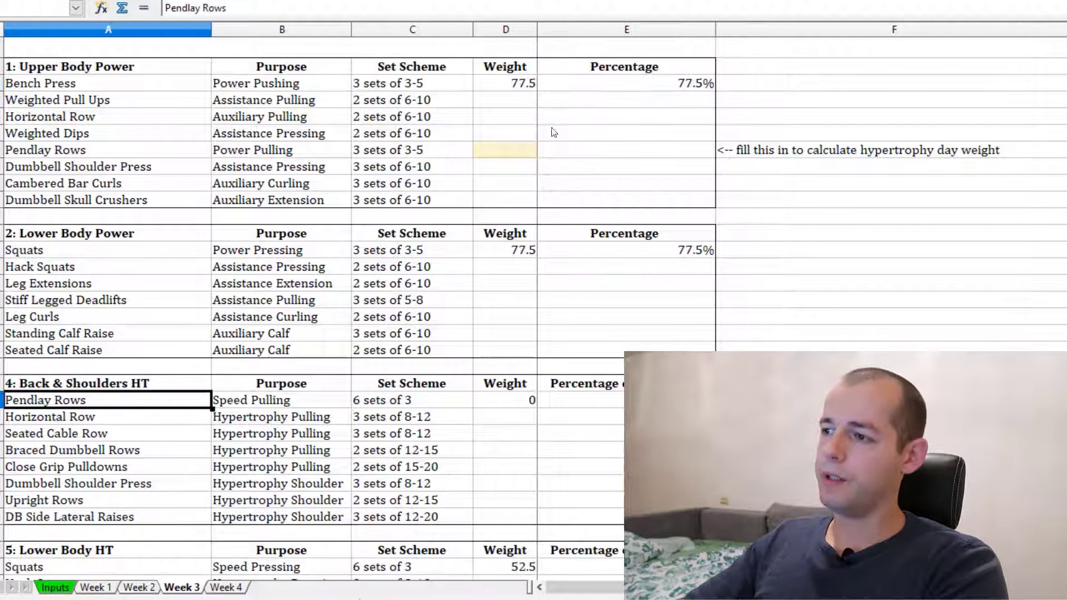
pyautogui.click(647, 85)
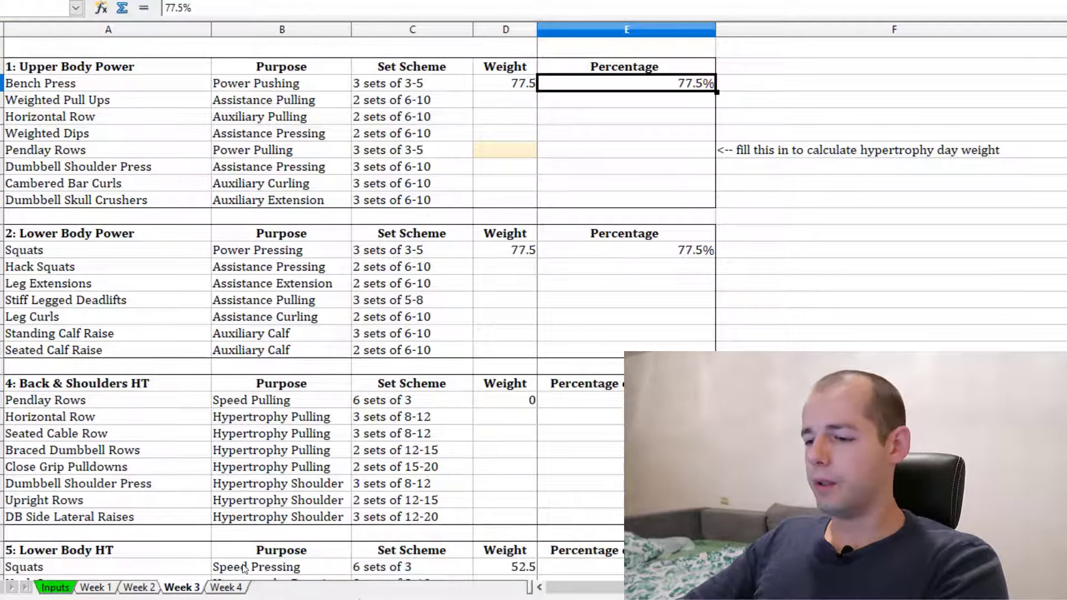
pyautogui.click(226, 588)
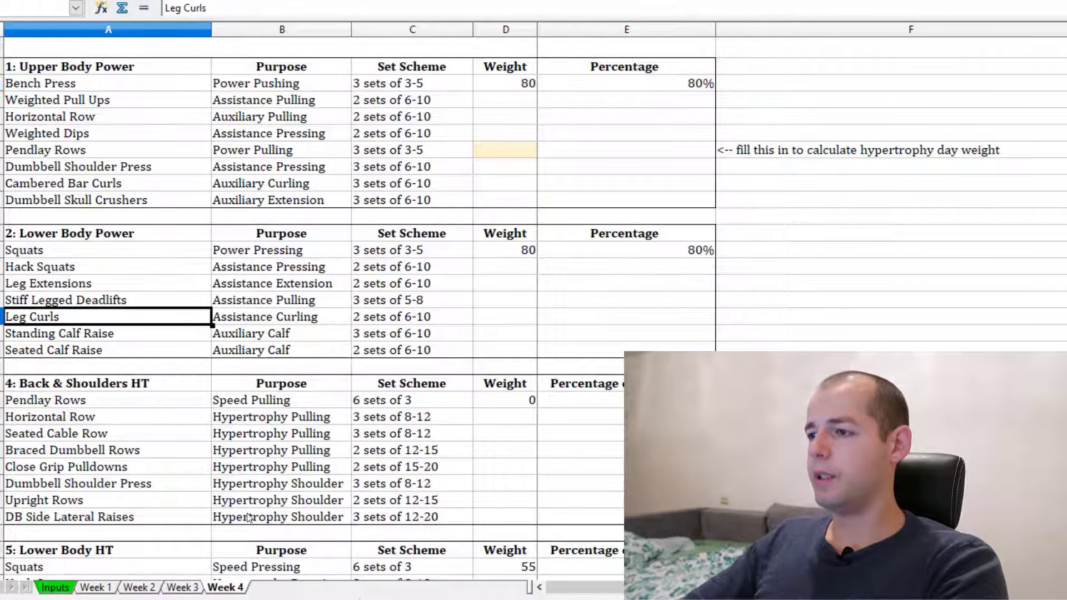
pyautogui.click(646, 87)
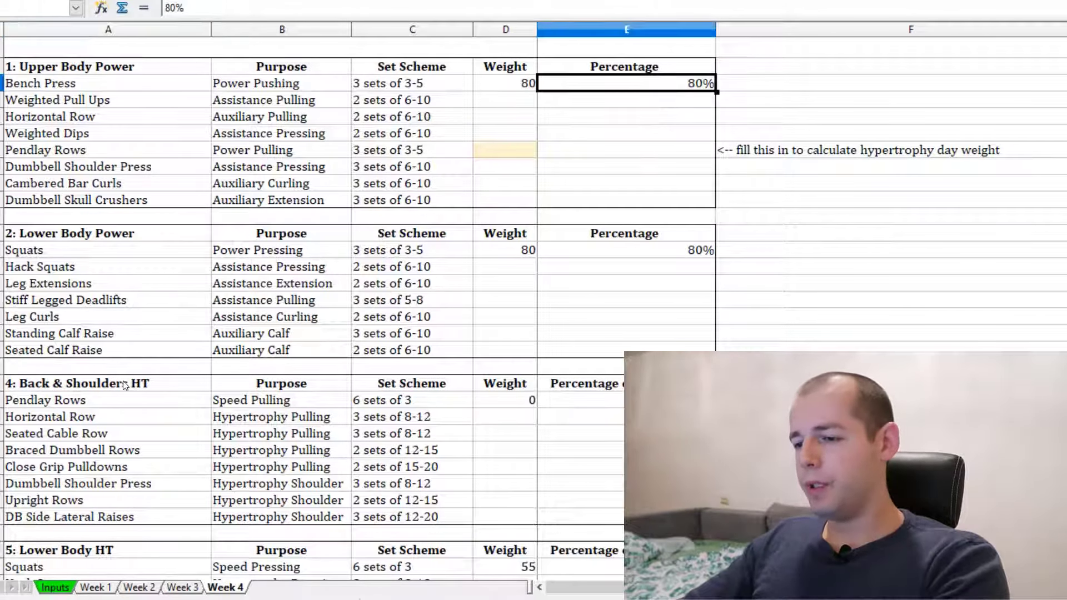
pyautogui.click(98, 588)
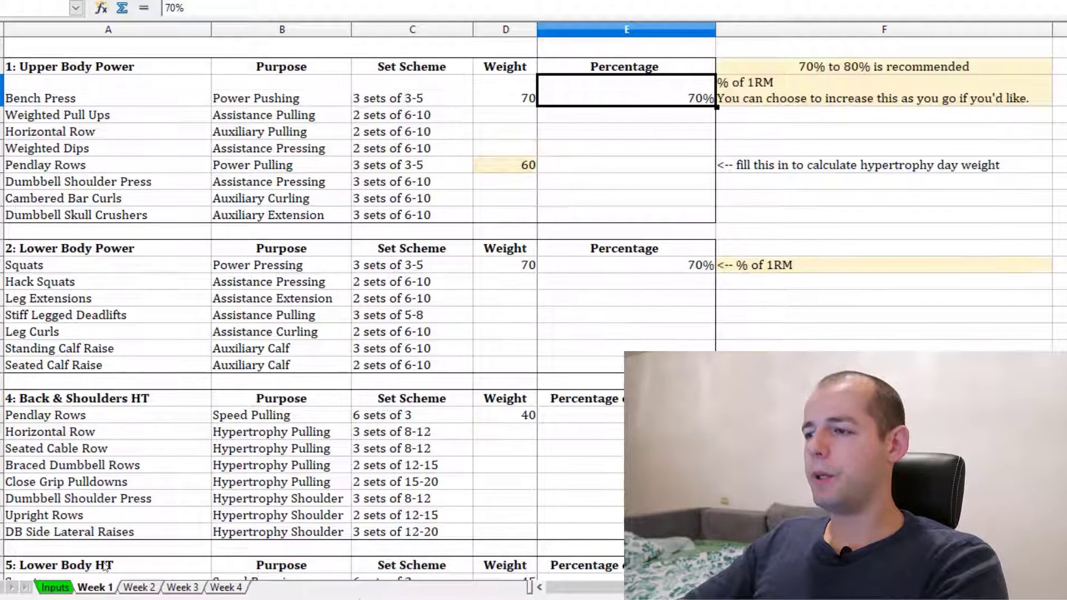
pyautogui.click(522, 101)
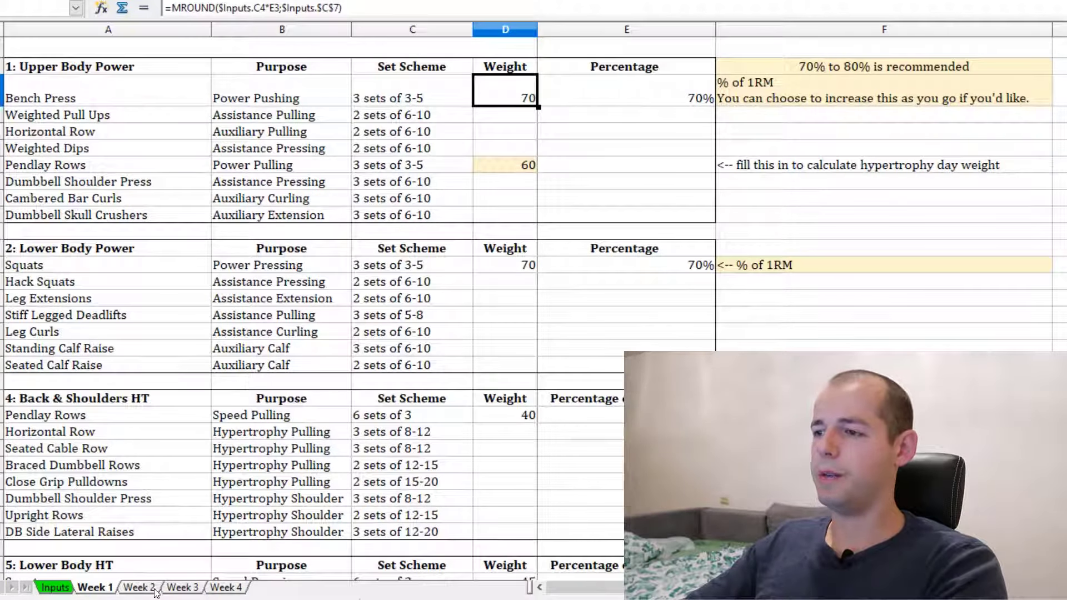
pyautogui.click(139, 587)
pyautogui.click(526, 85)
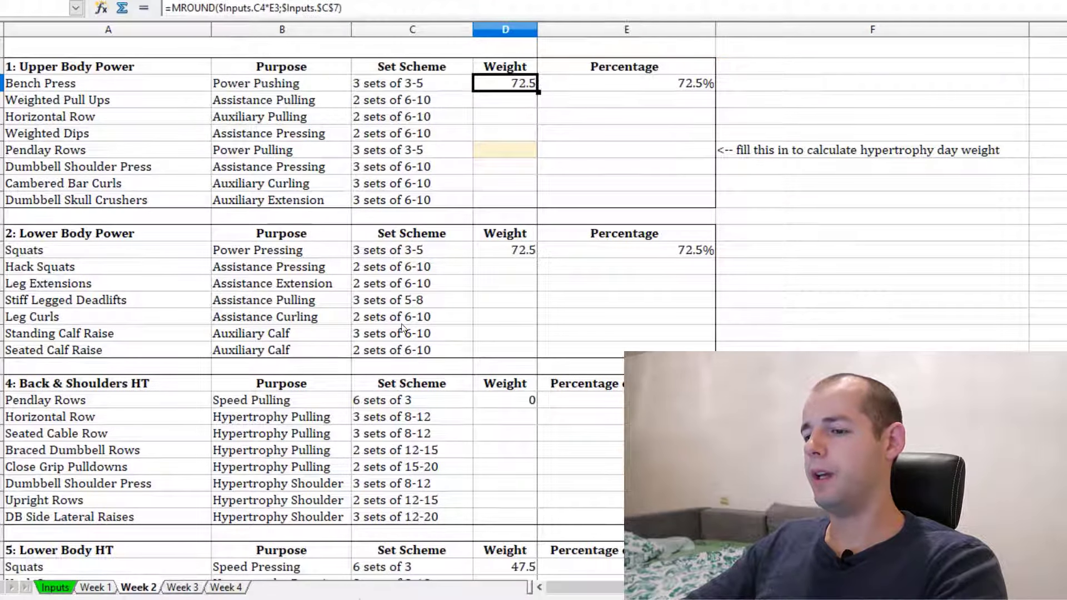
pyautogui.click(175, 589)
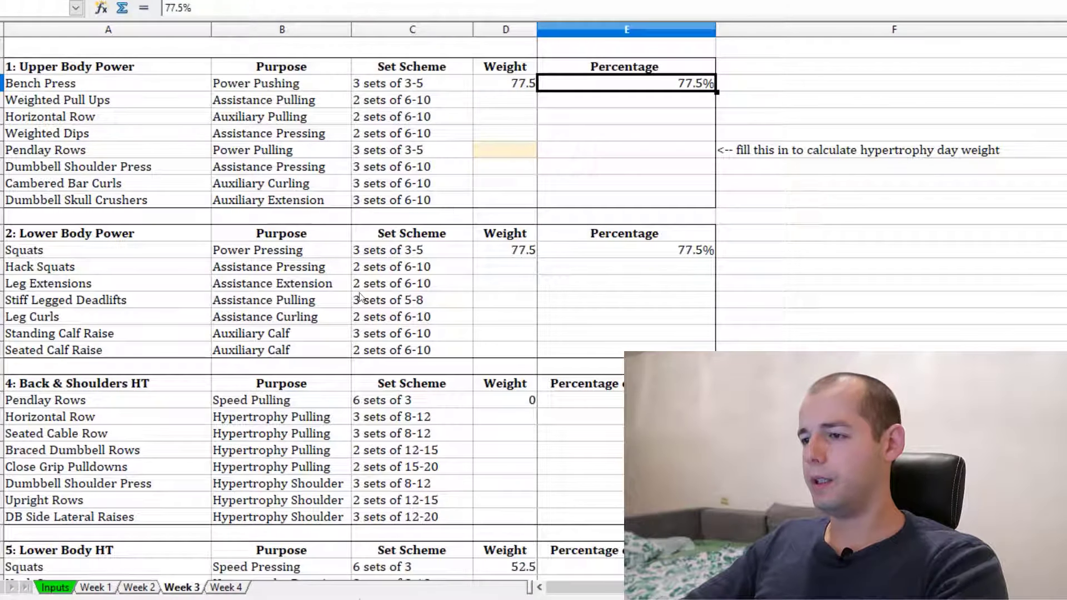
pyautogui.click(516, 83)
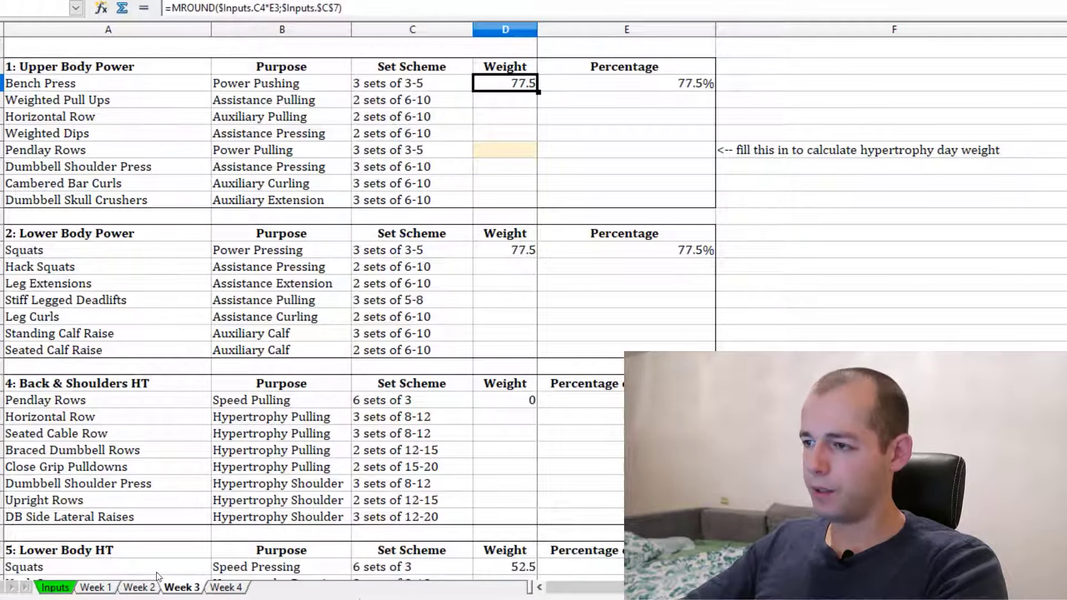
pyautogui.click(148, 588)
pyautogui.click(185, 590)
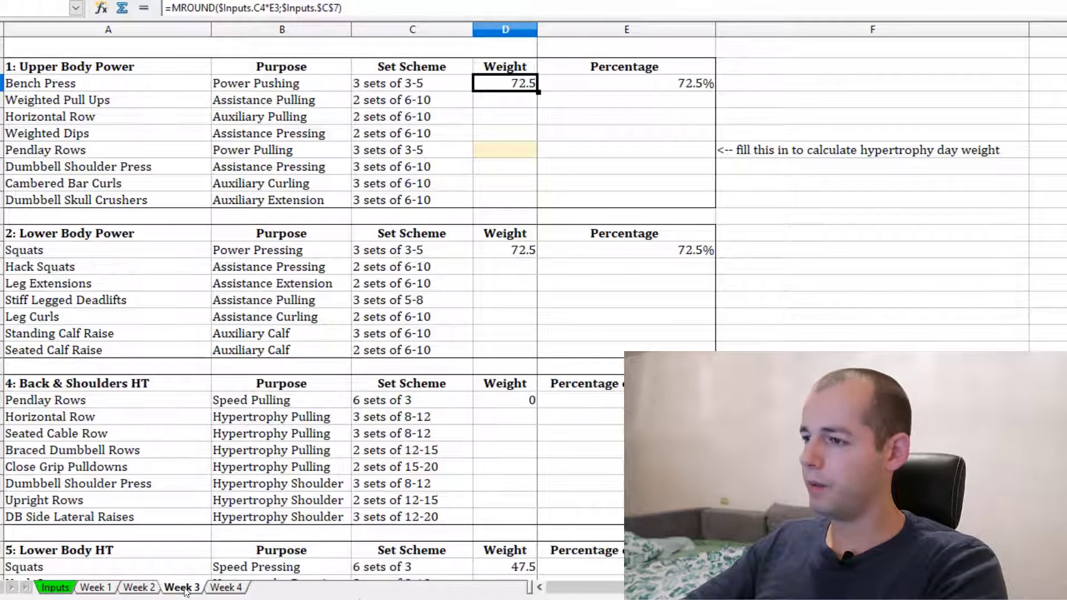
pyautogui.click(218, 591)
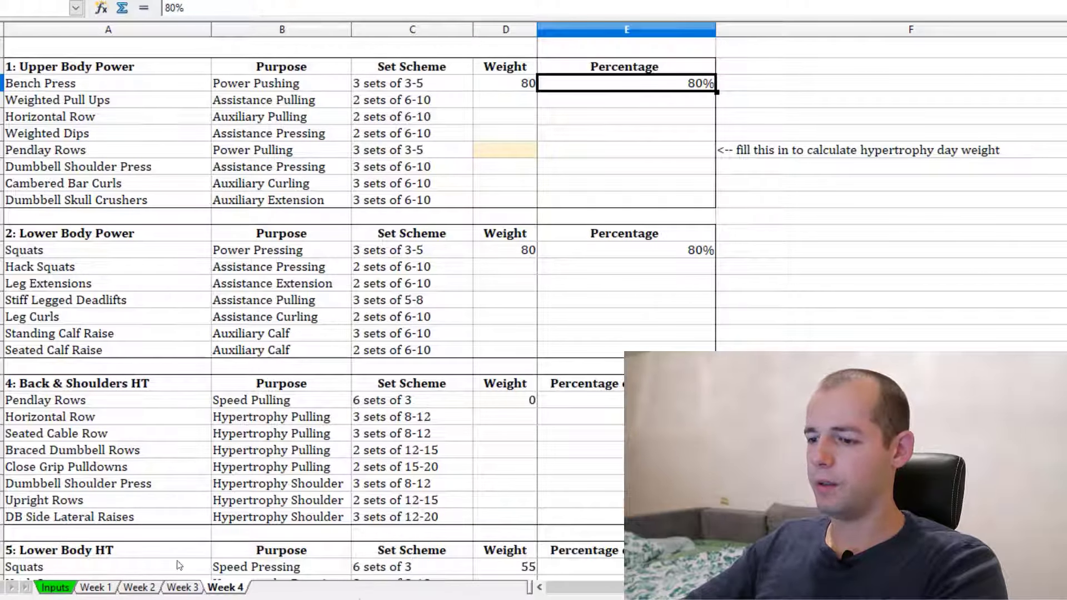
pyautogui.click(182, 587)
pyautogui.click(225, 587)
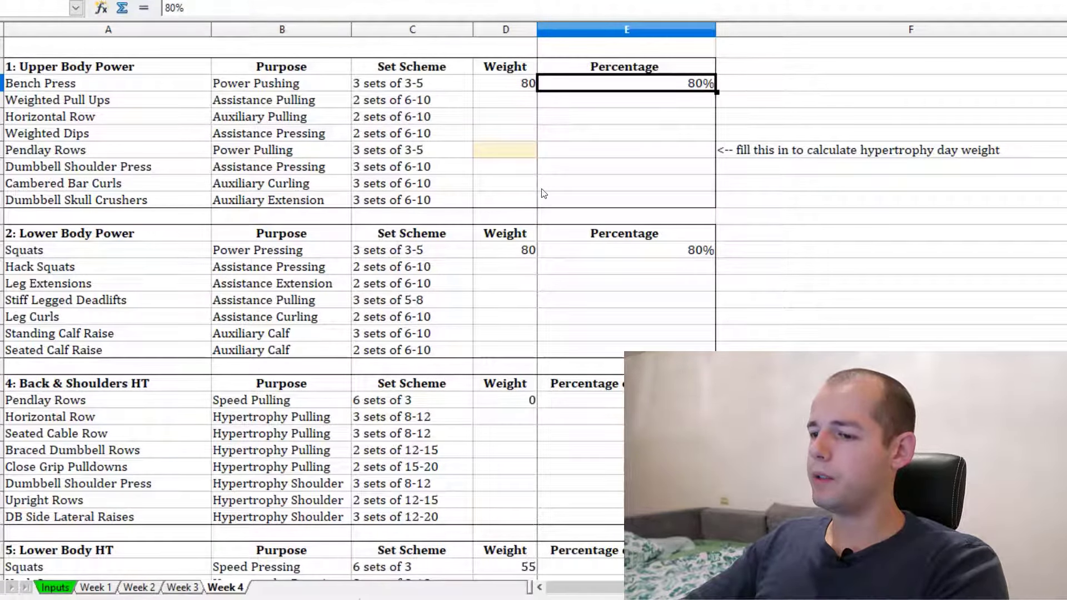
pyautogui.click(152, 589)
pyautogui.click(182, 587)
pyautogui.click(96, 588)
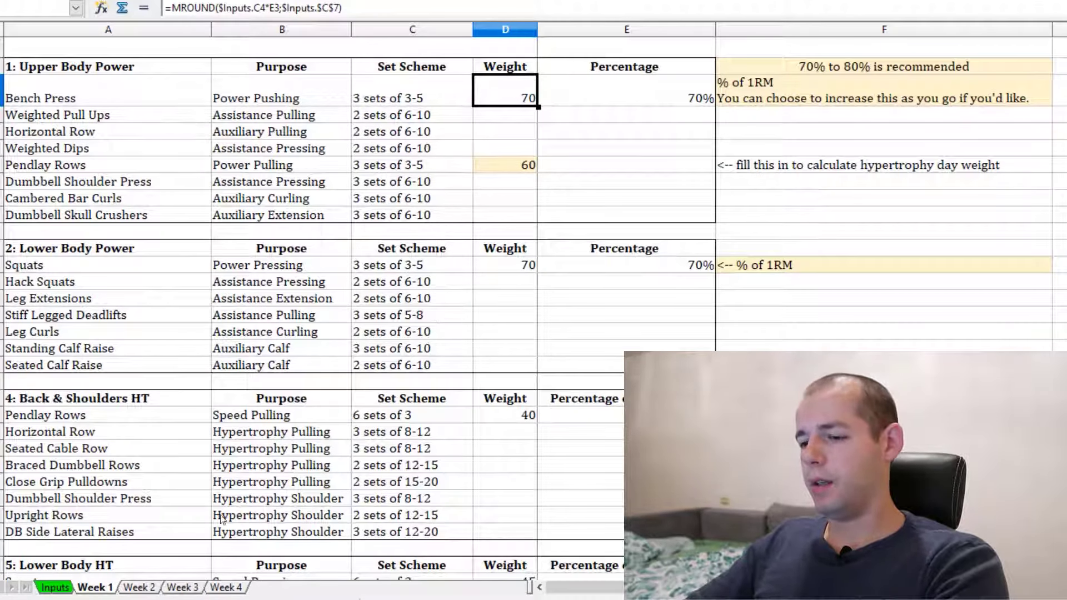
pyautogui.click(138, 589)
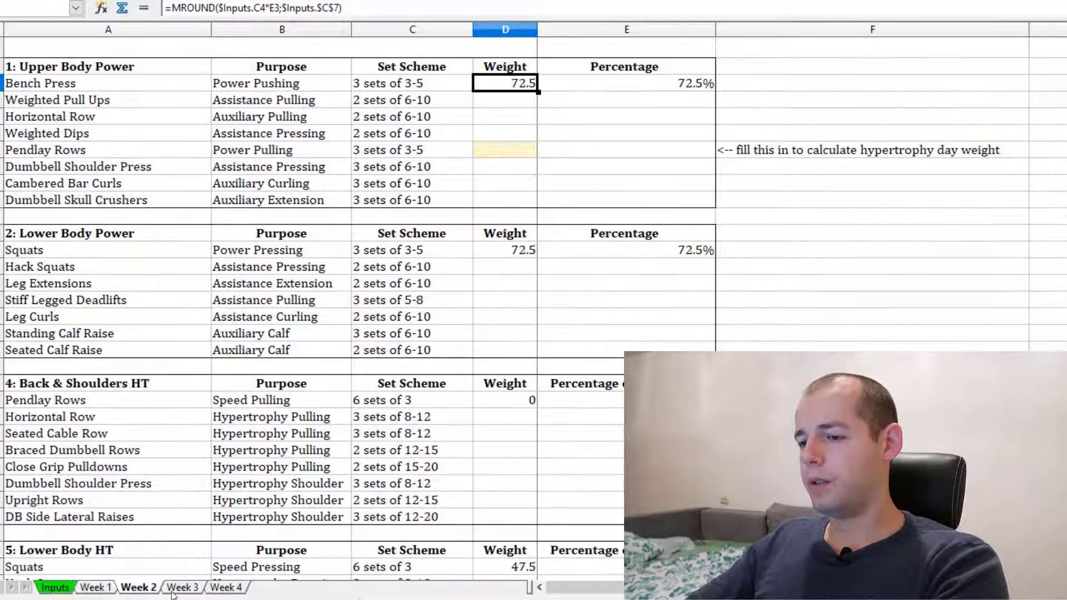
pyautogui.click(184, 588)
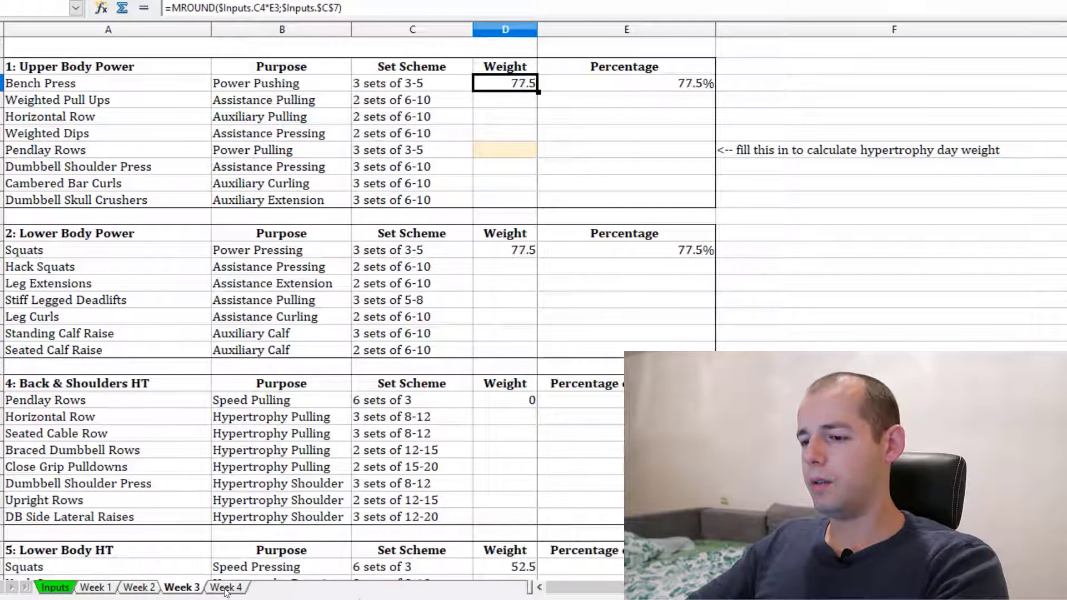
pyautogui.click(227, 588)
pyautogui.click(180, 588)
pyautogui.click(139, 588)
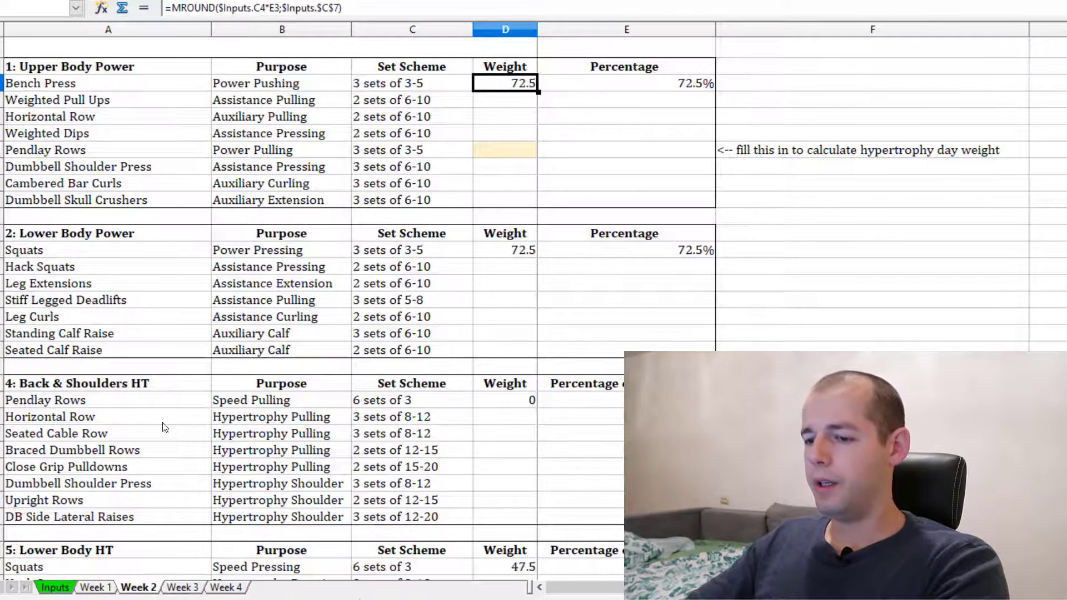
pyautogui.click(98, 588)
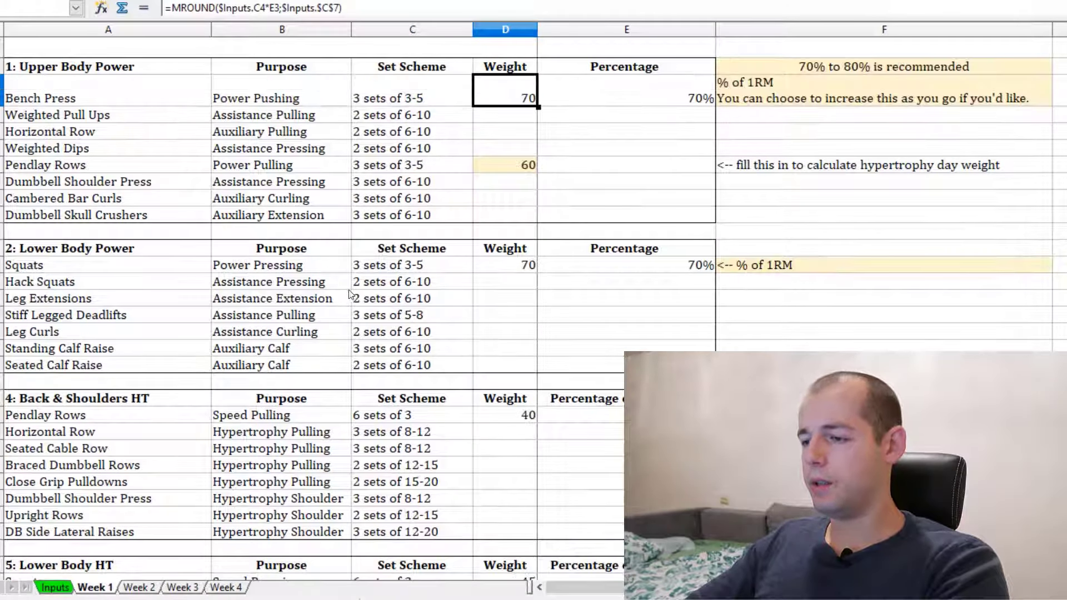
pyautogui.moveTo(373, 282); pyautogui.dragTo(406, 371)
# Step: Review the Leg Extensions and Dumbbell Shoulder Press 3×6-10 set schemes and empty weight
pyautogui.click(417, 295)
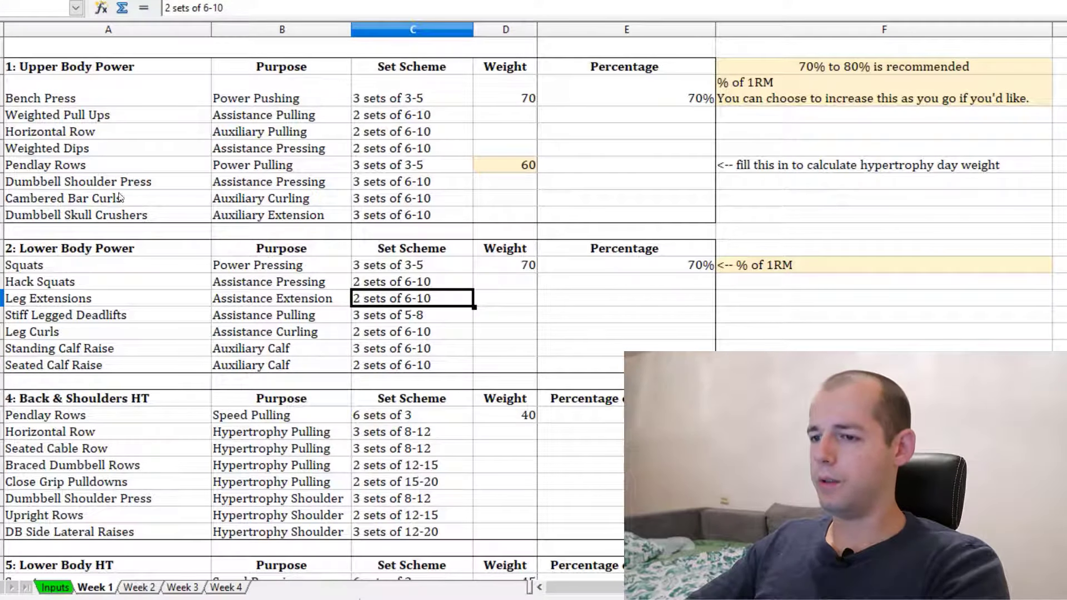
pyautogui.moveTo(105, 183); pyautogui.dragTo(403, 183)
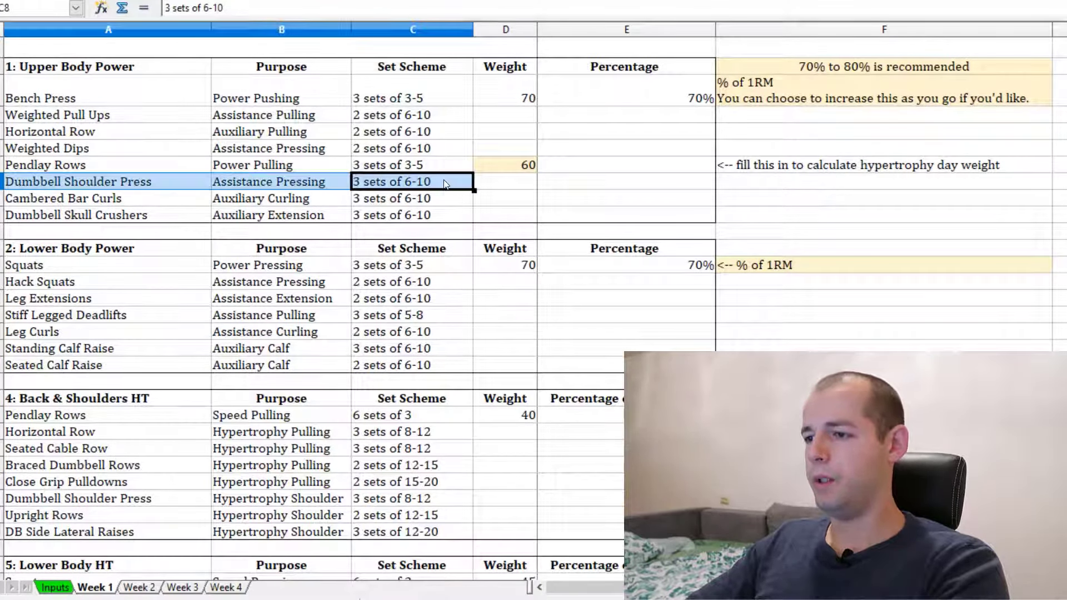
pyautogui.click(403, 184)
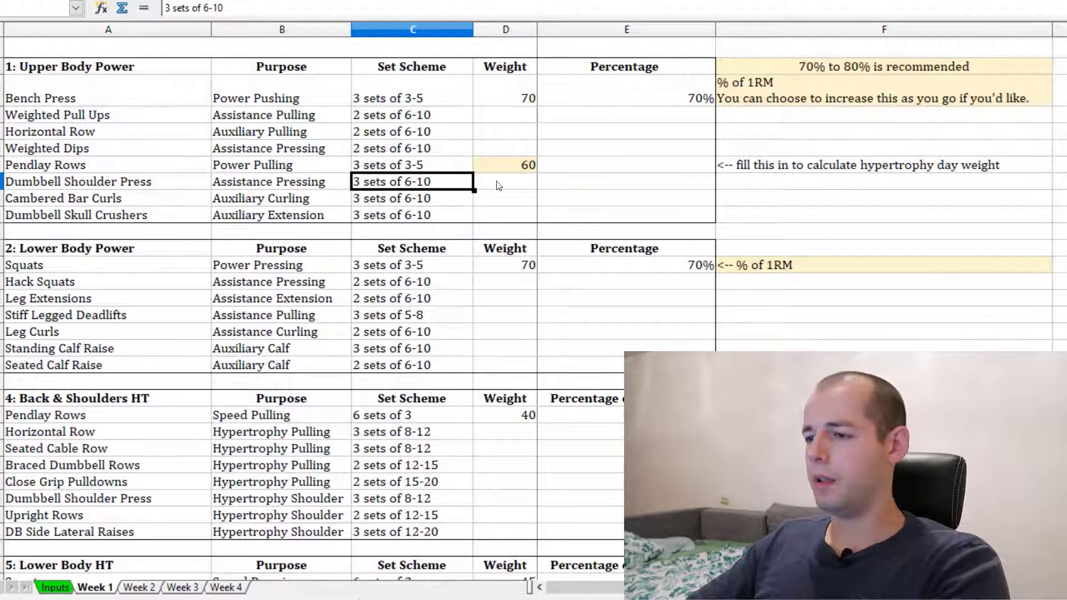
pyautogui.click(497, 186)
pyautogui.click(425, 188)
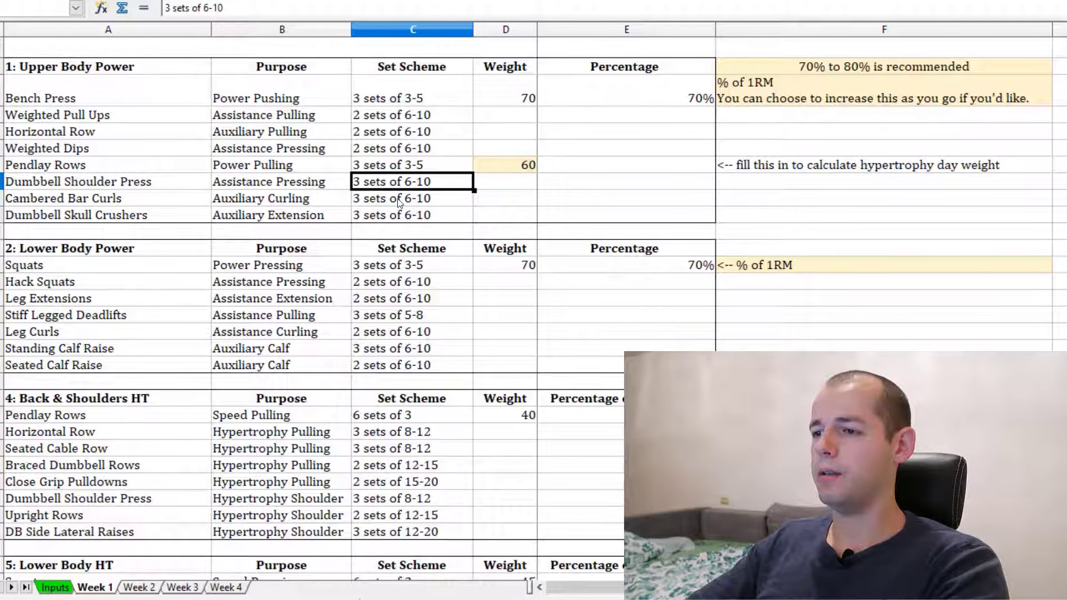
# Step: Review the Cambered Bar Curls and Dumbbell Skull Crushers set schemes, then go to Week 3
pyautogui.click(448, 202)
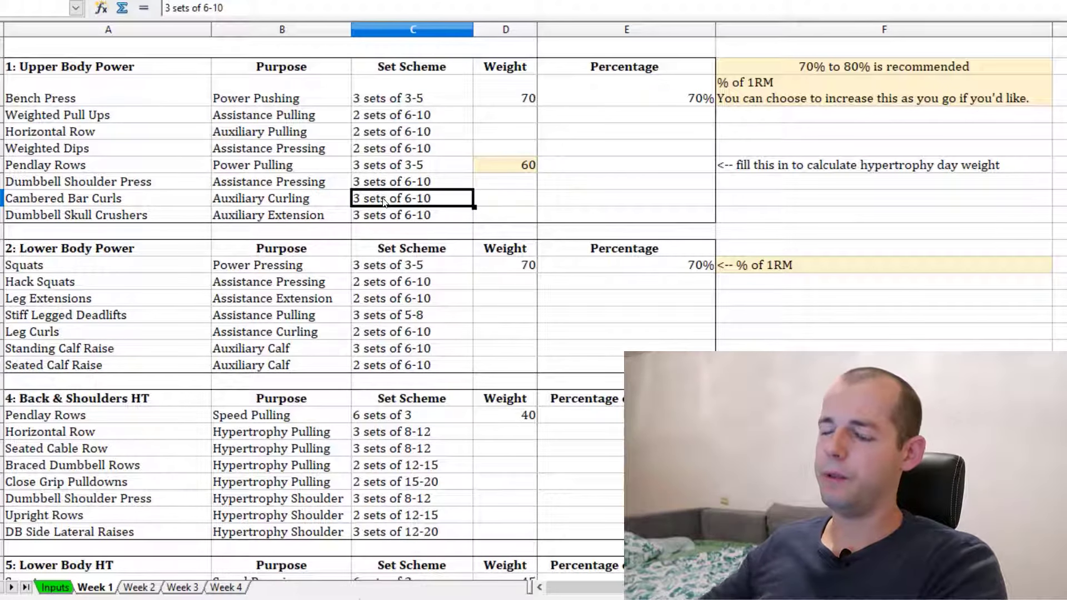
pyautogui.click(417, 215)
pyautogui.click(410, 204)
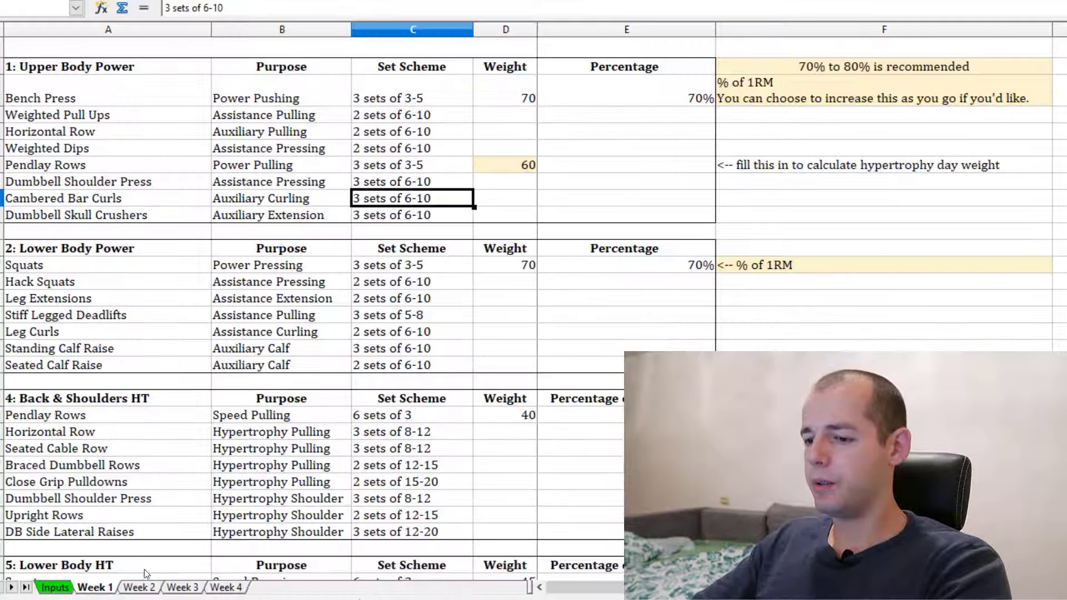
pyautogui.click(127, 588)
pyautogui.click(190, 590)
# Step: Show Week 4, then highlight the 'deload every 6 to 12 weeks' advice
pyautogui.click(225, 588)
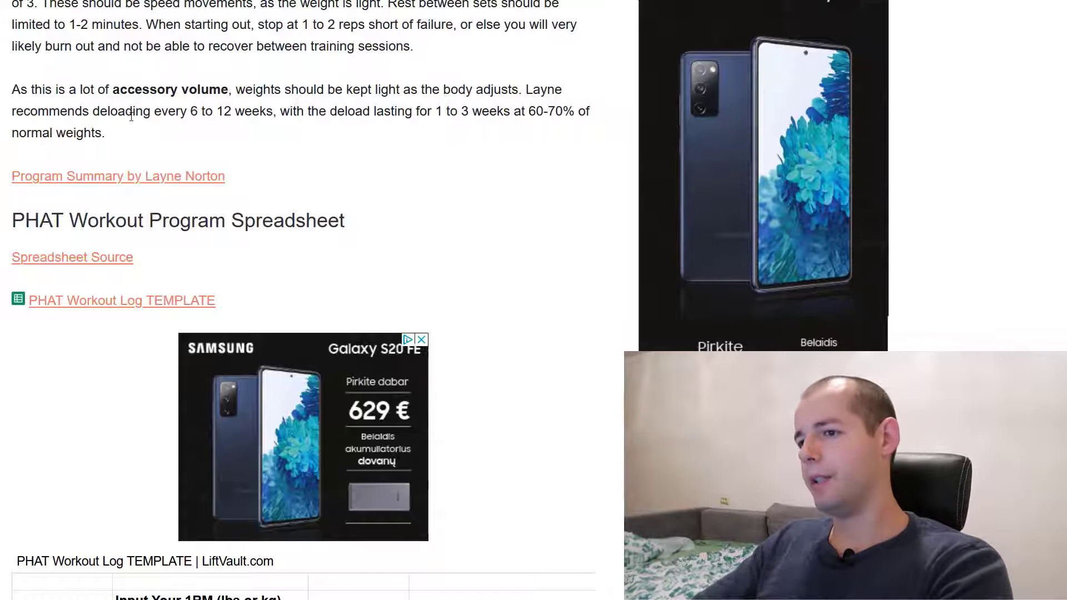
pyautogui.moveTo(135, 114); pyautogui.dragTo(266, 113)
pyautogui.click(267, 113)
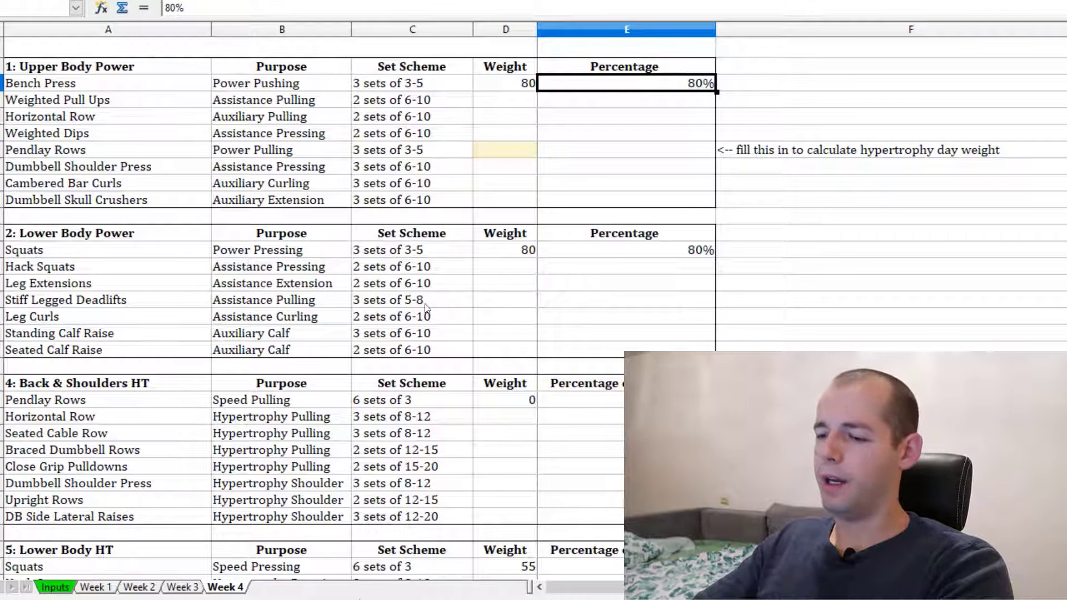
# Step: Flip between Week 3 and Week 4 and recheck the Week 4 Bench Press percentage
pyautogui.click(183, 587)
pyautogui.click(225, 587)
pyautogui.click(626, 133)
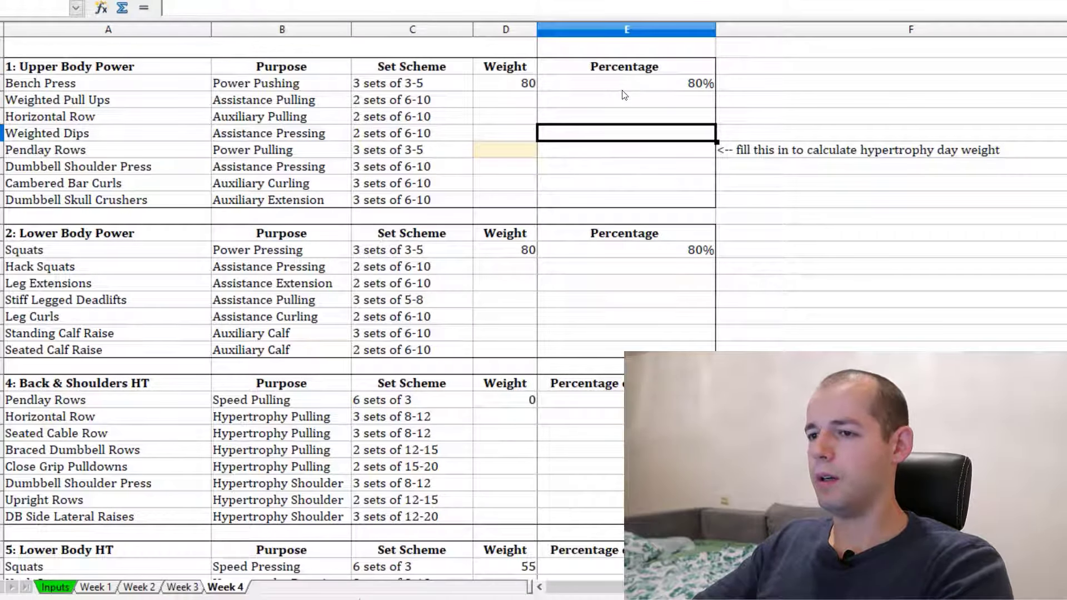
pyautogui.click(623, 90)
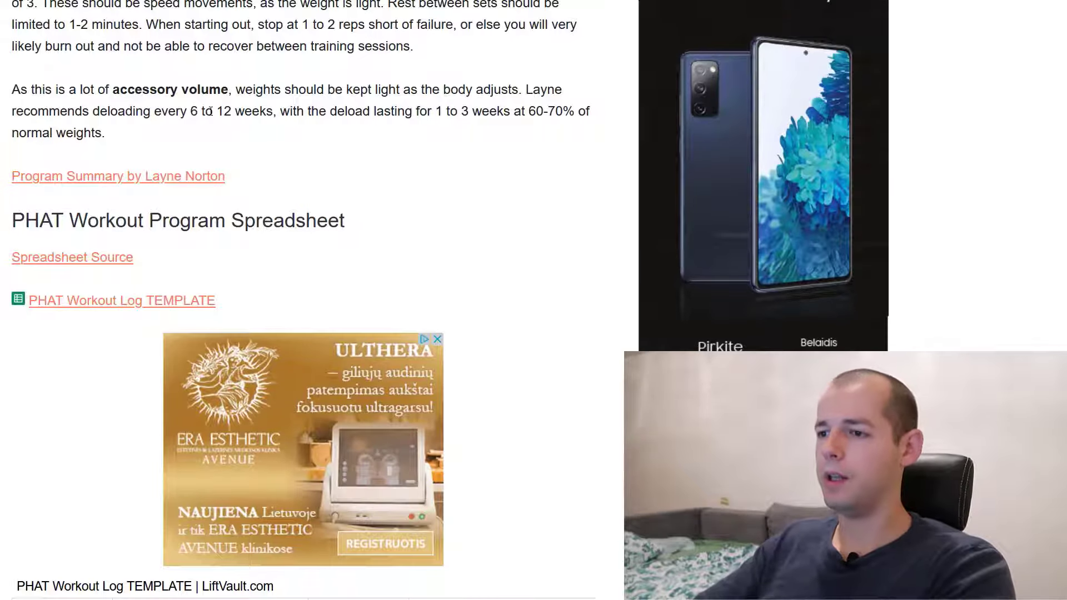
# Step: Highlight '6 to 12 weeks' in the PHAT deload paragraph
pyautogui.moveTo(191, 111); pyautogui.dragTo(267, 111)
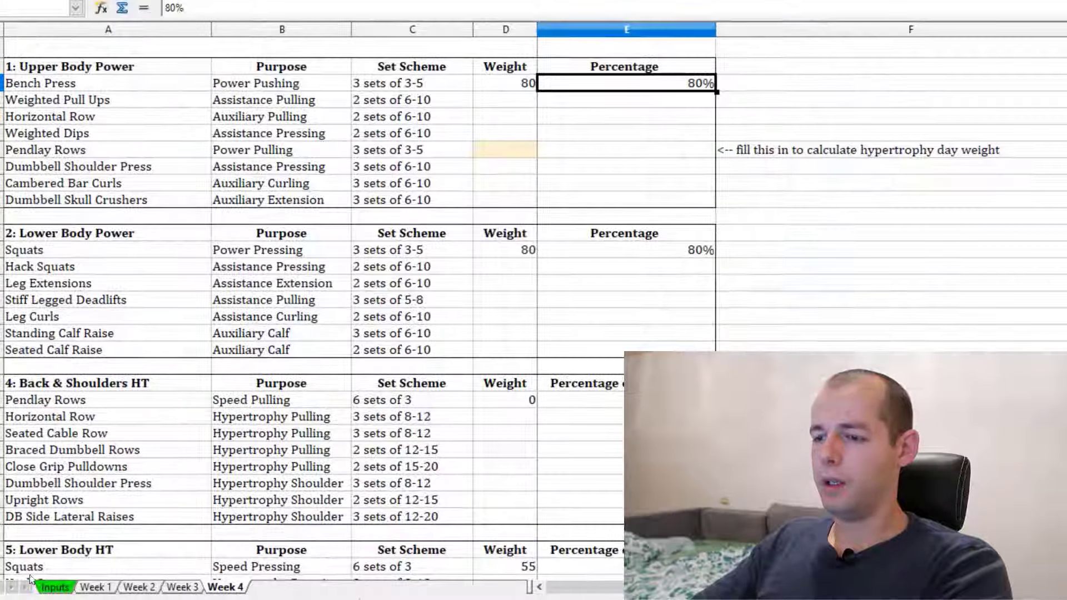
# Step: Check the three 1RM inputs of 100 with 2.5 rounding on Inputs, then return to Week 1
pyautogui.click(54, 587)
pyautogui.moveTo(239, 84); pyautogui.dragTo(423, 210)
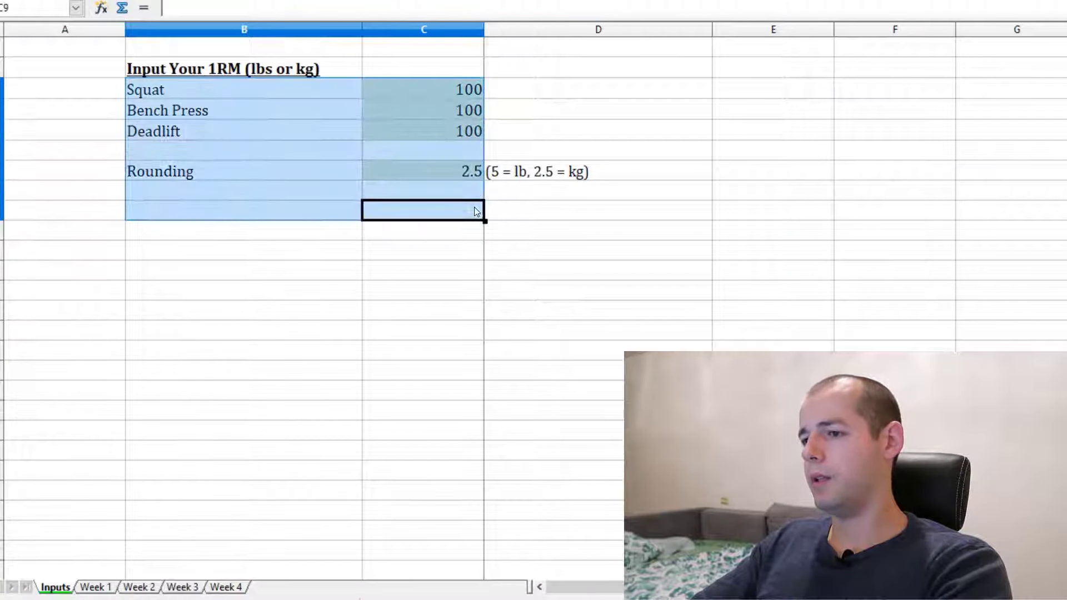
pyautogui.click(455, 122)
pyautogui.moveTo(433, 92); pyautogui.dragTo(435, 137)
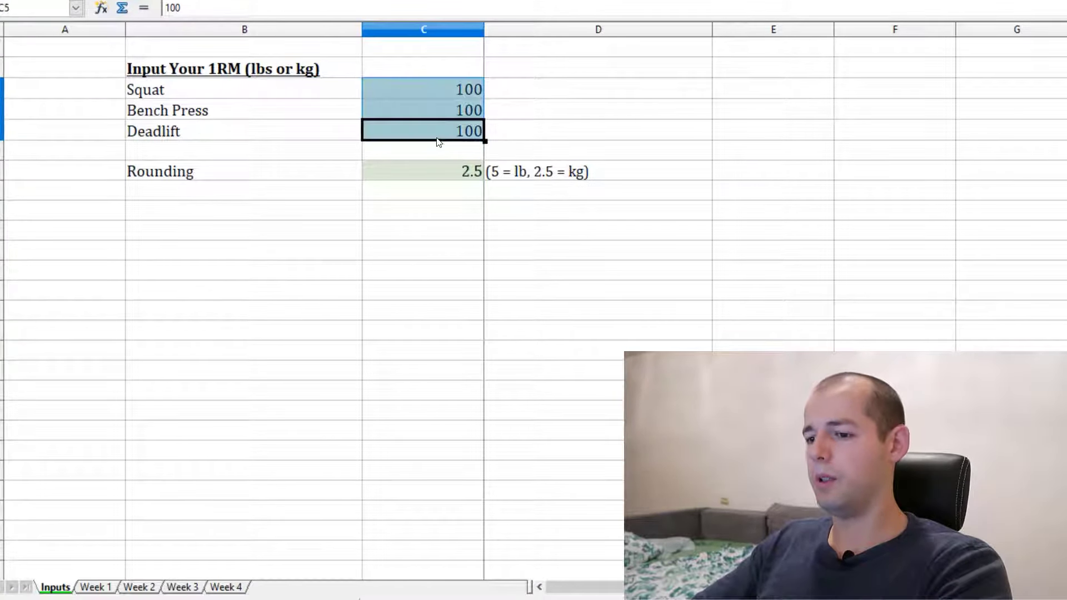
pyautogui.click(326, 254)
pyautogui.click(104, 585)
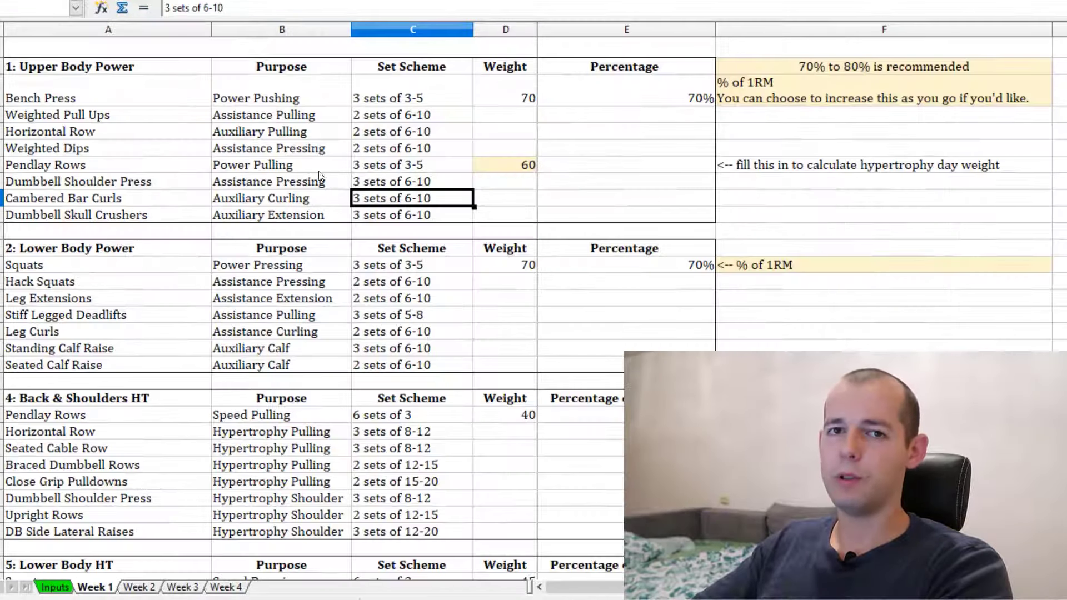